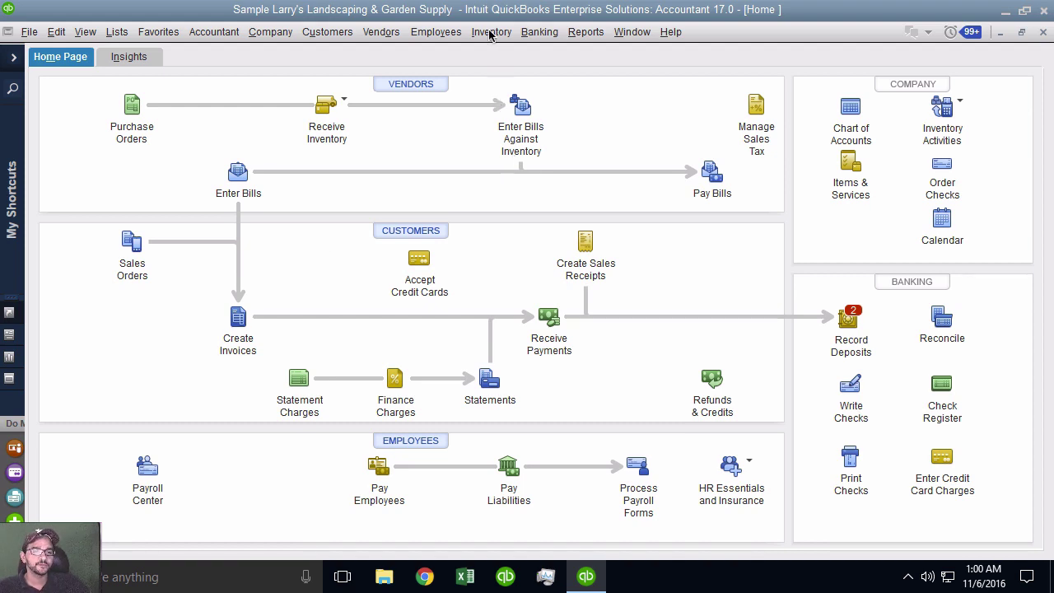
# Step: Open the Accountant & Taxes Trial Balance report, as of November 30, 2021
pyautogui.click(583, 32)
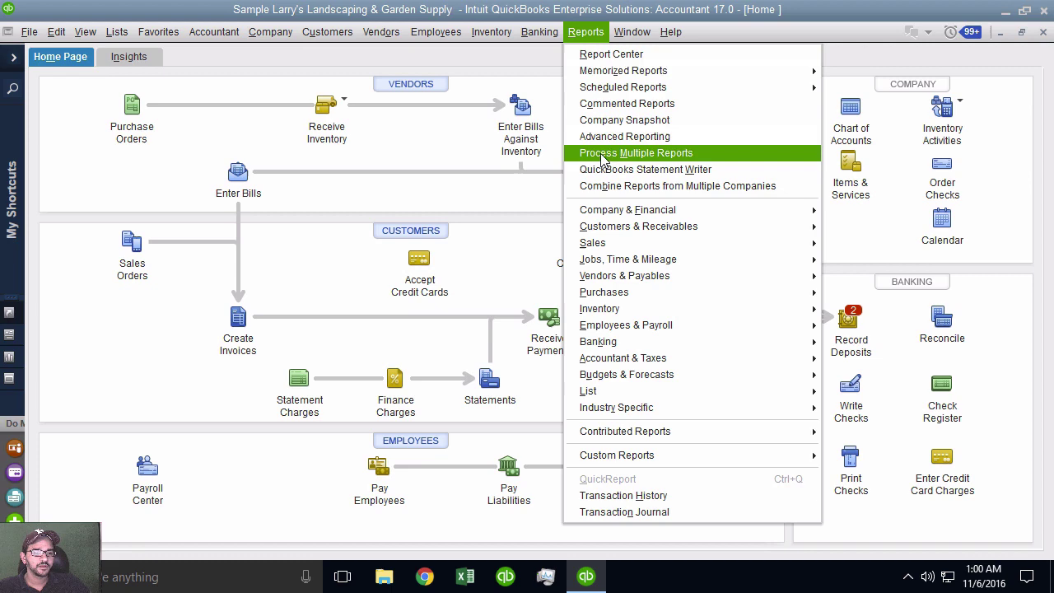
pyautogui.moveTo(602, 362)
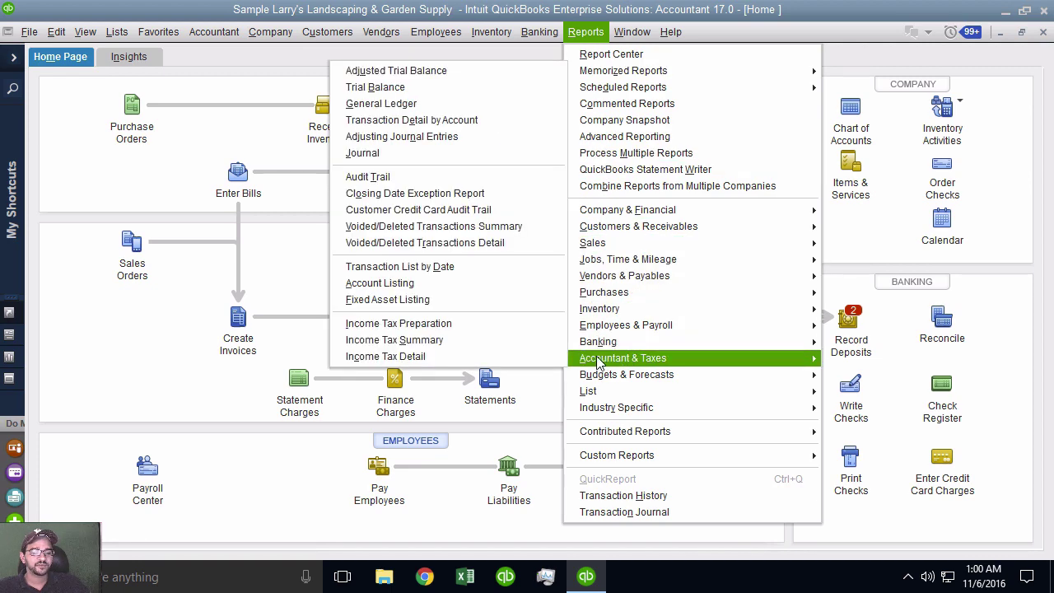
pyautogui.click(386, 93)
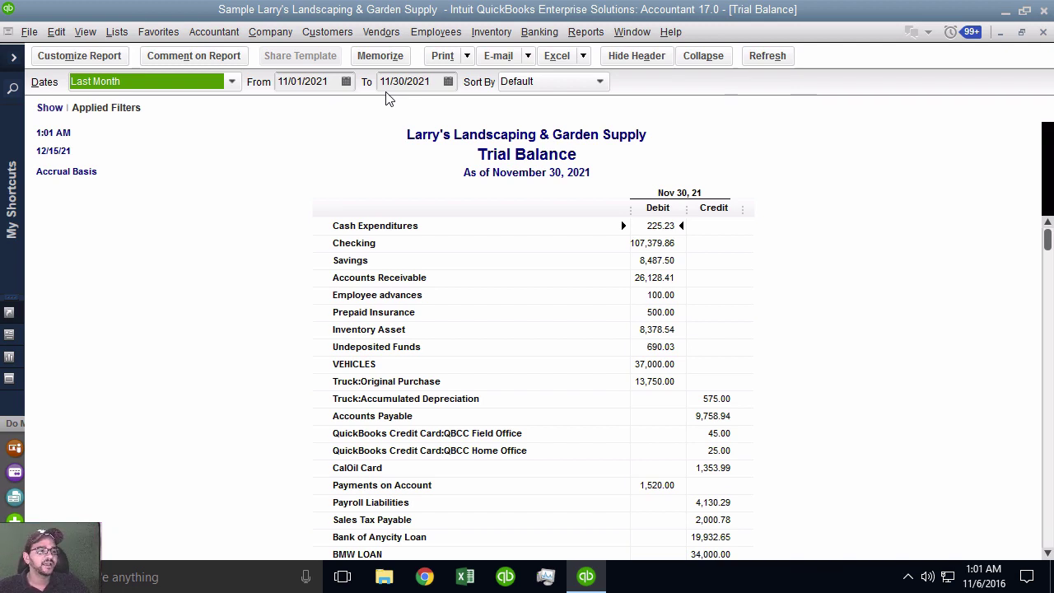
# Step: Change the Trial Balance dates to Last Fiscal Year (01/01/2020–12/31/2020) and scroll through it
pyautogui.click(112, 86)
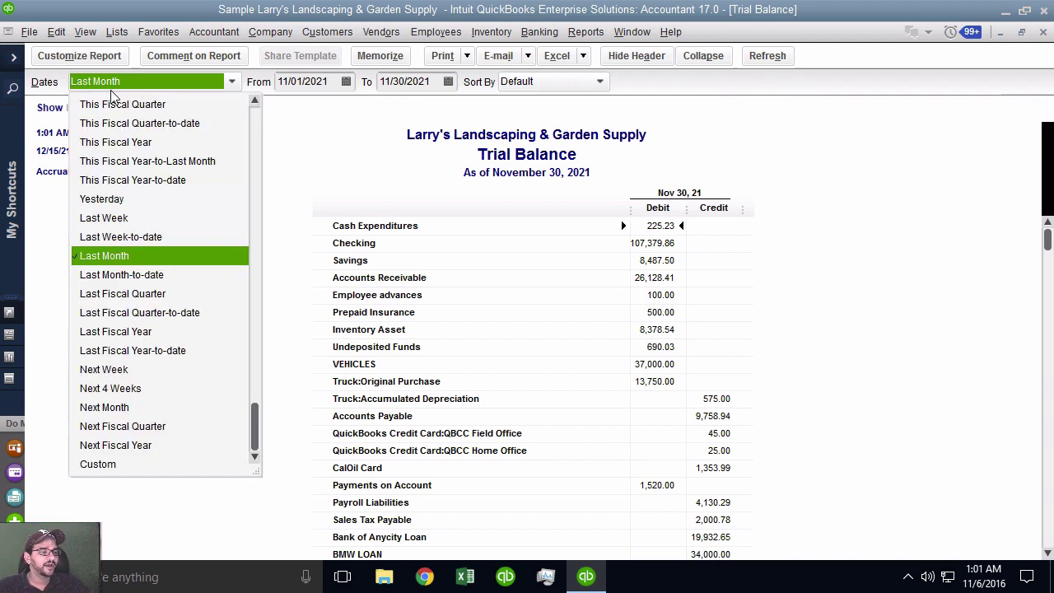
pyautogui.click(126, 334)
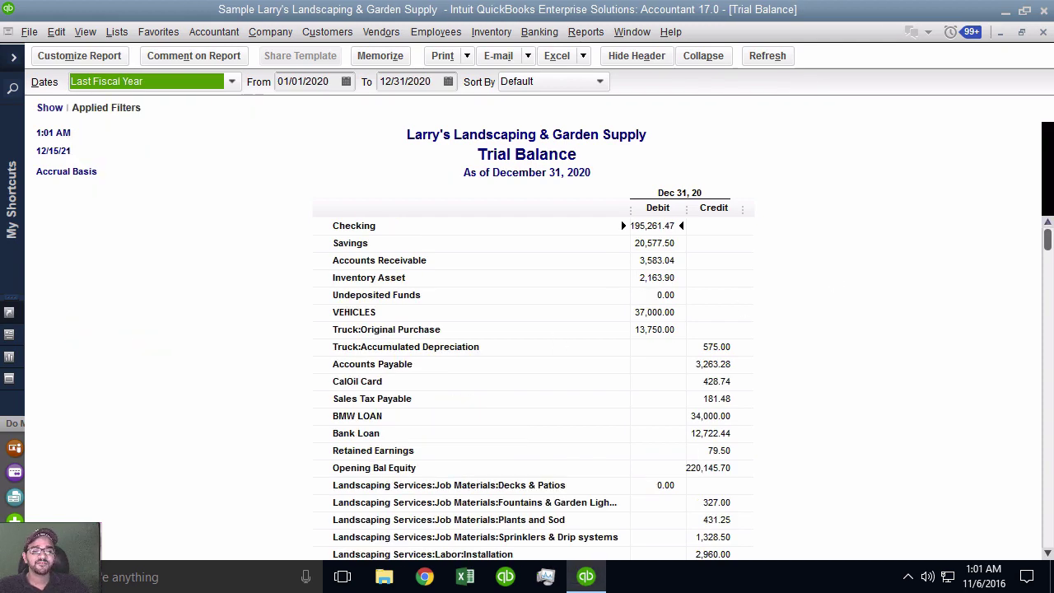
pyautogui.moveTo(1047, 244); pyautogui.dragTo(1044, 429)
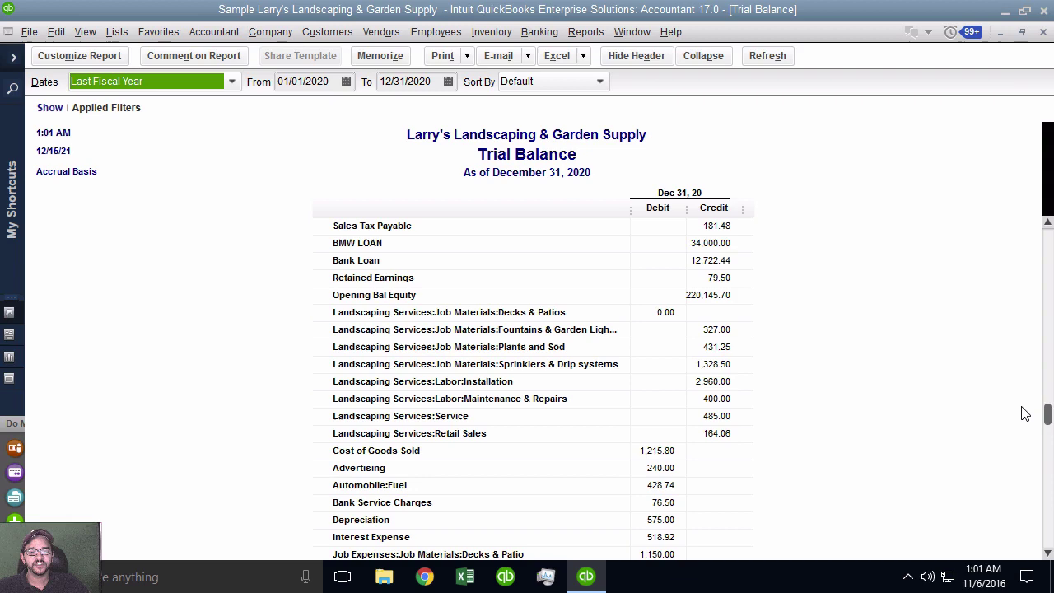
# Step: Export the fiscal-year Trial Balance to a new worksheet in a new Excel workbook
pyautogui.click(584, 56)
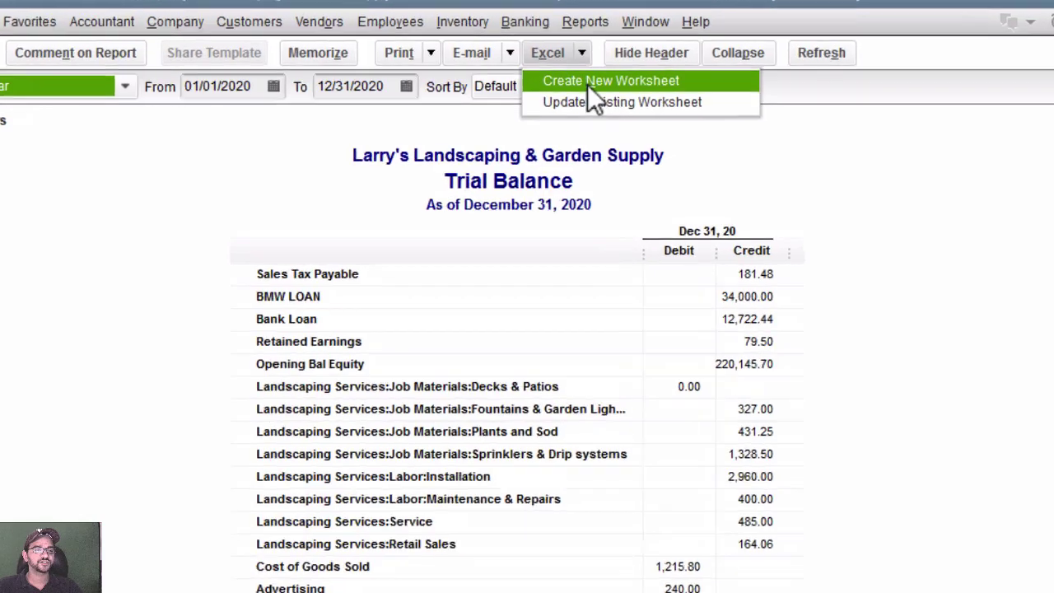
pyautogui.click(590, 82)
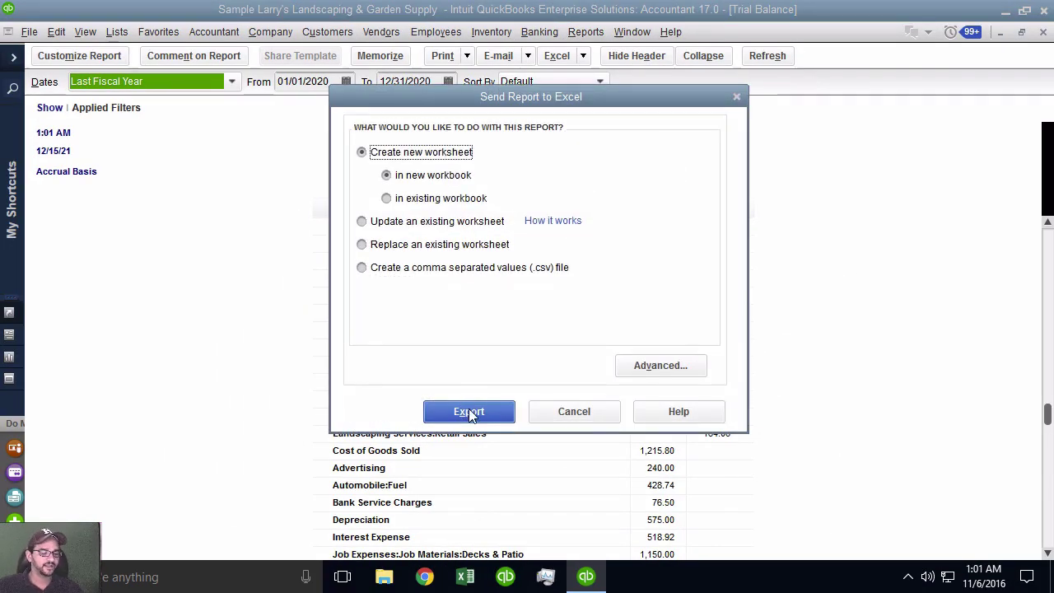
pyautogui.click(468, 412)
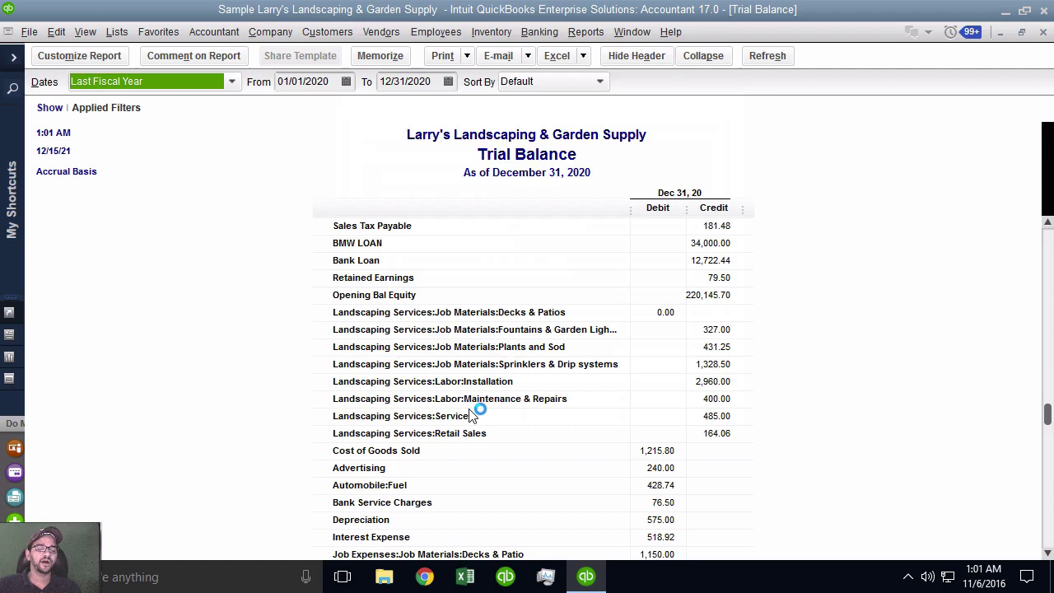
# Step: Review the exported Trial Balance in Excel's Book2, starting from the row 18 account names
pyautogui.click(466, 578)
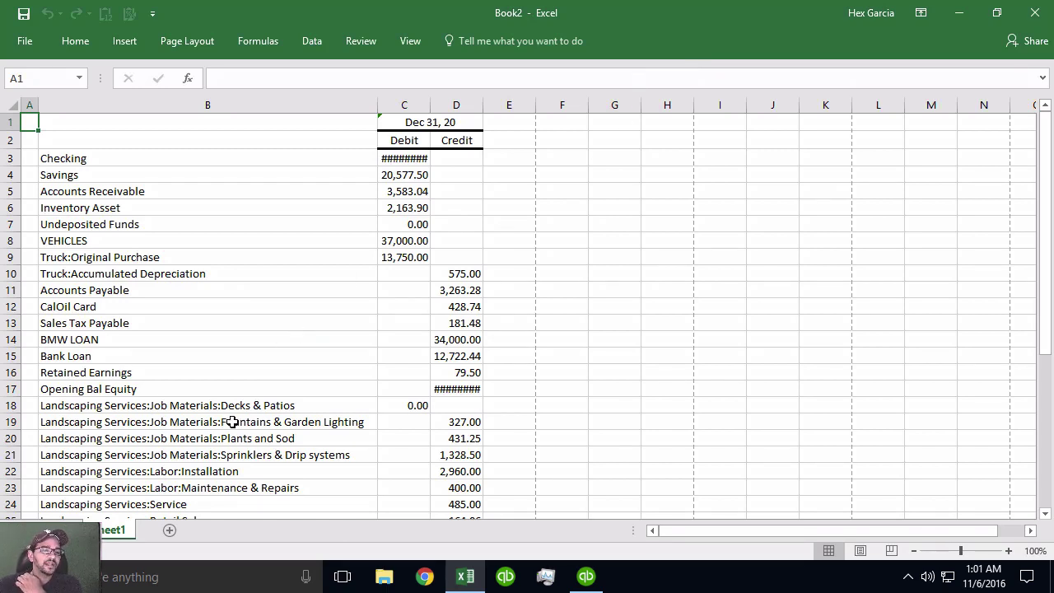
pyautogui.moveTo(205, 402); pyautogui.dragTo(200, 467)
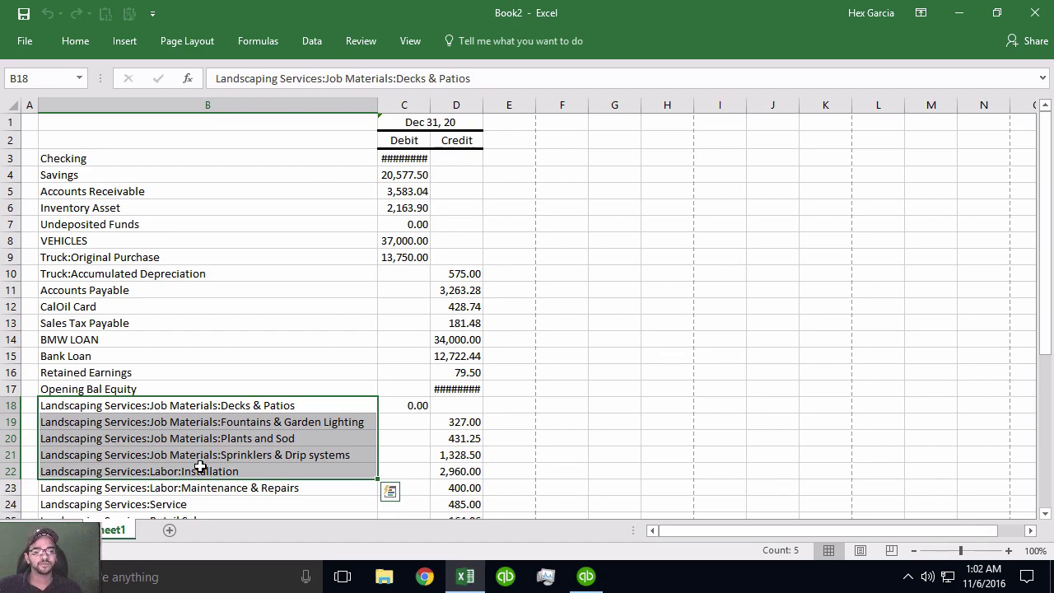
pyautogui.scroll(-8, 200, 467)
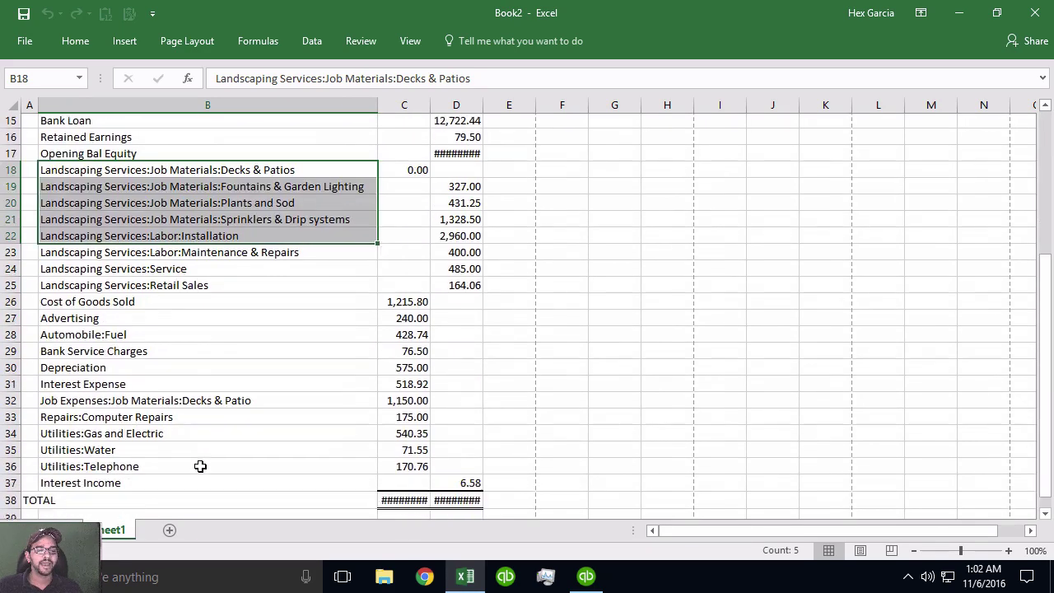
pyautogui.scroll(2, 200, 467)
pyautogui.scroll(3, 202, 466)
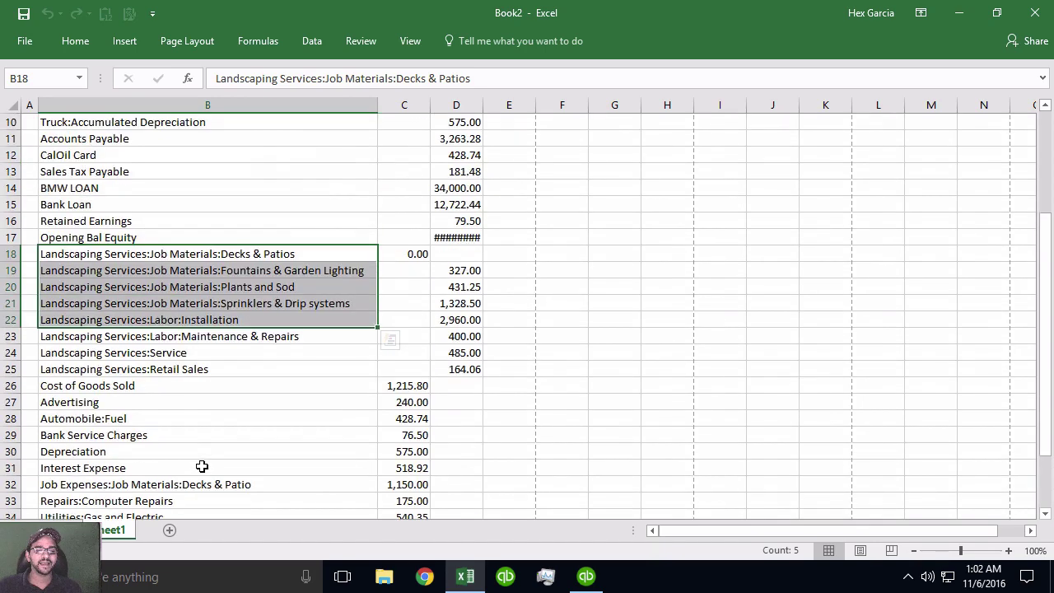
pyautogui.scroll(-1, 411, 294)
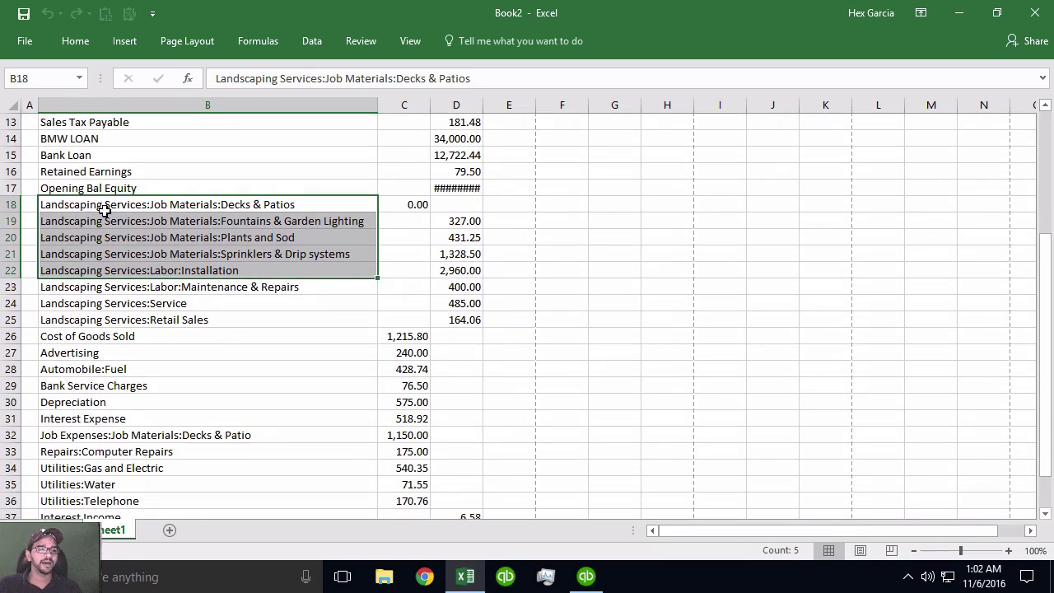
# Step: Select rows 18 through 37 holding the income and expense accounts
pyautogui.moveTo(11, 204); pyautogui.dragTo(12, 468)
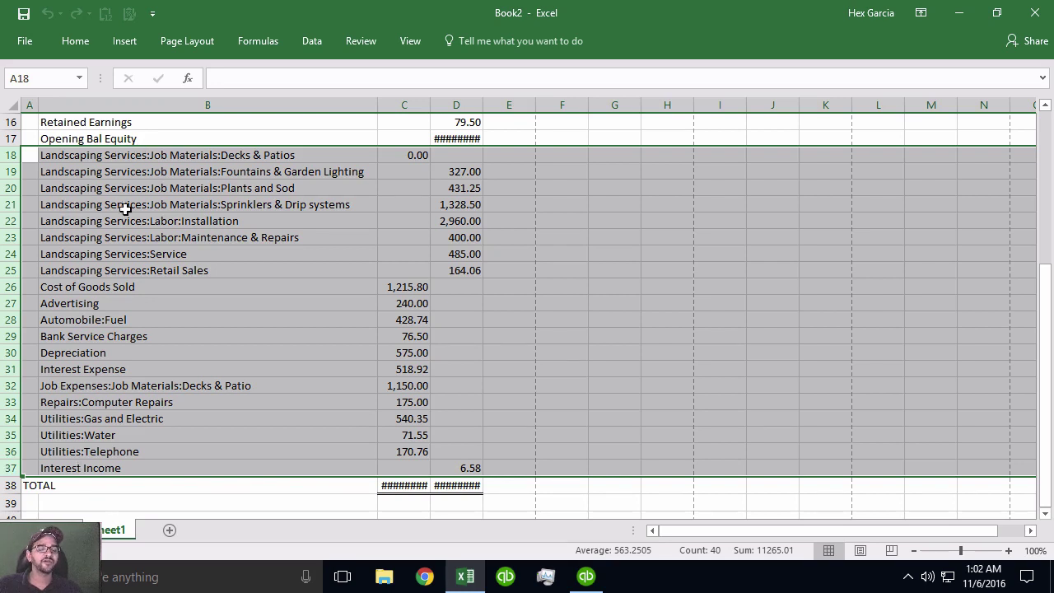
pyautogui.scroll(3, 131, 231)
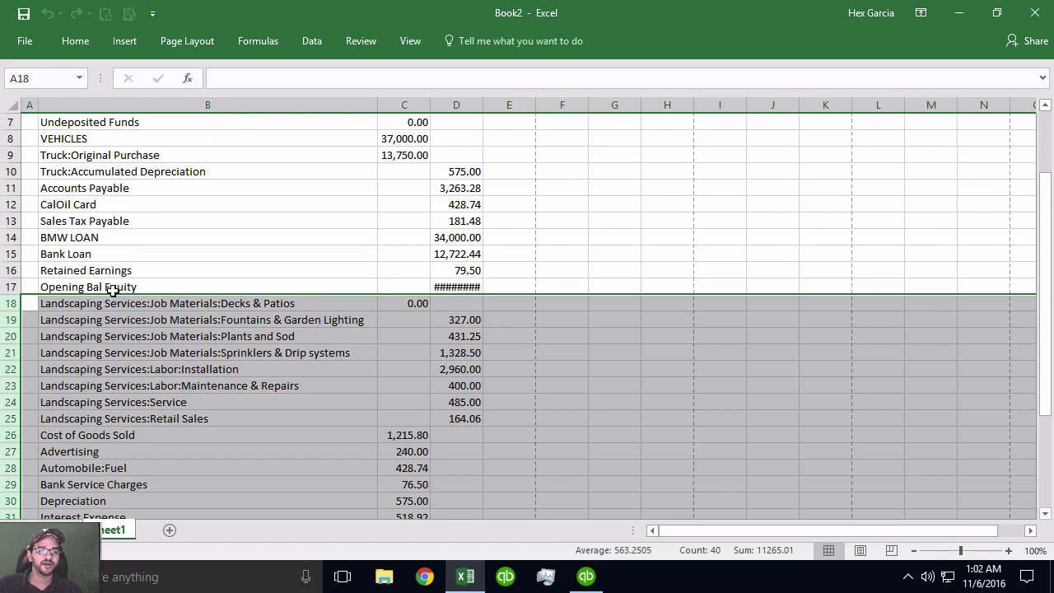
pyautogui.scroll(2, 141, 240)
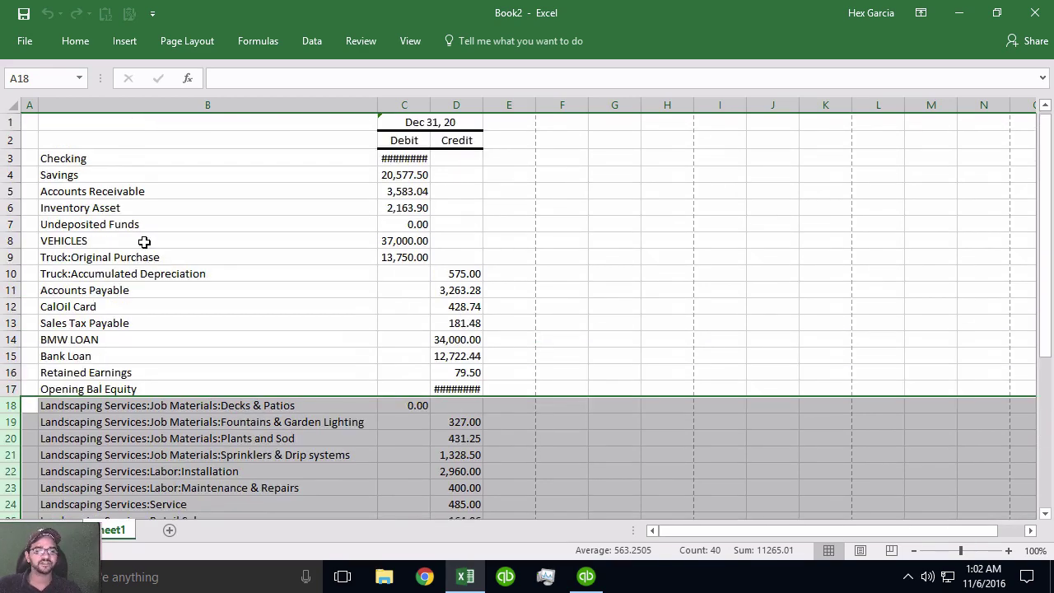
pyautogui.scroll(-2, 137, 248)
pyautogui.scroll(-2, 137, 248)
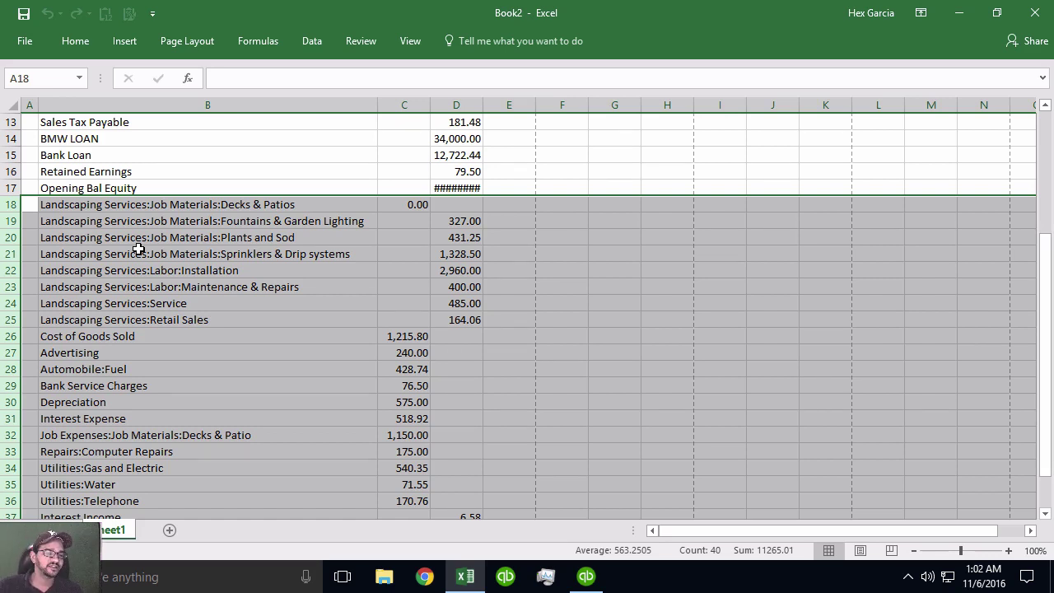
pyautogui.scroll(-1, 138, 248)
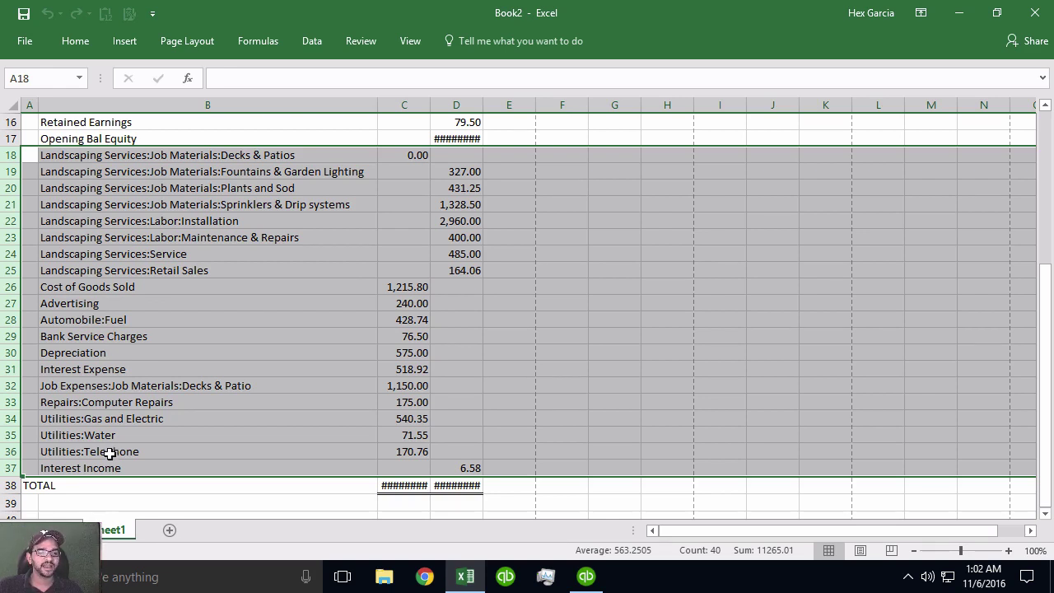
# Step: Set the Trial Balance's advanced Display Rows option to All so zero-balance accounts appear
pyautogui.click(585, 576)
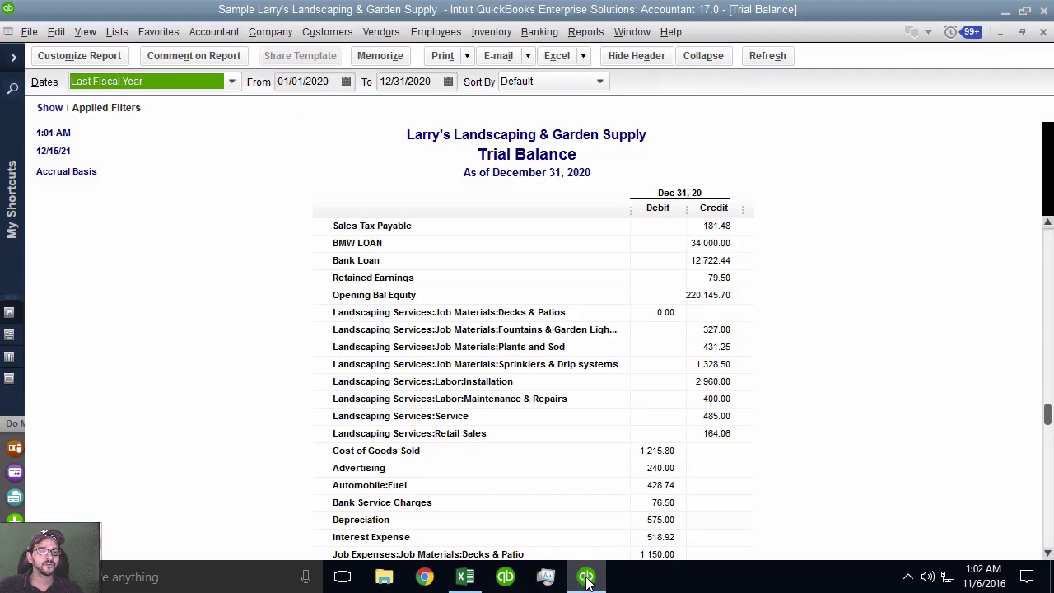
pyautogui.click(95, 61)
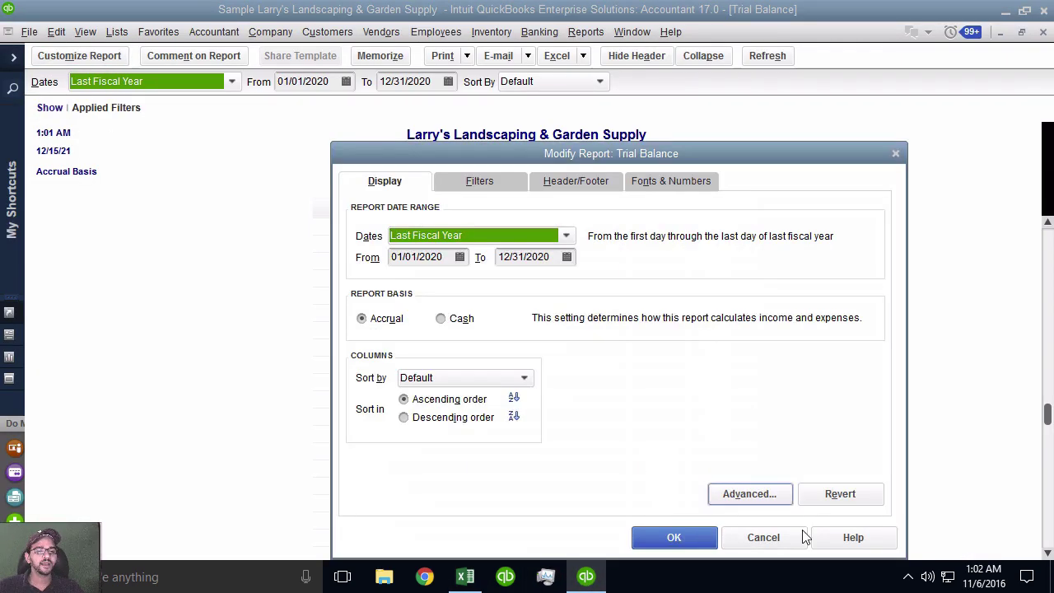
pyautogui.click(746, 494)
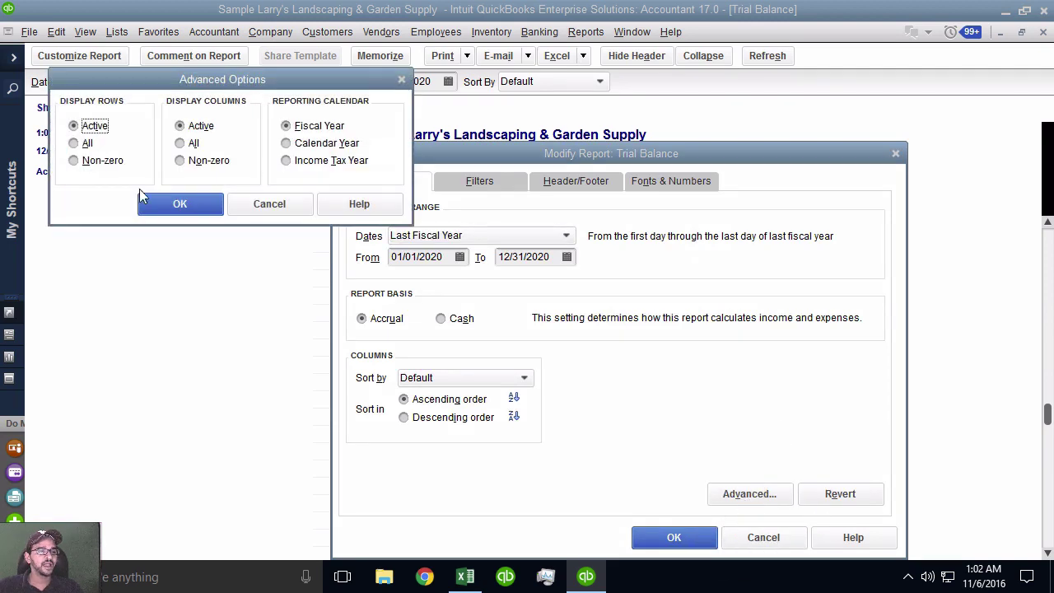
pyautogui.click(88, 147)
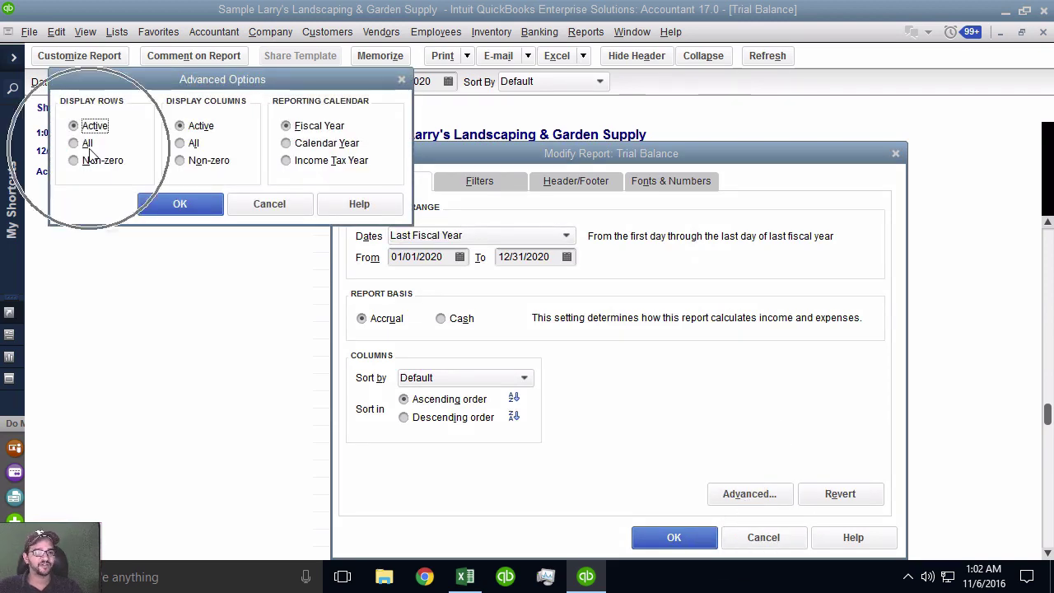
pyautogui.click(197, 211)
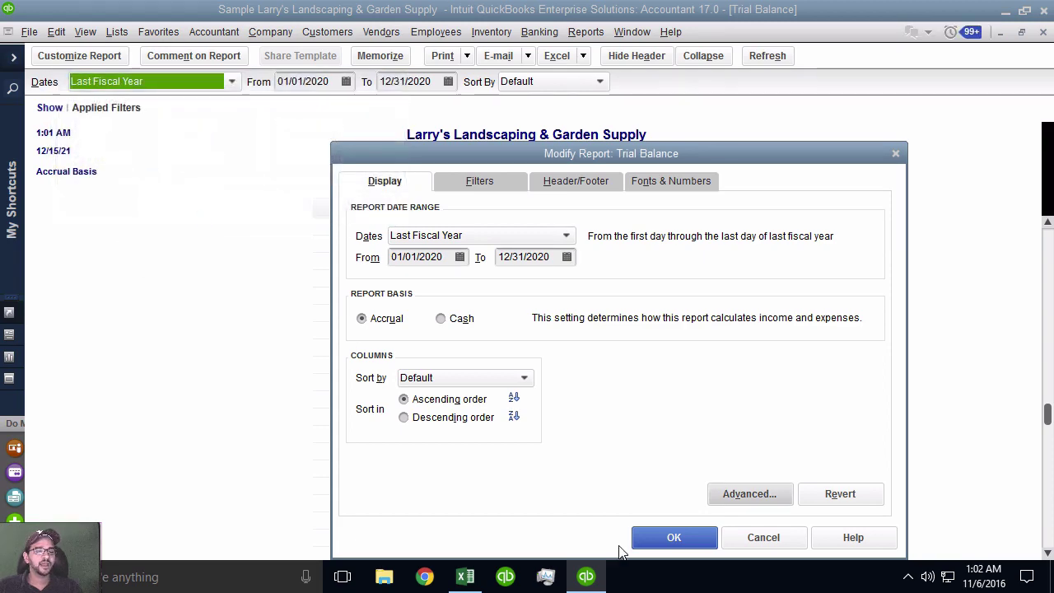
pyautogui.click(675, 537)
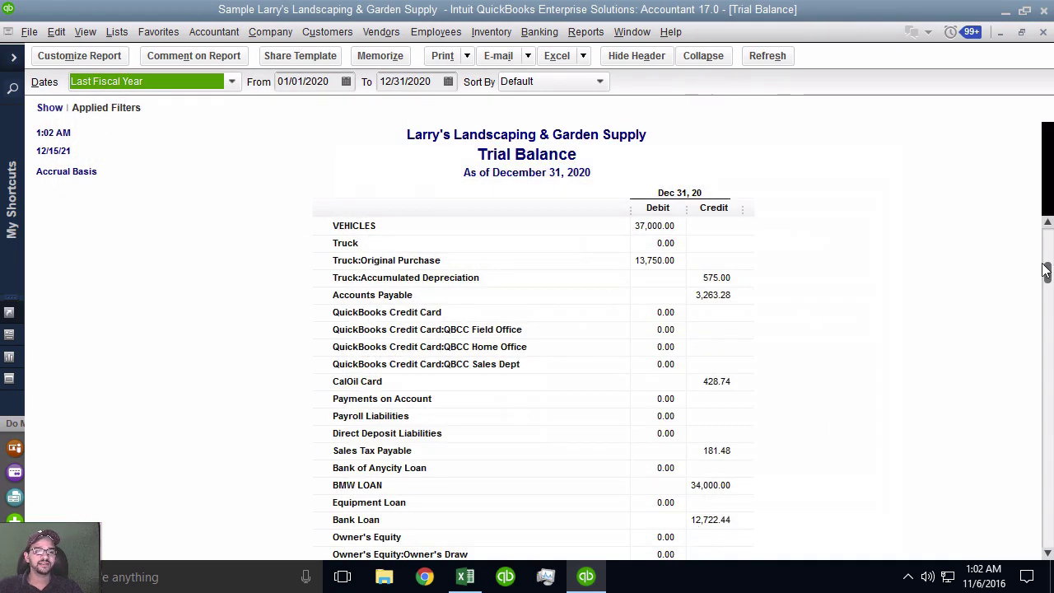
pyautogui.moveTo(1047, 276); pyautogui.dragTo(1047, 405)
pyautogui.scroll(-2, 664, 348)
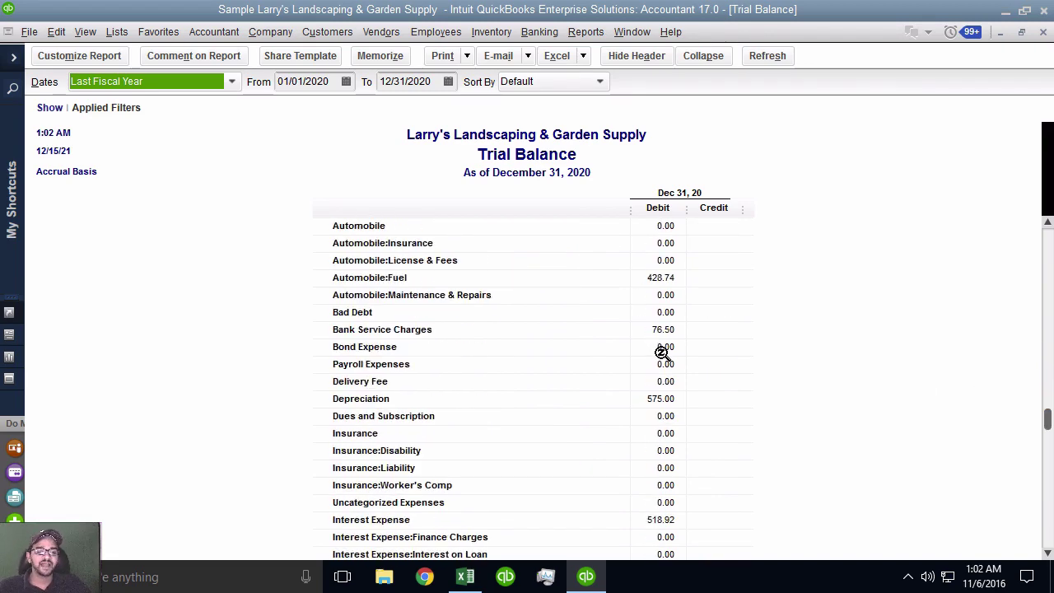
pyautogui.scroll(-3, 682, 451)
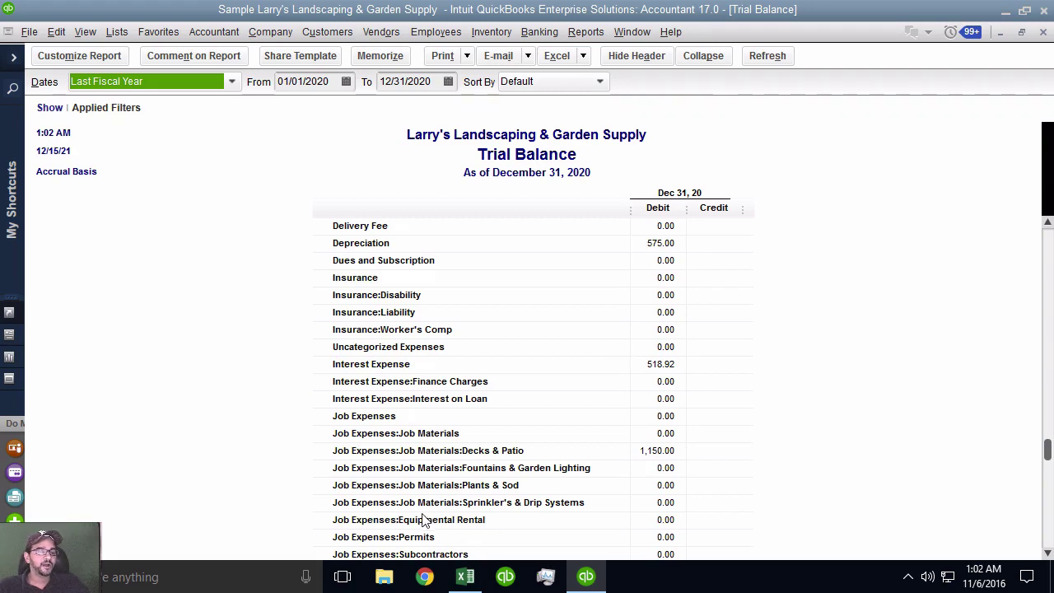
# Step: Close the Book2 Excel workbook without saving
pyautogui.click(464, 574)
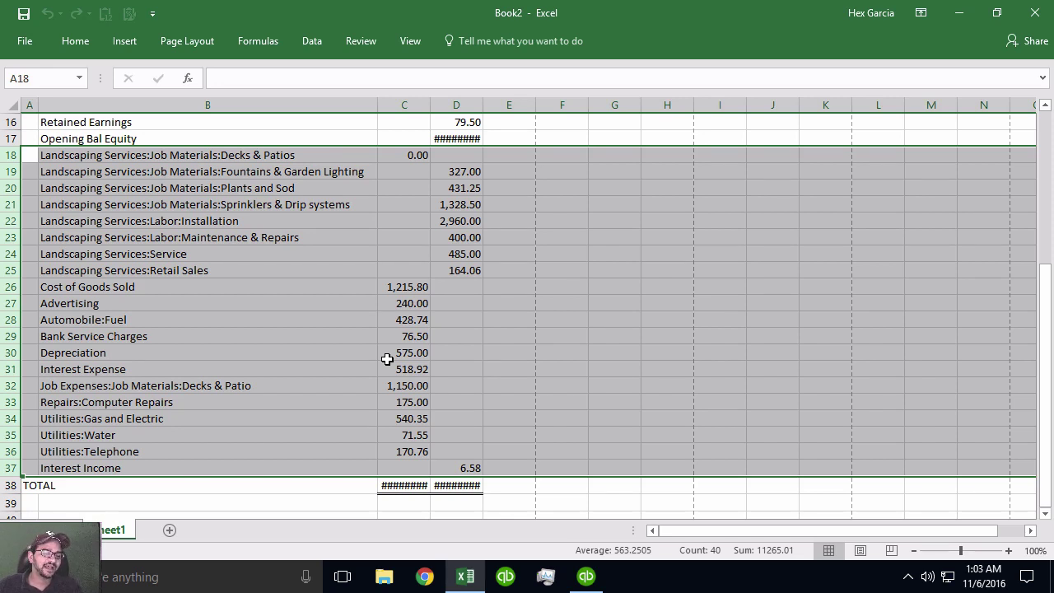
pyautogui.moveTo(404, 285); pyautogui.dragTo(411, 452)
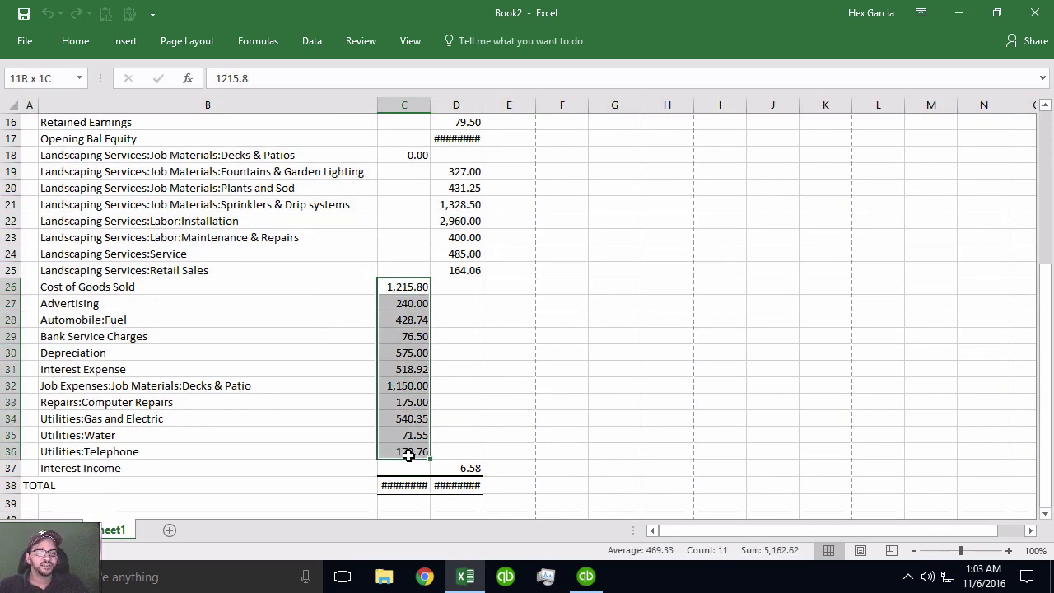
pyautogui.click(1035, 12)
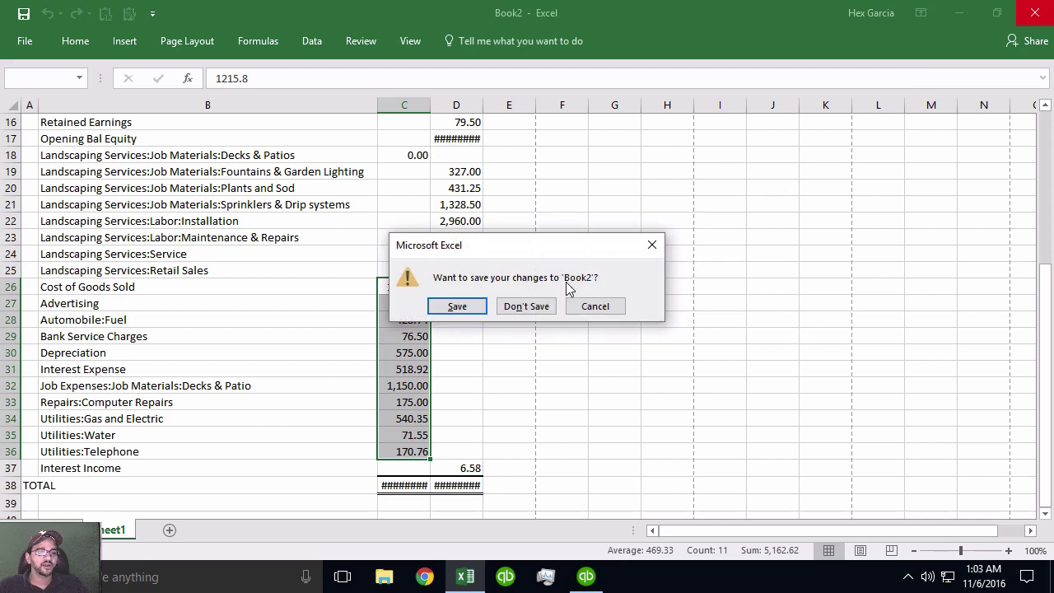
pyautogui.click(511, 313)
# Step: Customize the Trial Balance's advanced options to display all account rows
pyautogui.scroll(-3, 814, 242)
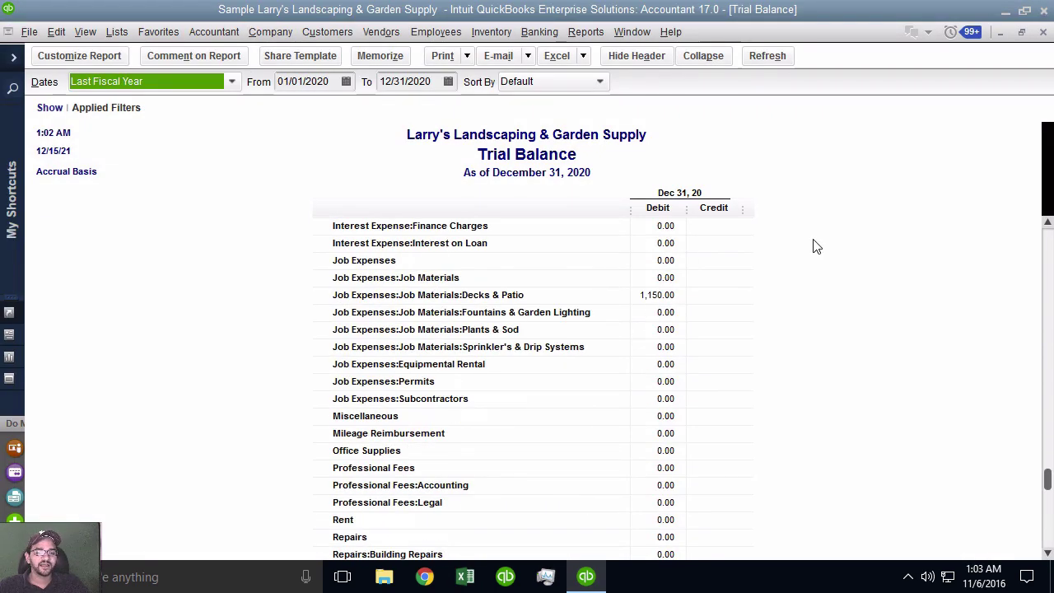
pyautogui.scroll(-3, 814, 242)
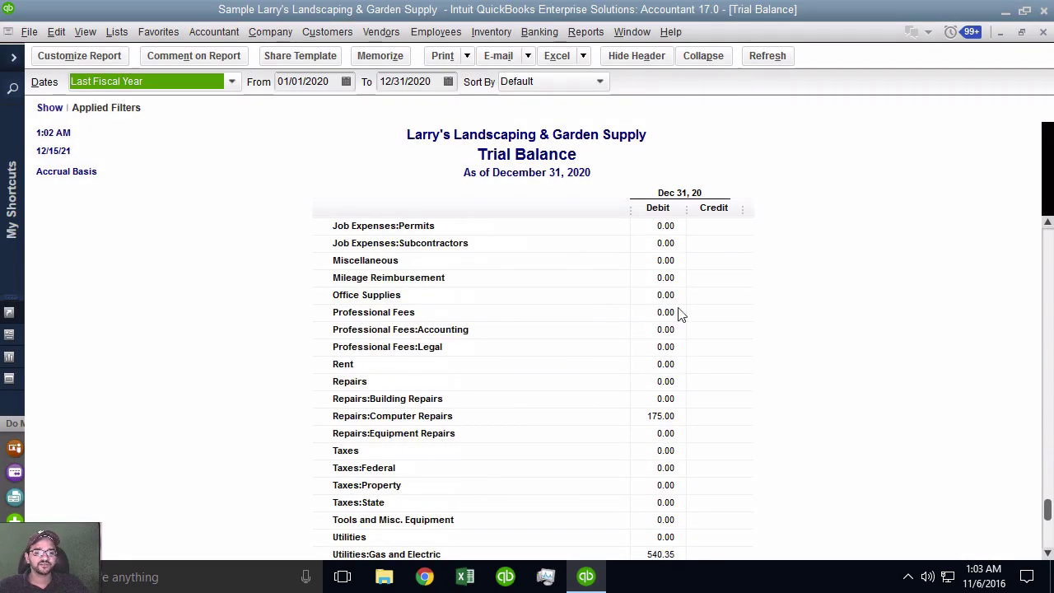
pyautogui.click(90, 63)
pyautogui.click(744, 493)
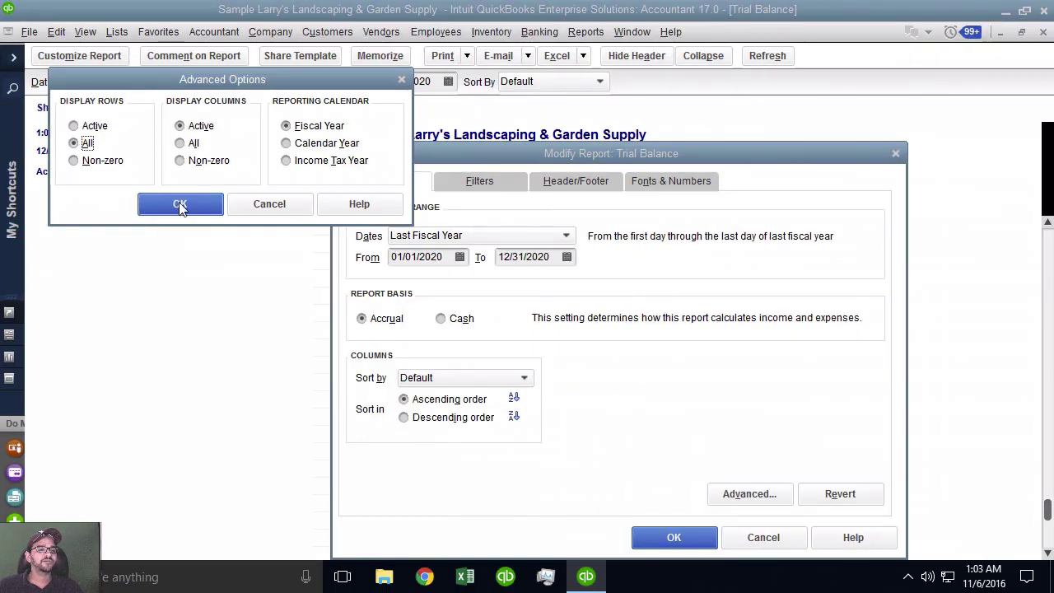
pyautogui.click(396, 337)
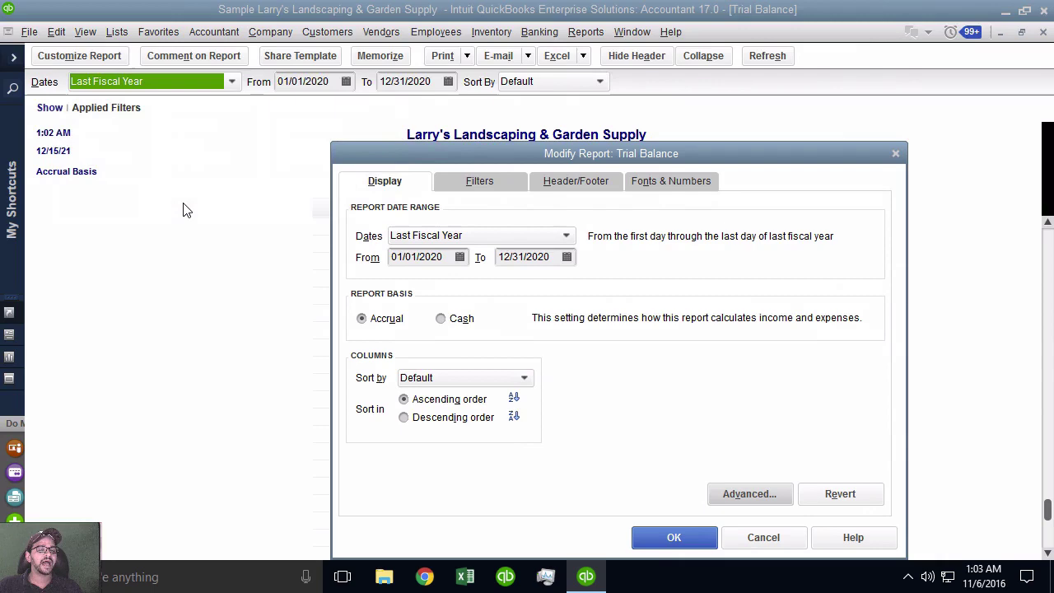
pyautogui.click(674, 537)
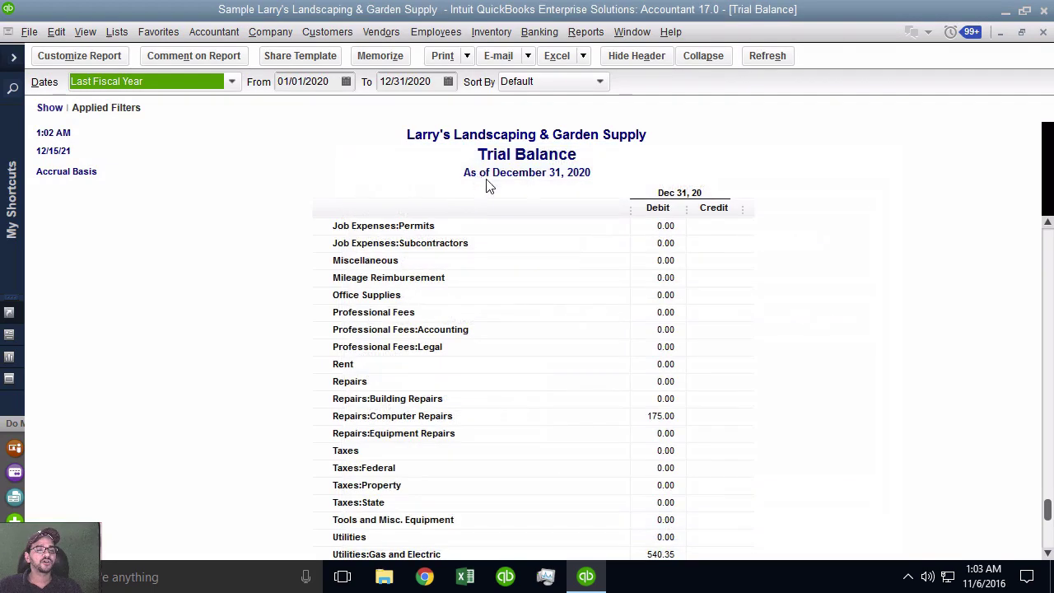
# Step: Export the all-accounts Trial Balance to a new worksheet in a new workbook
pyautogui.click(585, 57)
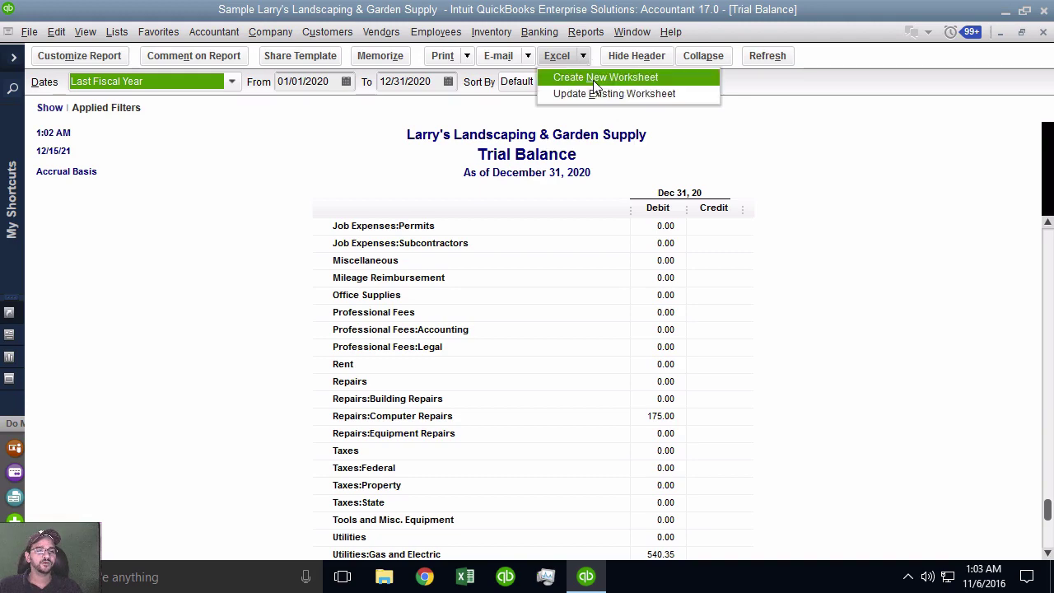
pyautogui.click(595, 82)
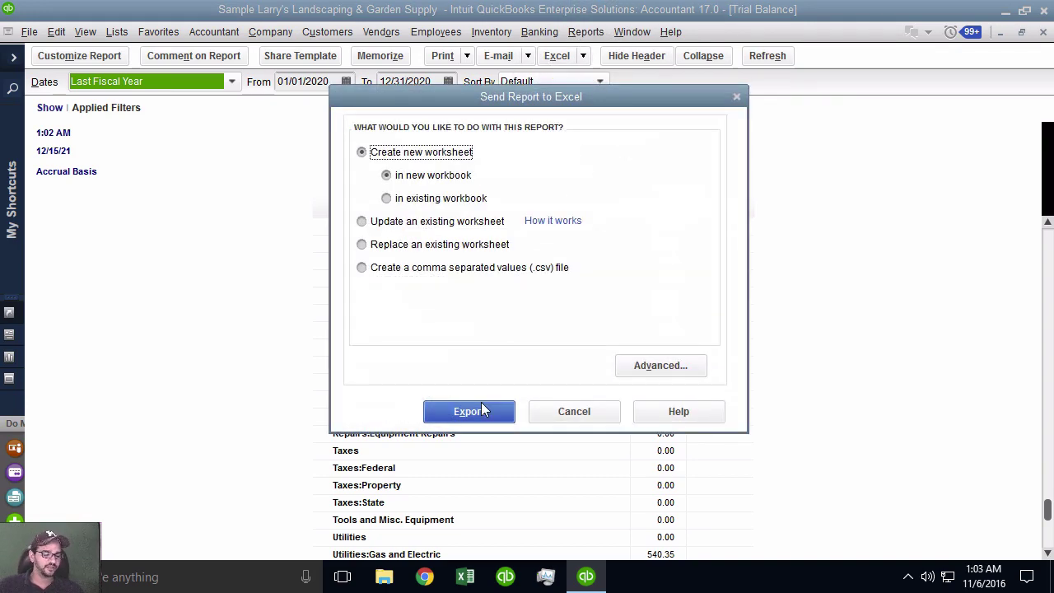
pyautogui.click(483, 409)
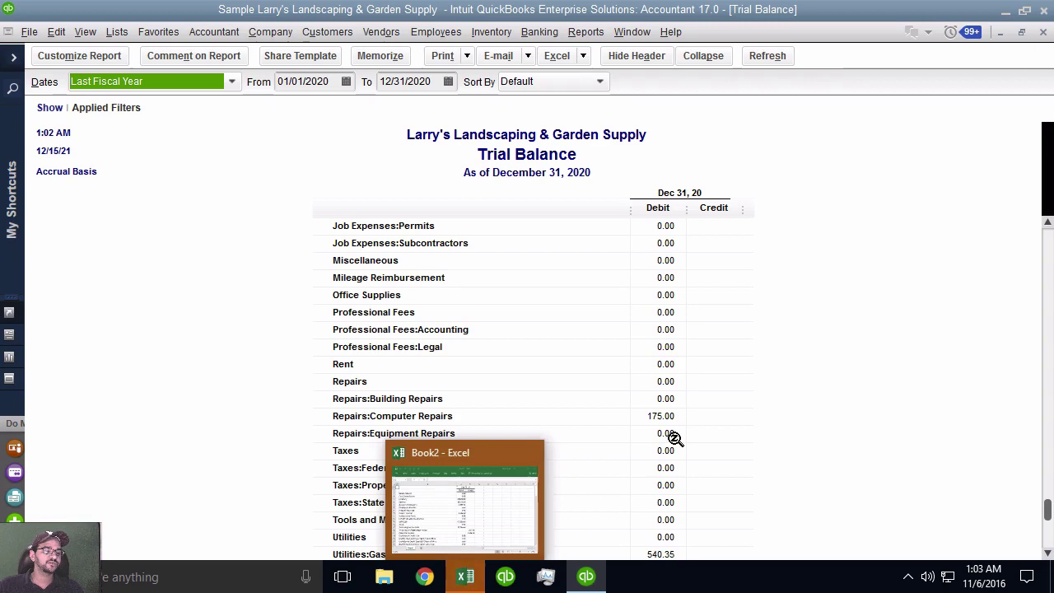
# Step: Try deleting the Barter Account through Opening Bal Equity rows, dismissing the overlapping-selection error
pyautogui.click(464, 579)
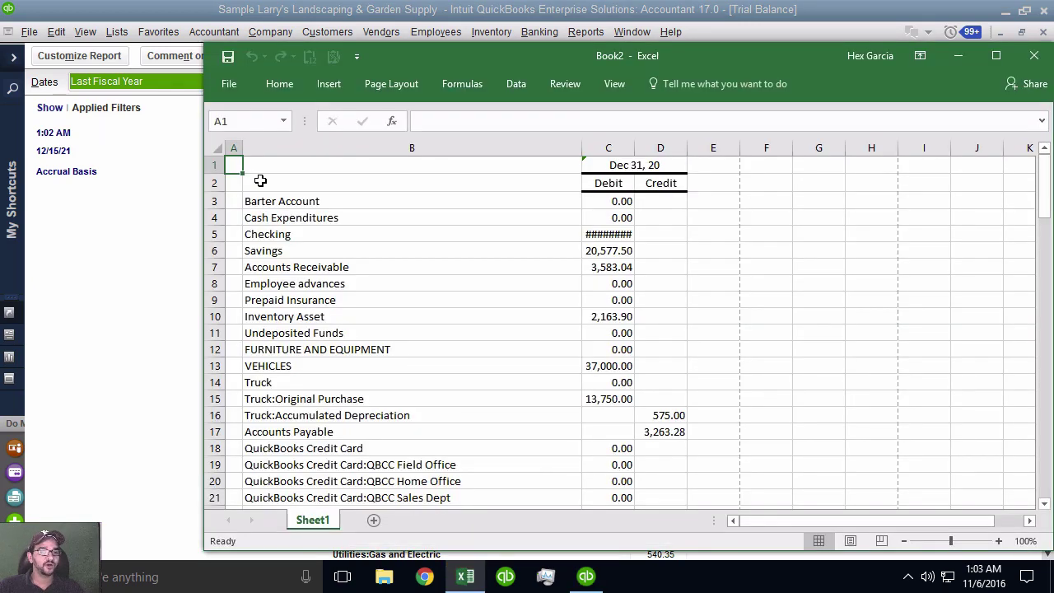
pyautogui.click(220, 198)
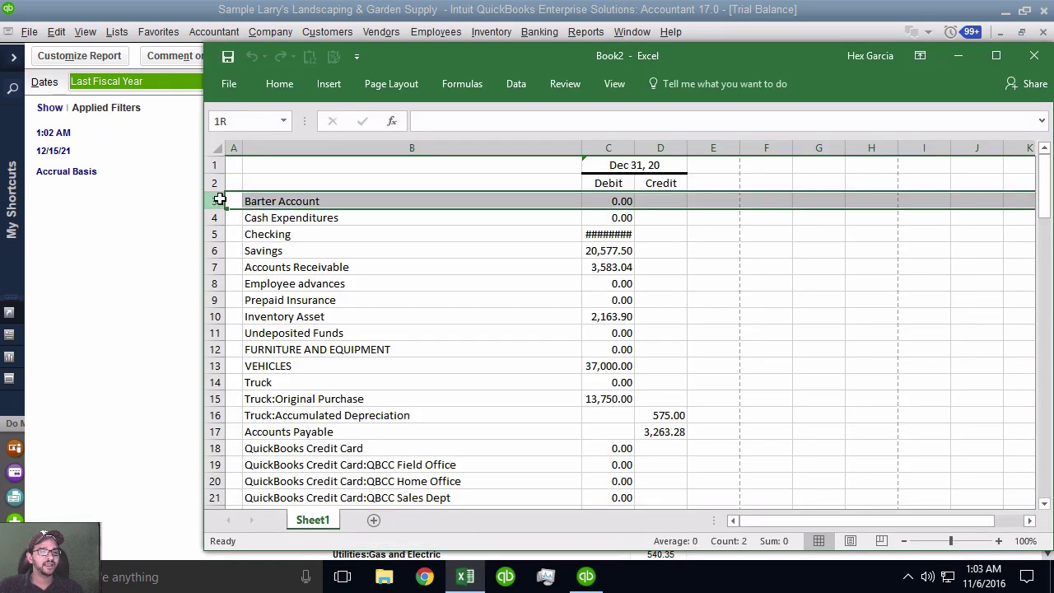
pyautogui.scroll(-8, 370, 280)
pyautogui.scroll(-3, 370, 280)
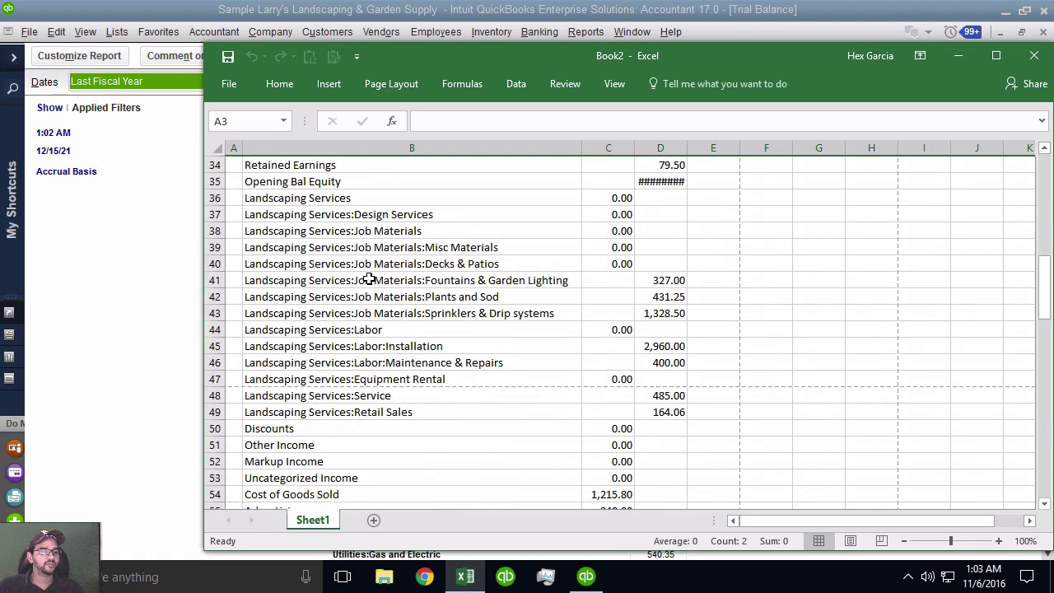
pyautogui.click(212, 181)
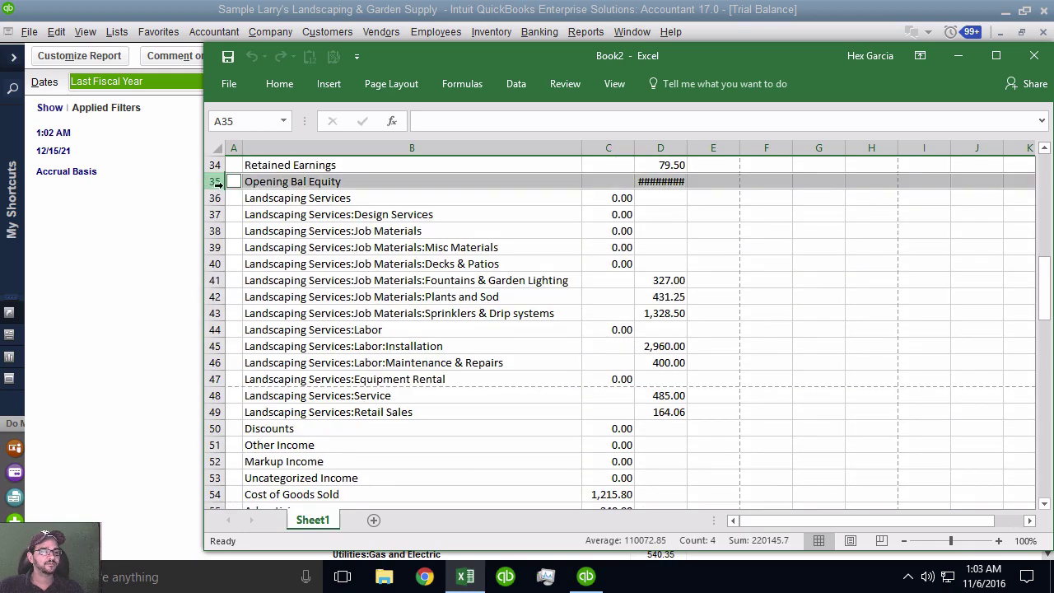
pyautogui.scroll(4, 354, 239)
pyautogui.scroll(7, 354, 239)
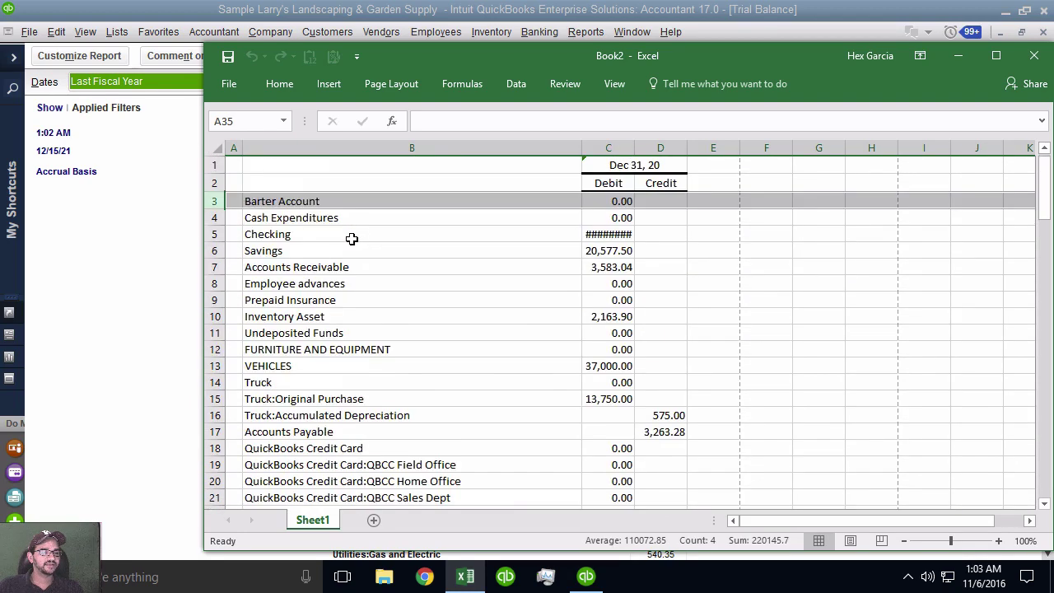
pyautogui.keyDown('shift'); pyautogui.click(216, 201); pyautogui.keyUp('shift')
pyautogui.rightClick(336, 205)
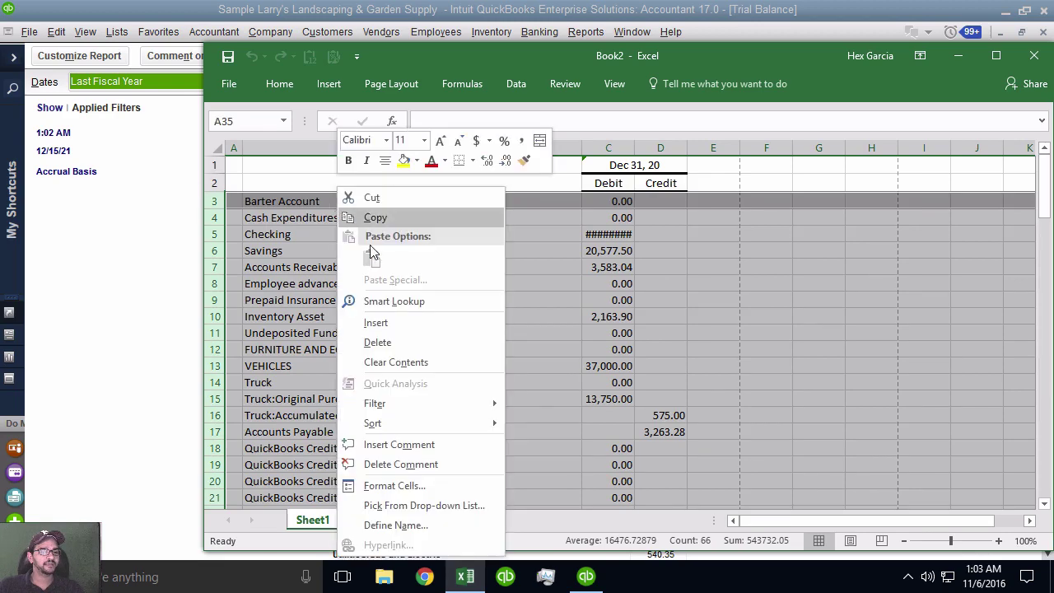
pyautogui.click(395, 340)
pyautogui.click(534, 334)
# Step: Reselect rows from Opening Bal Equity up to Barter Account and delete them
pyautogui.click(471, 329)
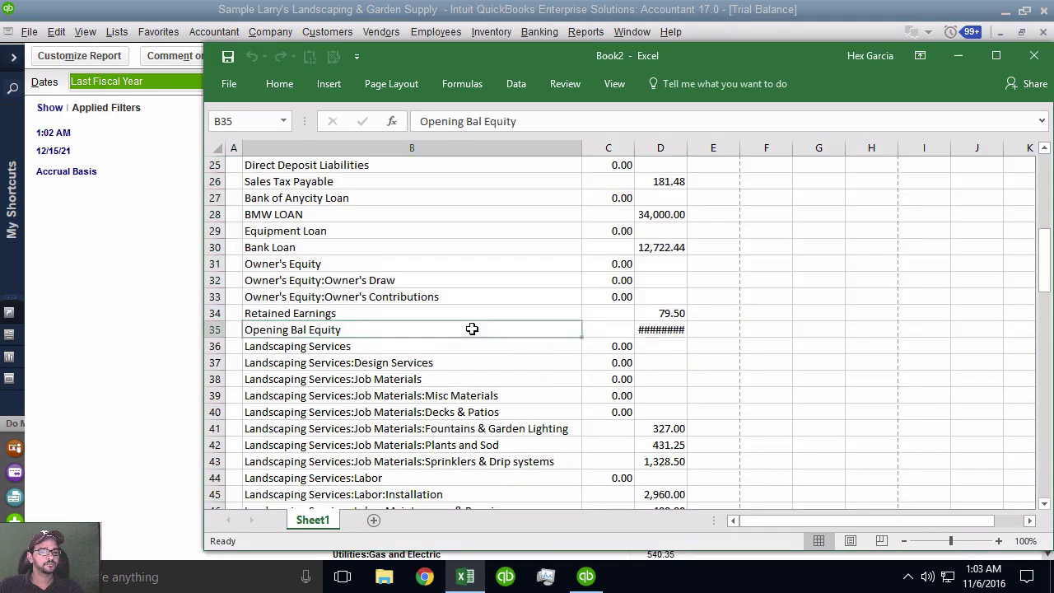
pyautogui.click(212, 326)
pyautogui.moveTo(213, 313); pyautogui.dragTo(216, 203)
pyautogui.rightClick(327, 208)
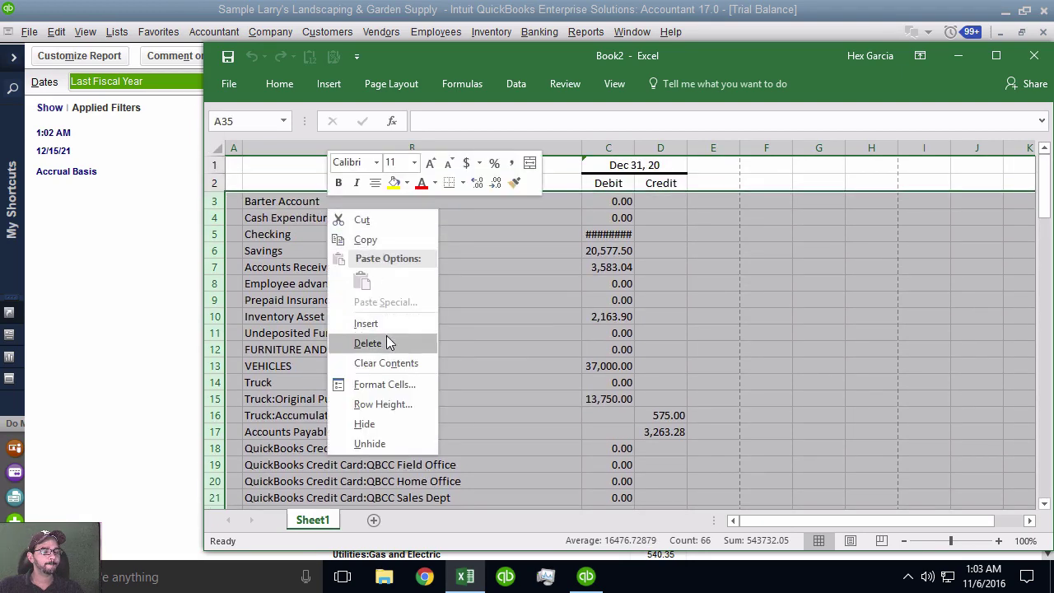
pyautogui.click(370, 341)
pyautogui.click(447, 268)
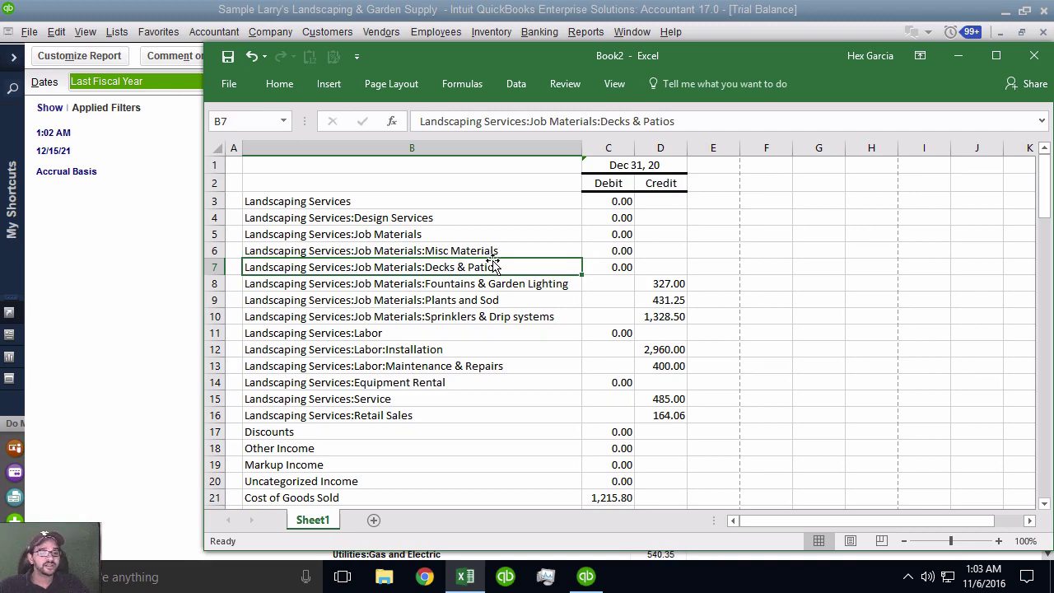
pyautogui.scroll(-7, 511, 280)
pyautogui.scroll(-17, 511, 280)
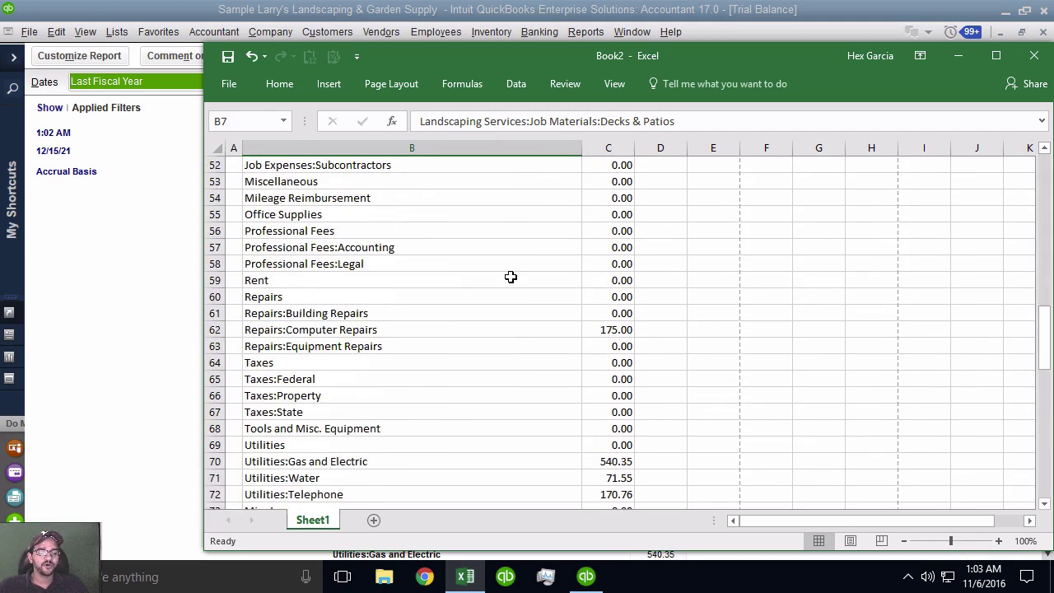
pyautogui.scroll(3, 510, 277)
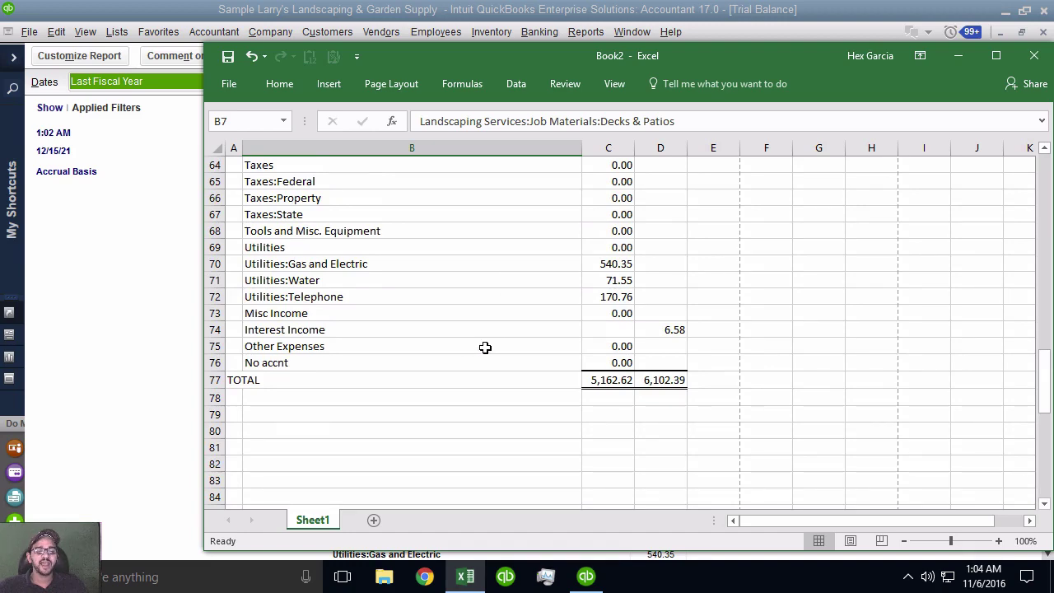
pyautogui.scroll(20, 485, 348)
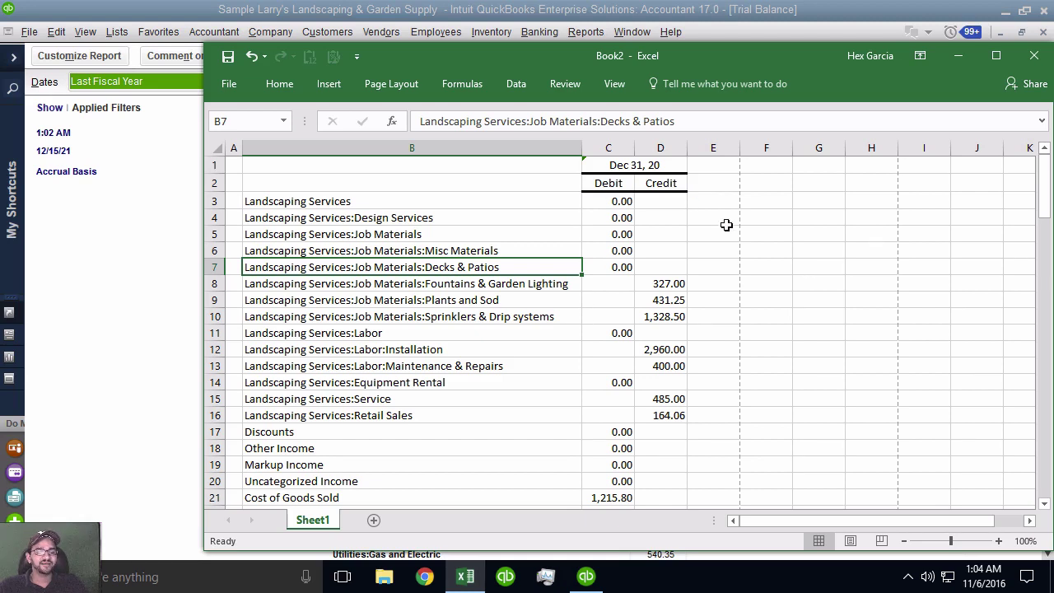
# Step: Head F2 'Annual', enter =C3-D3 in F3, and fill it down to row 76
pyautogui.click(783, 183)
pyautogui.write('A')
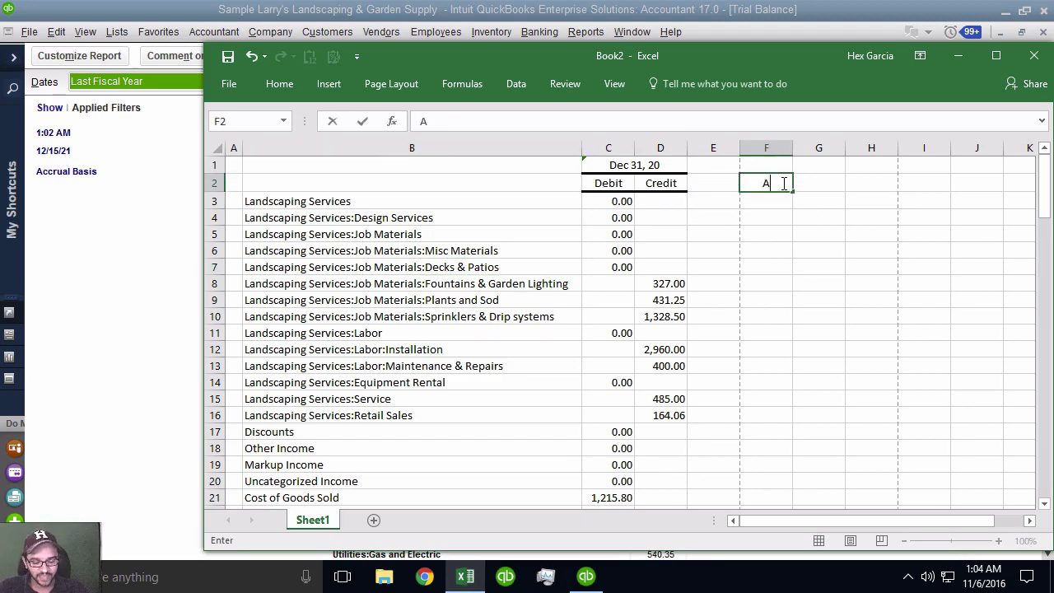
pyautogui.write('nnual')
pyautogui.press('Return')
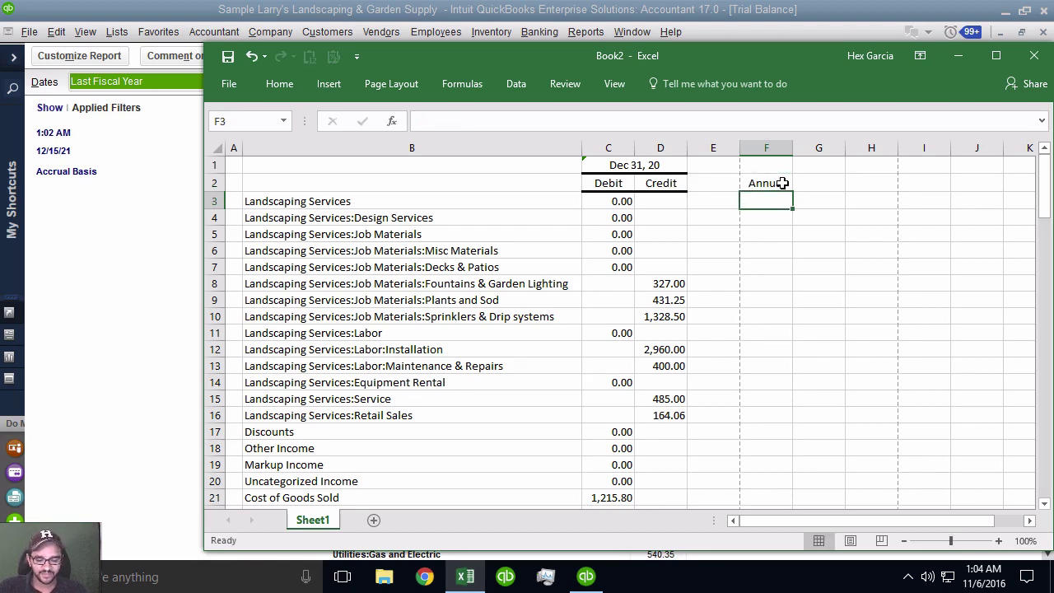
pyautogui.write('=')
pyautogui.click(610, 201)
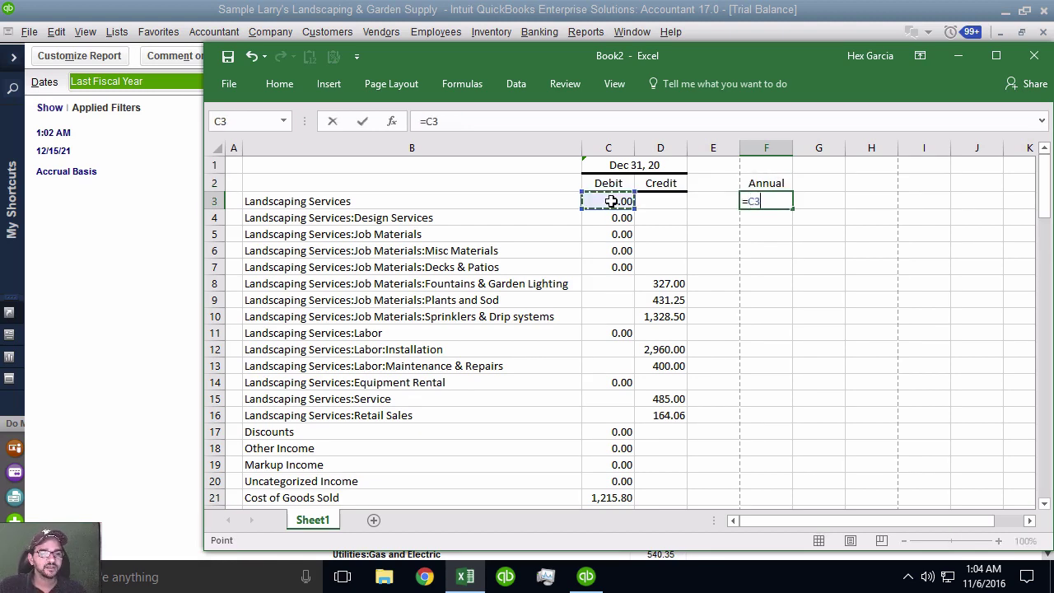
pyautogui.write('-')
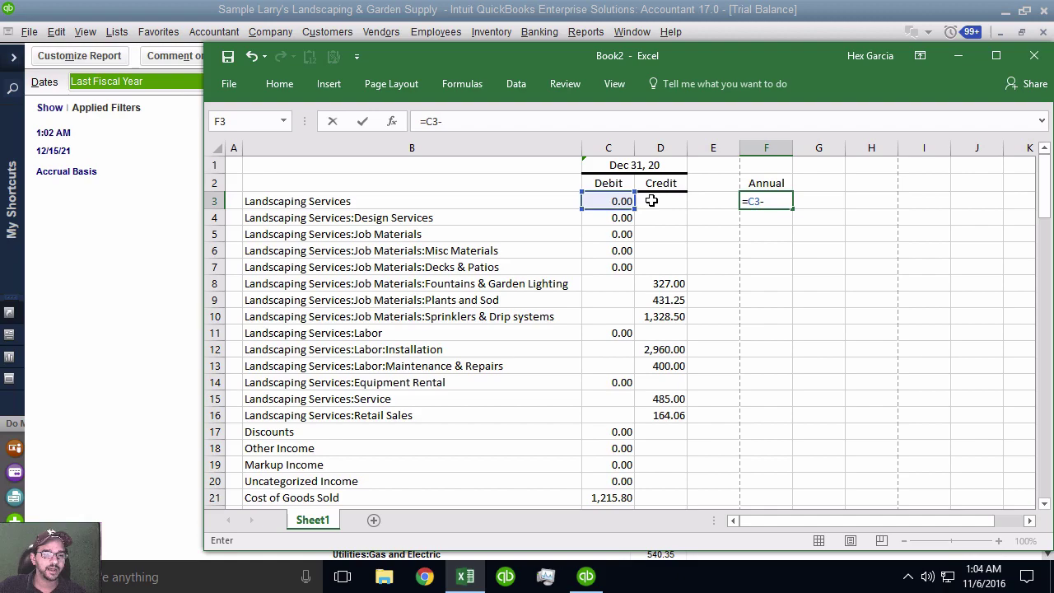
pyautogui.click(669, 201)
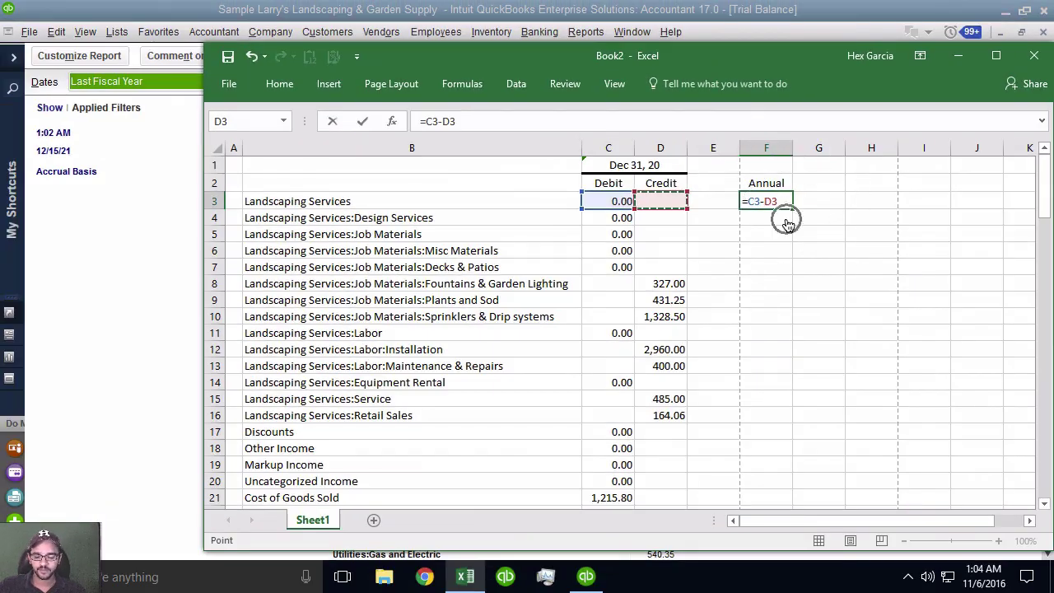
pyautogui.press('Return')
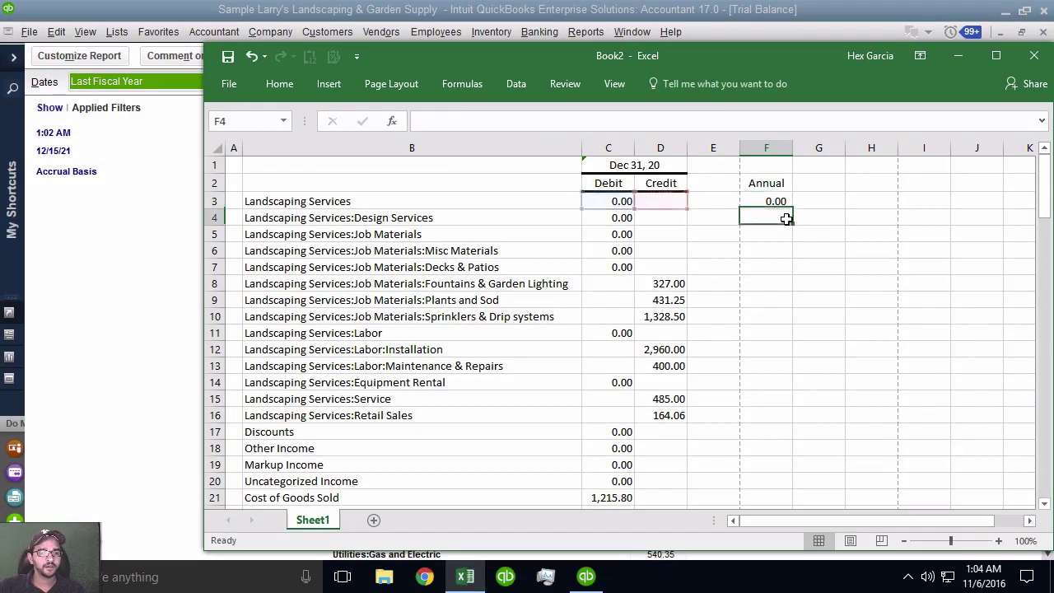
pyautogui.click(774, 201)
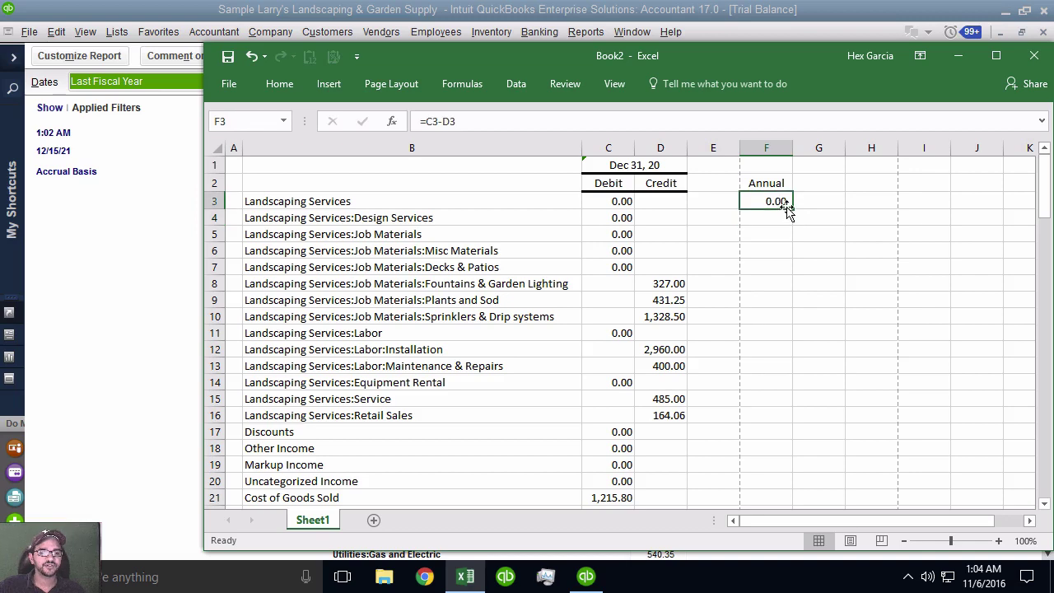
pyautogui.moveTo(794, 209); pyautogui.dragTo(793, 436)
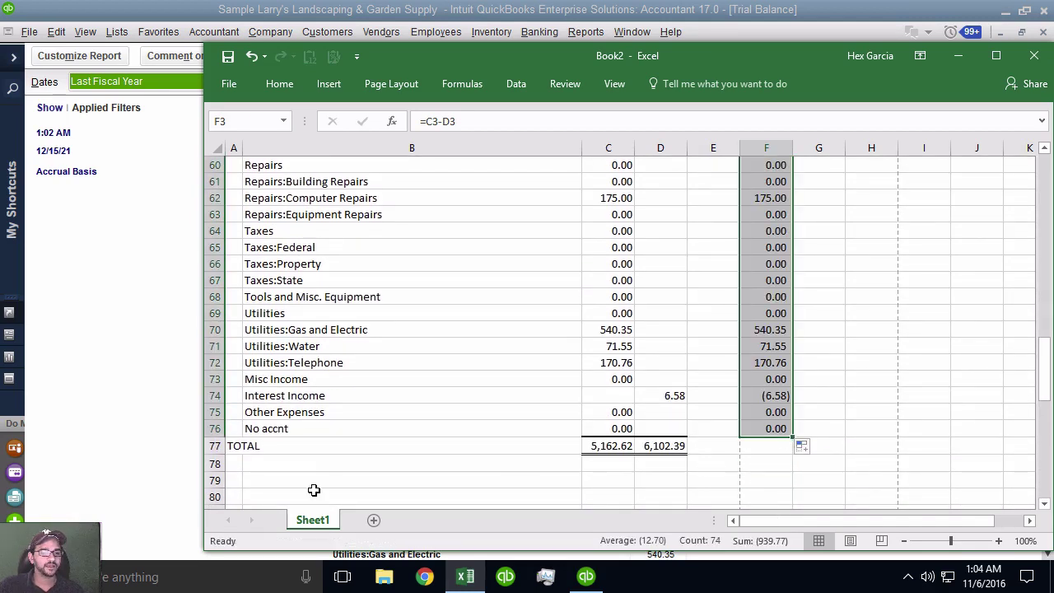
# Step: Delete the TOTAL row at the bottom of the sheet
pyautogui.click(214, 446)
pyautogui.rightClick(215, 447)
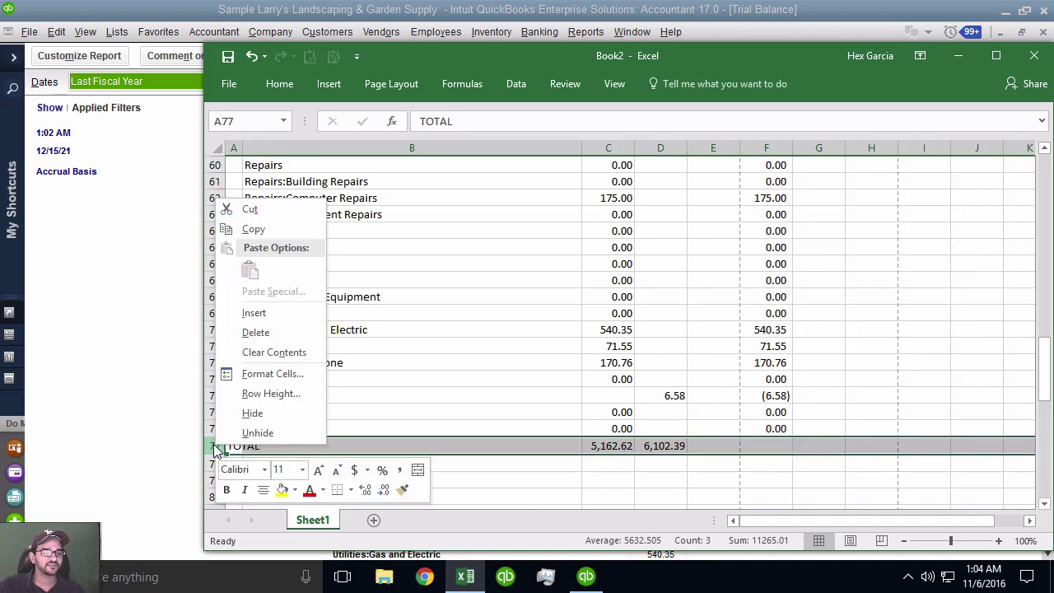
pyautogui.click(255, 332)
# Step: Delete empty column A and the Dec 31, 20 date row, then widen column E
pyautogui.scroll(2, 568, 339)
pyautogui.scroll(18, 568, 339)
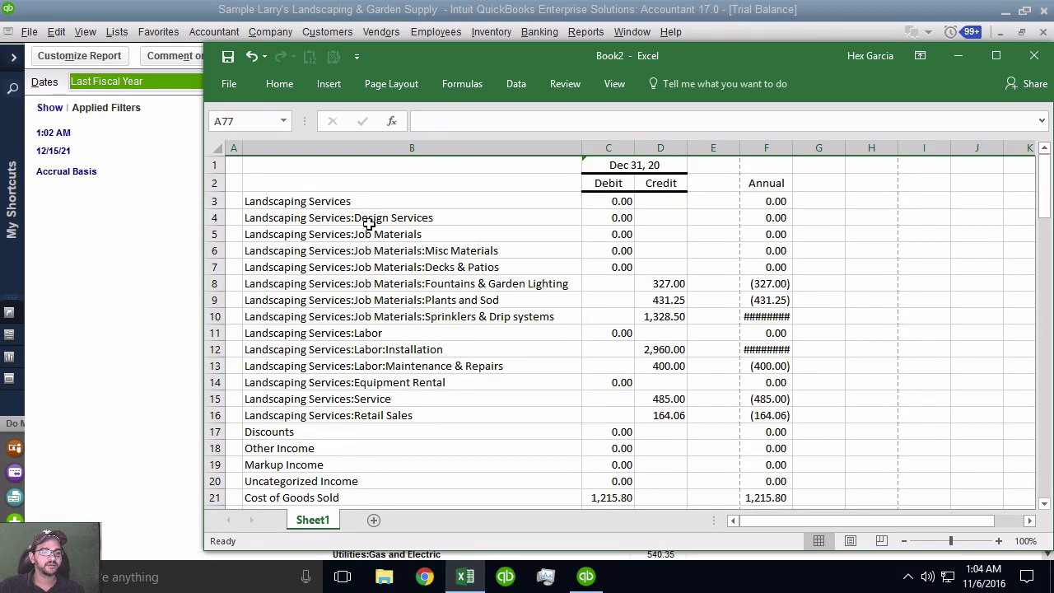
pyautogui.click(233, 148)
pyautogui.rightClick(233, 148)
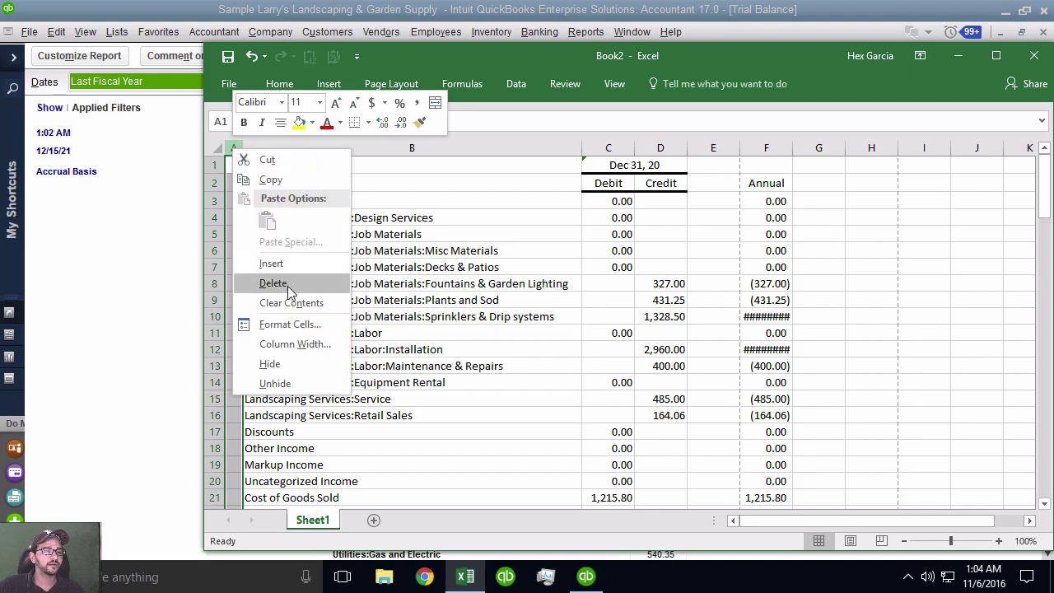
pyautogui.click(289, 287)
pyautogui.click(214, 164)
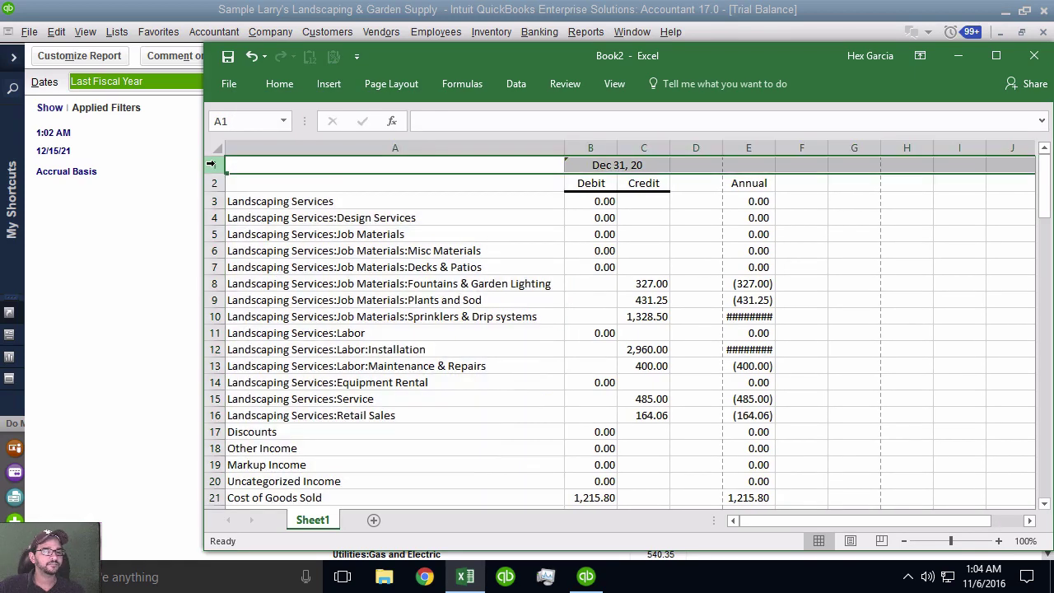
pyautogui.rightClick(216, 165)
pyautogui.click(275, 298)
pyautogui.click(779, 272)
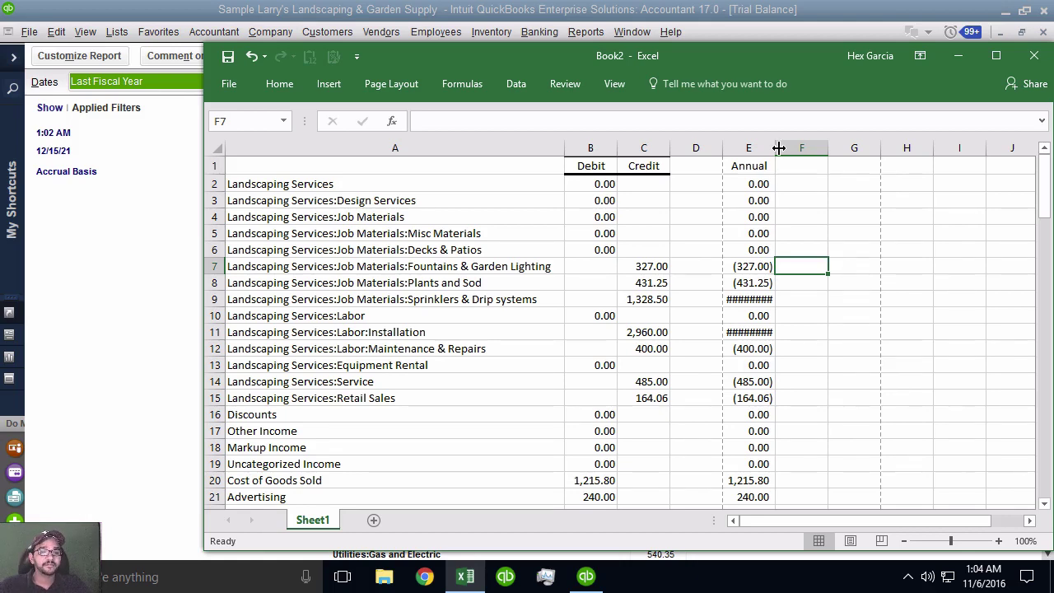
pyautogui.moveTo(778, 147); pyautogui.dragTo(802, 148)
# Step: Hide the Debit and Credit columns so only account names and Annual amounts show
pyautogui.moveTo(588, 148); pyautogui.dragTo(696, 147)
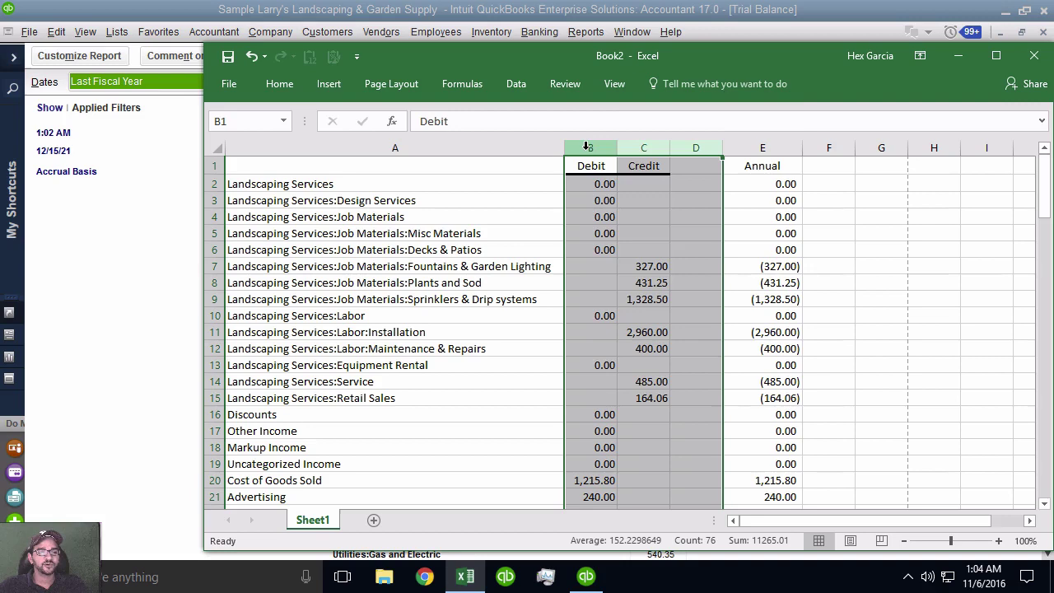
pyautogui.rightClick(588, 145)
pyautogui.click(639, 372)
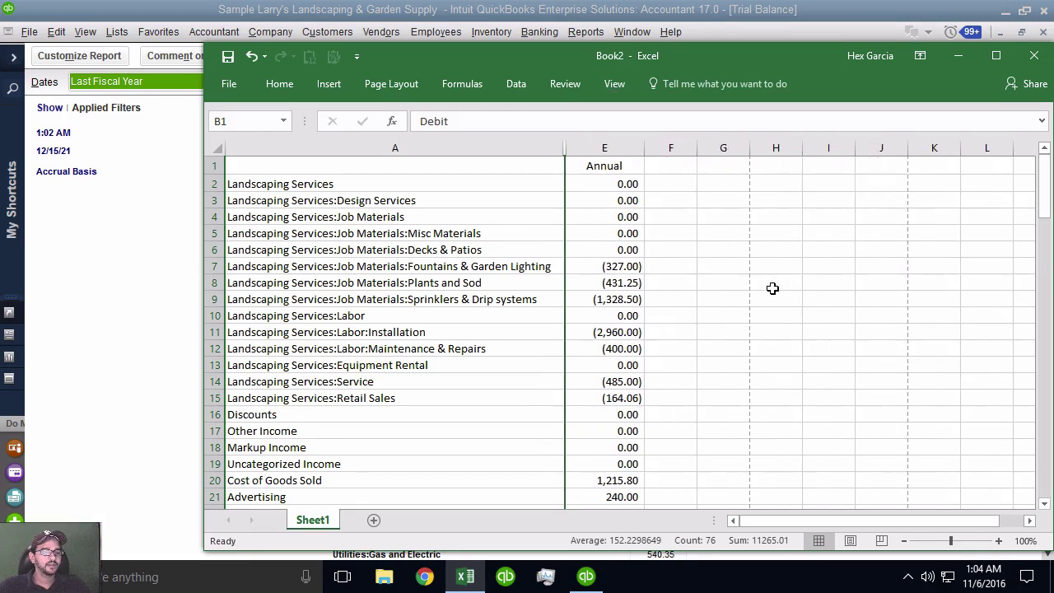
pyautogui.click(774, 284)
pyautogui.scroll(-3, 630, 303)
pyautogui.scroll(-14, 628, 302)
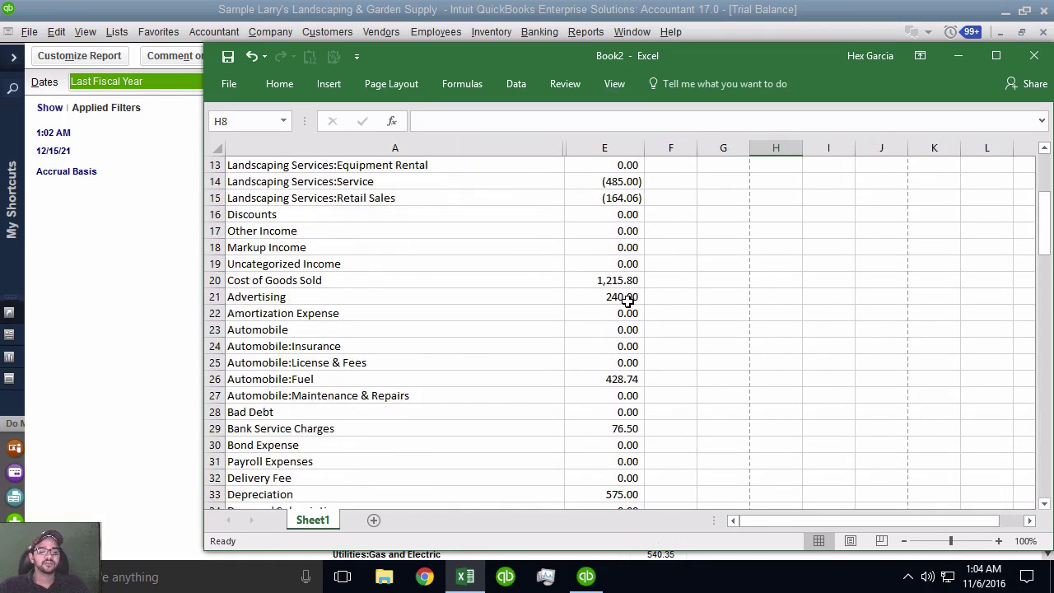
pyautogui.scroll(-6, 627, 303)
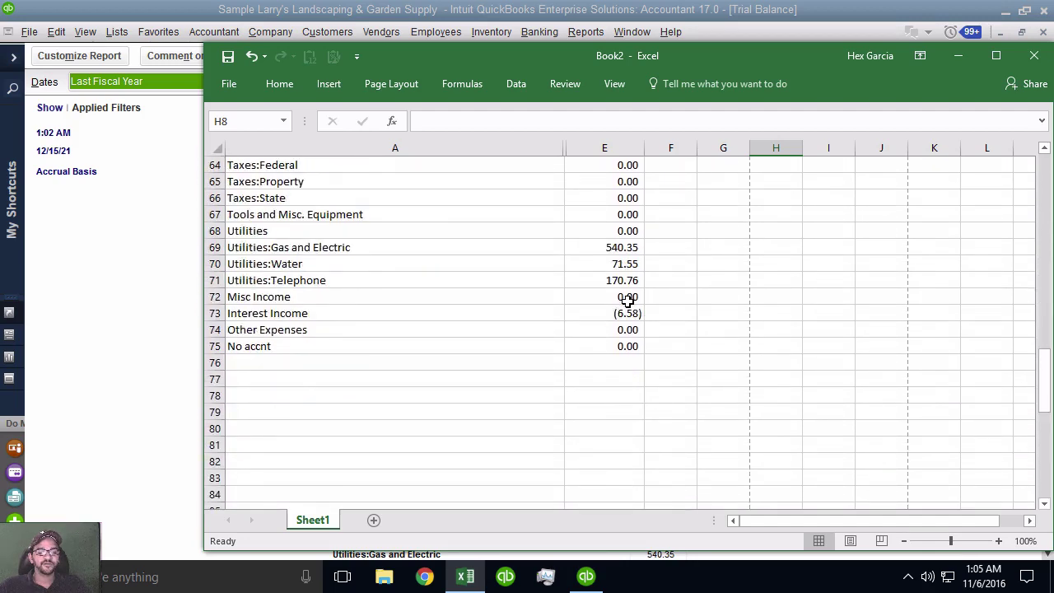
pyautogui.scroll(15, 627, 302)
pyautogui.scroll(8, 628, 302)
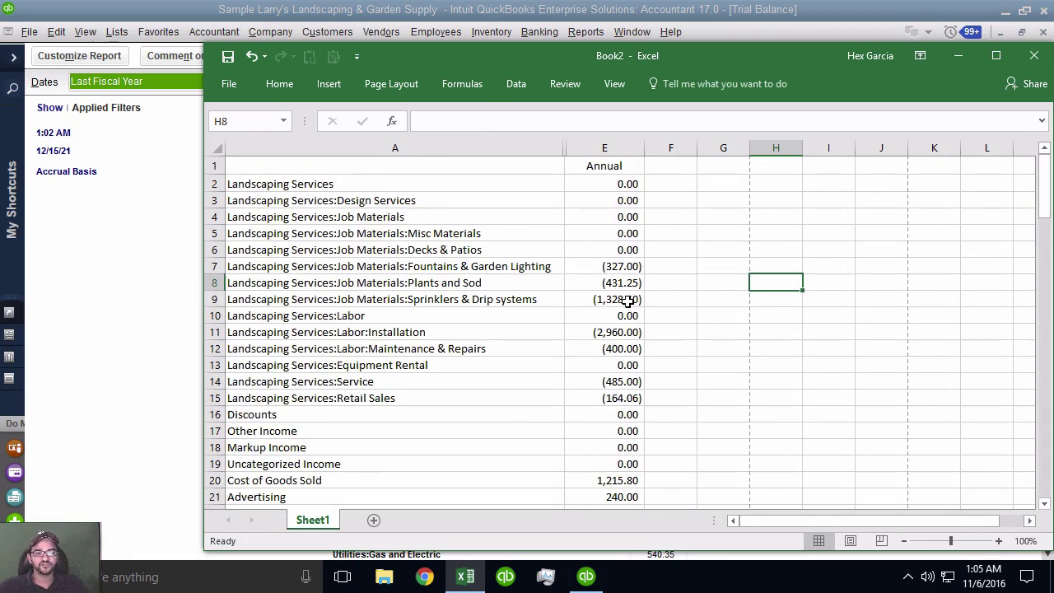
# Step: Enter =SUM(E1:E75) in E77 to total the Annual column
pyautogui.moveTo(1044, 191); pyautogui.dragTo(1048, 378)
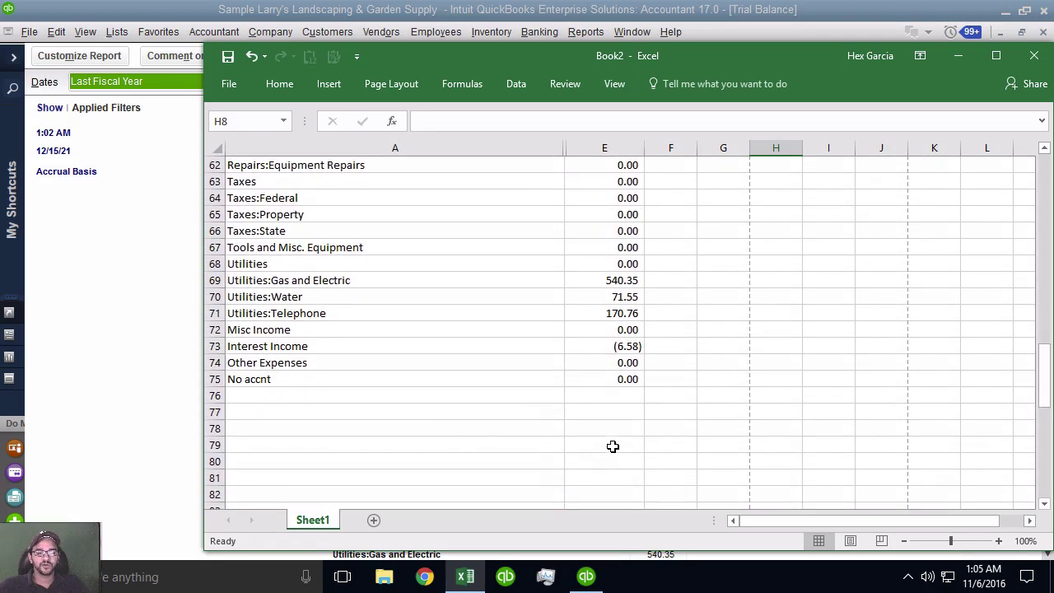
pyautogui.click(626, 416)
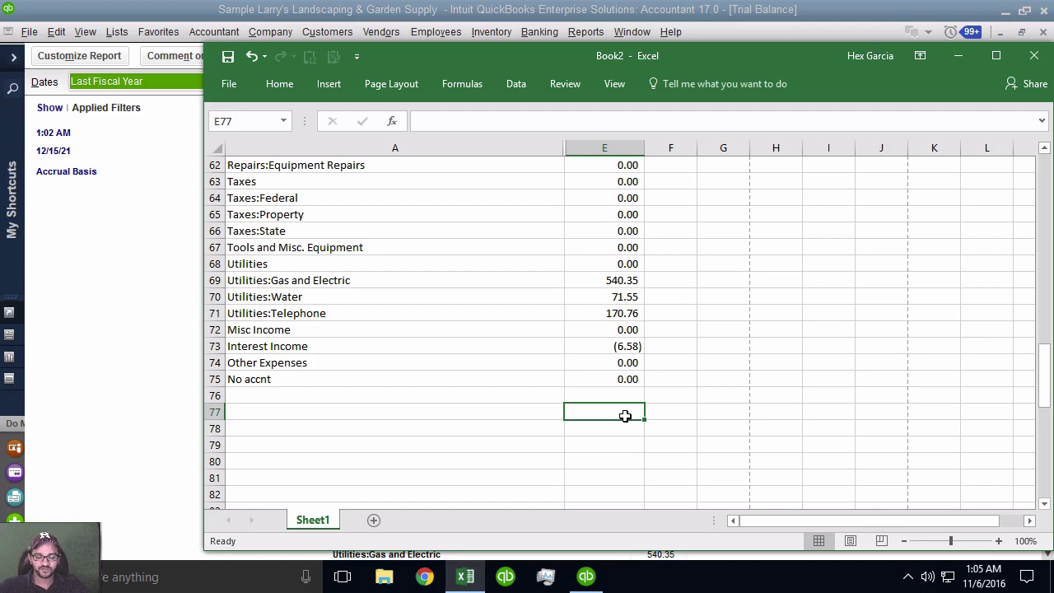
pyautogui.write('=sum(')
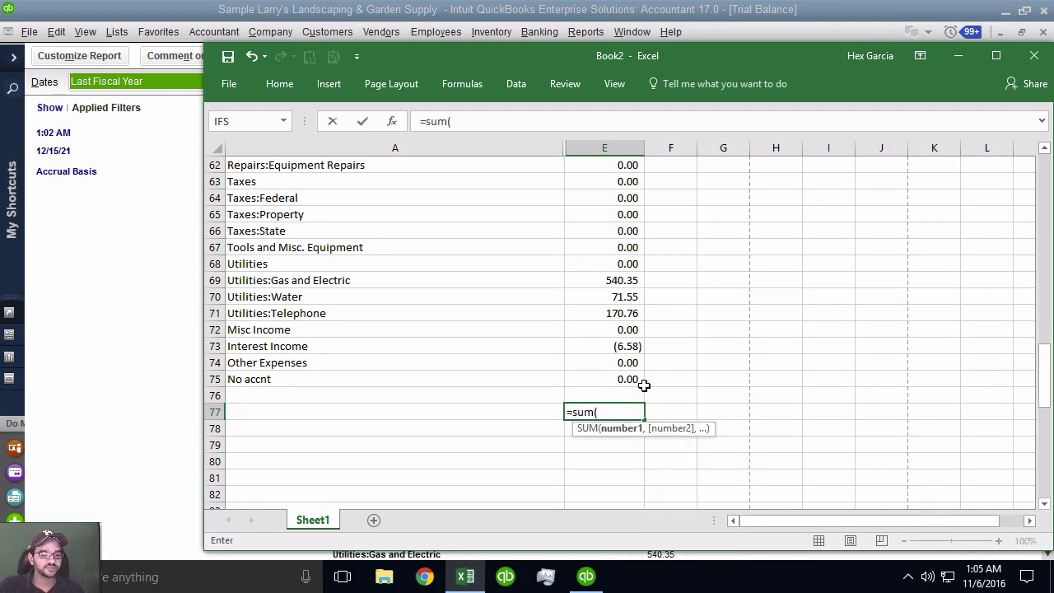
pyautogui.moveTo(644, 386); pyautogui.dragTo(583, 169)
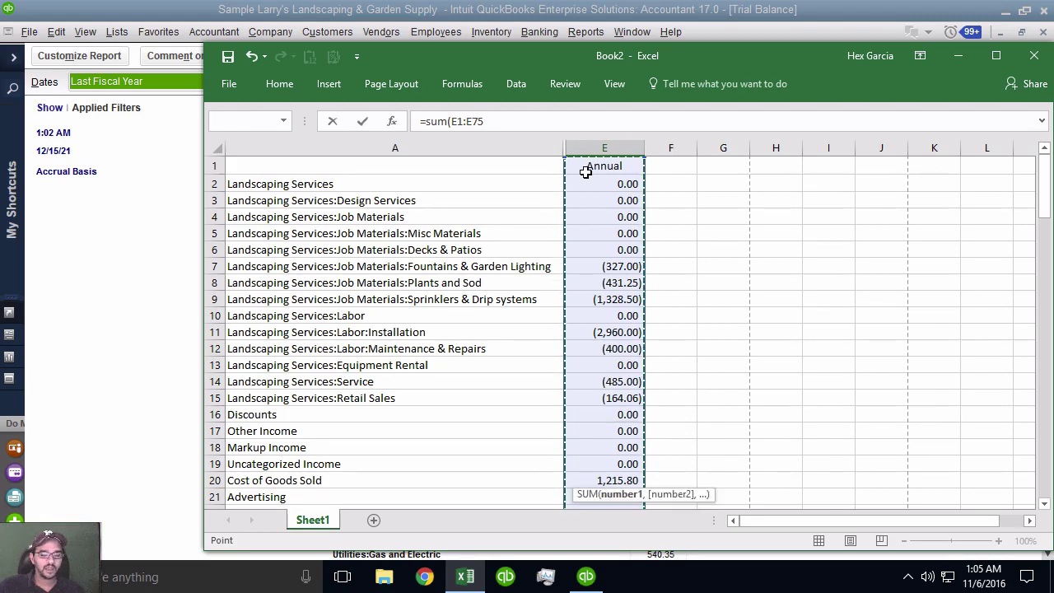
pyautogui.press('Return')
# Step: Change the E77 formula to =-SUM(E1:E75) so the total reads 939.77
pyautogui.click(614, 474)
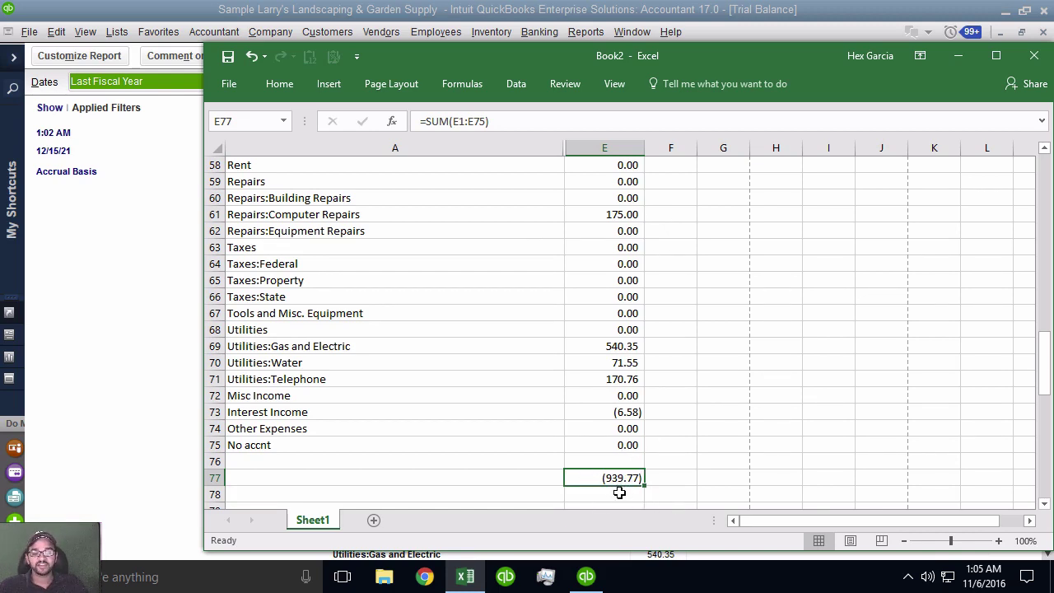
pyautogui.click(434, 122)
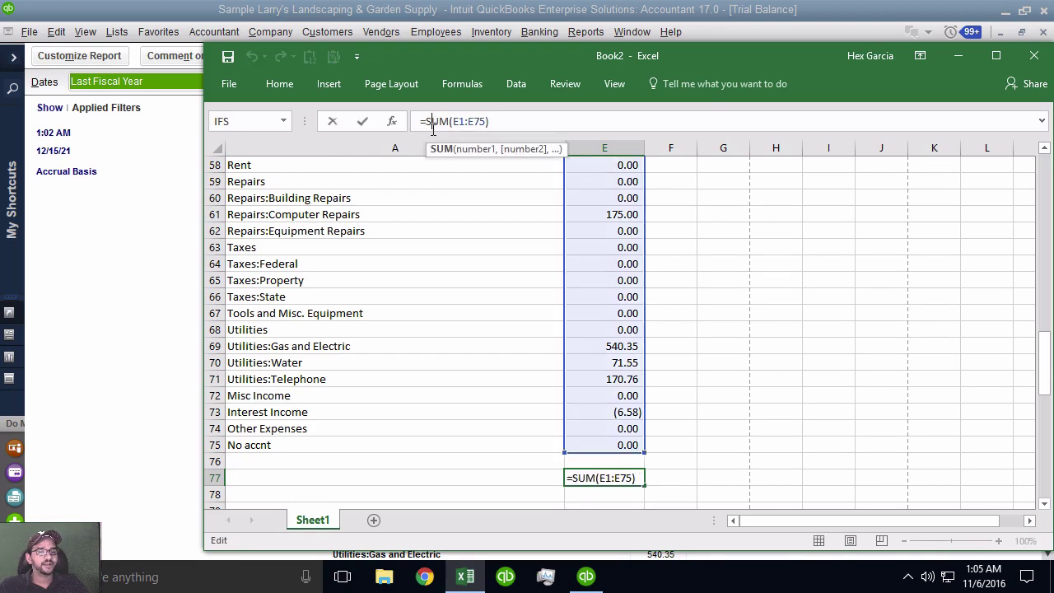
pyautogui.press('Return')
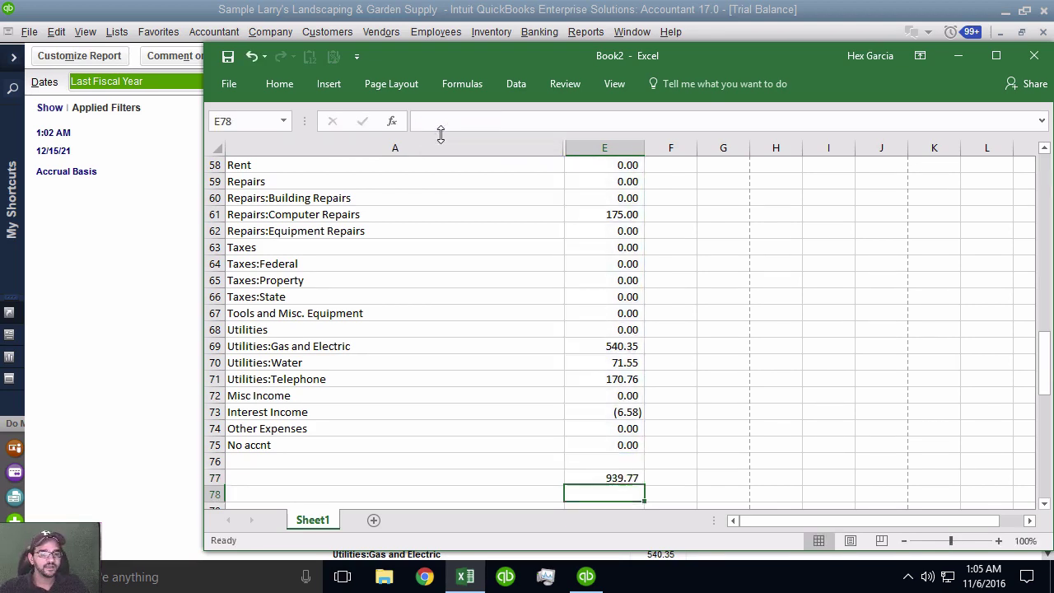
pyautogui.click(621, 478)
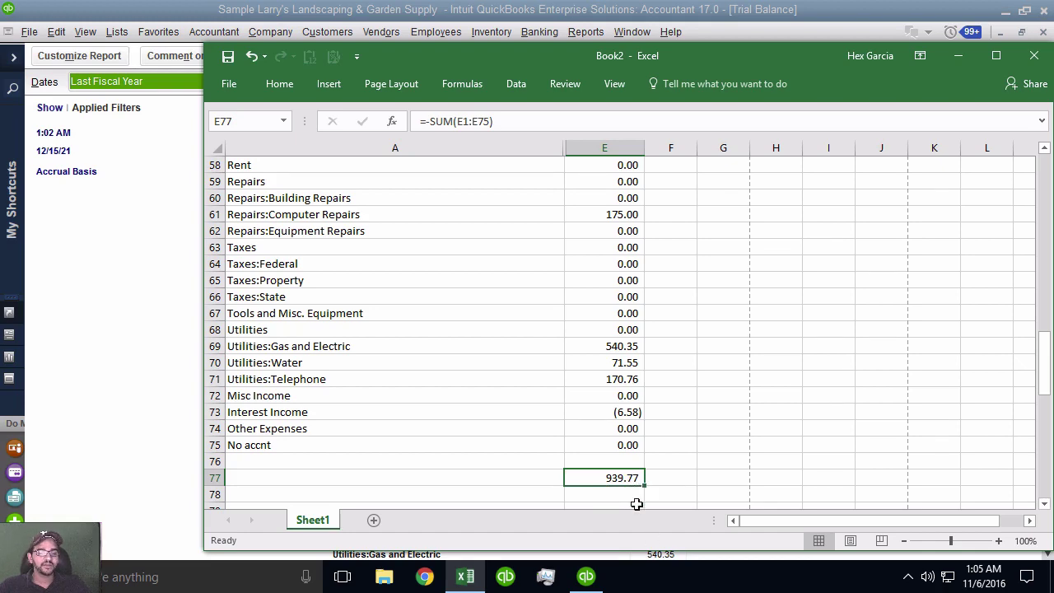
pyautogui.scroll(10, 626, 450)
# Step: Run a Profit & Loss Standard report for Last Fiscal Year 2020 and scroll down to Net Income 939.77
pyautogui.scroll(2, 626, 450)
pyautogui.click(121, 274)
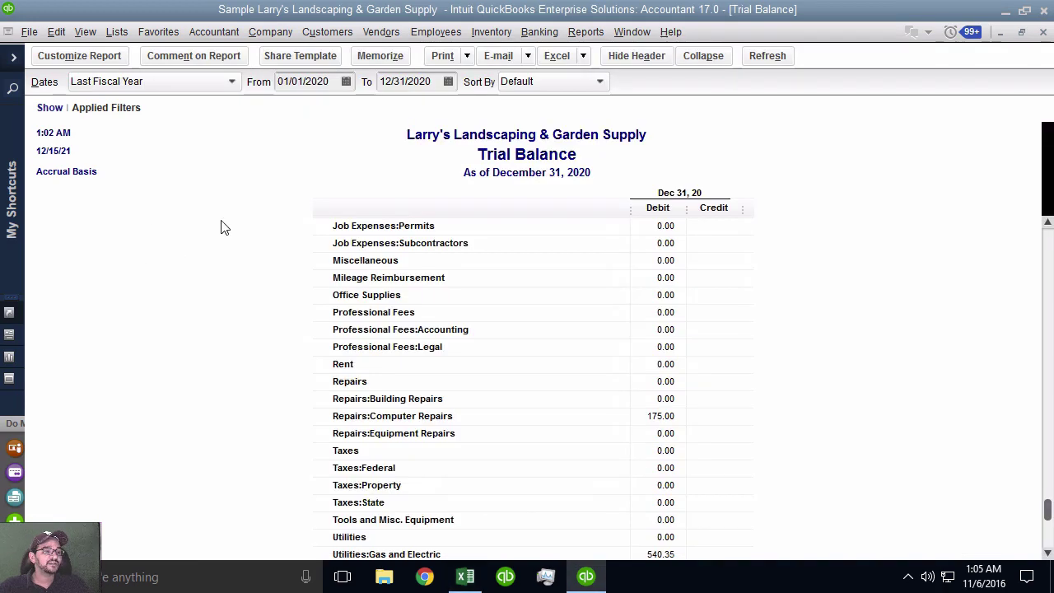
pyautogui.click(577, 37)
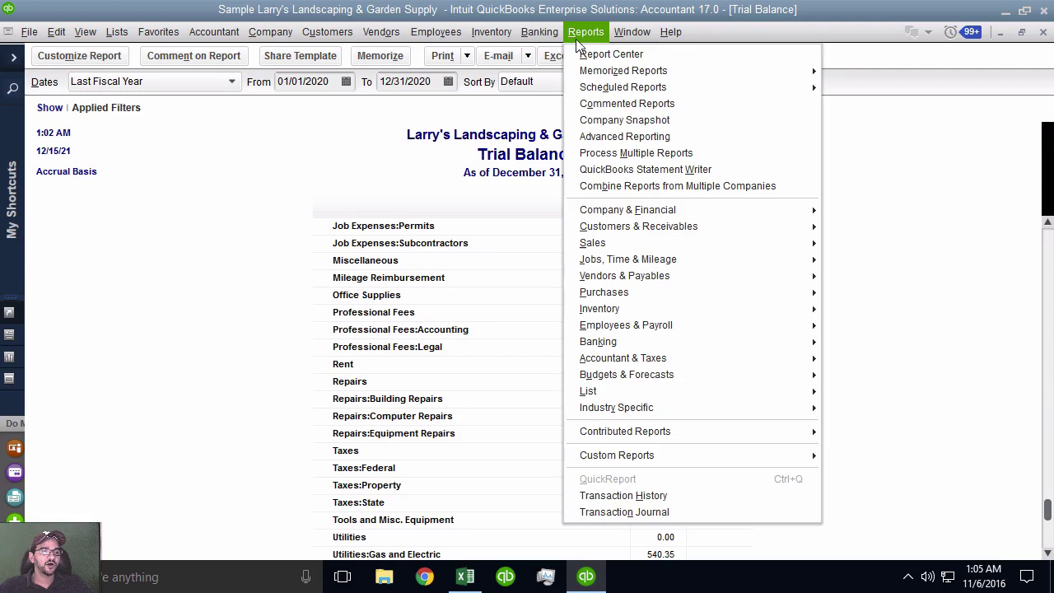
pyautogui.moveTo(642, 216)
pyautogui.click(869, 209)
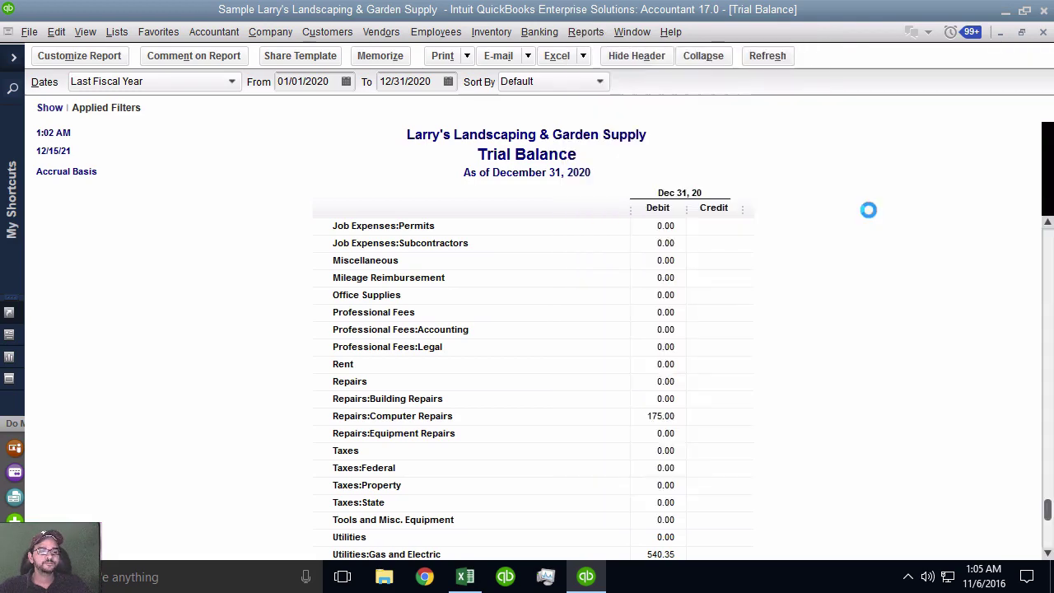
pyautogui.click(107, 82)
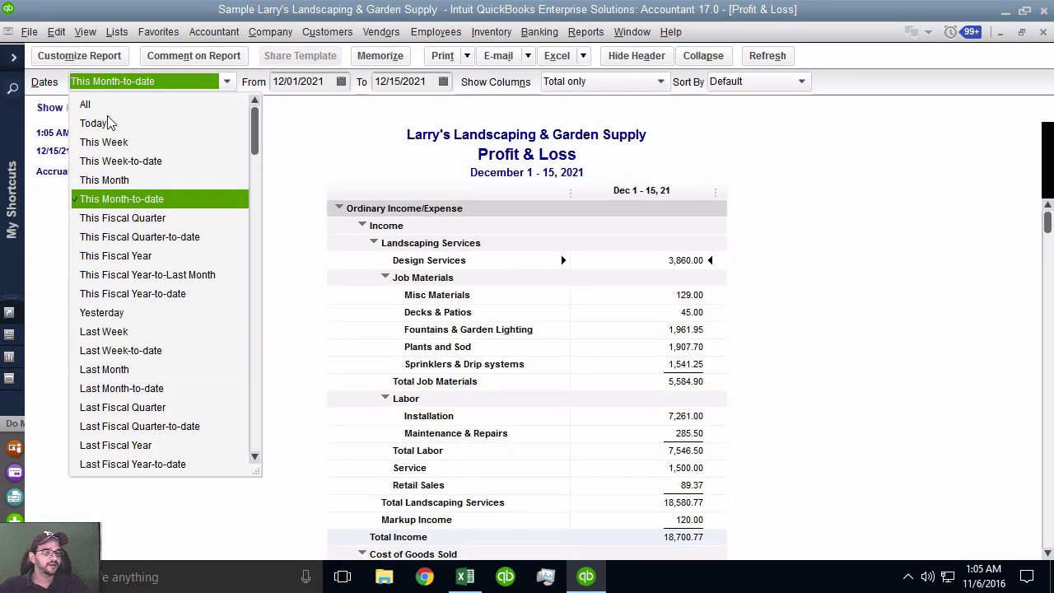
pyautogui.click(140, 447)
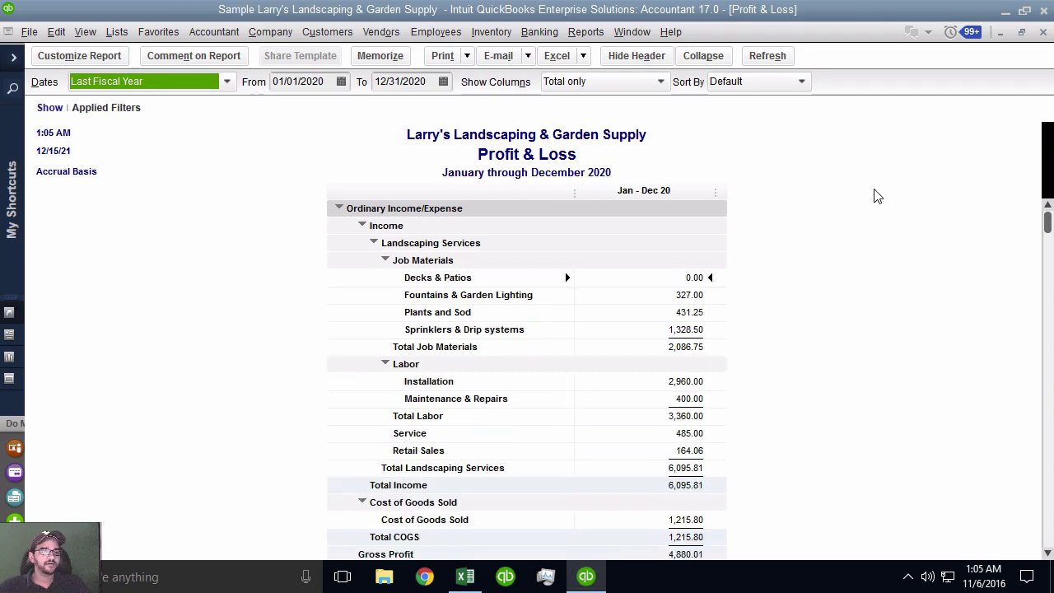
pyautogui.moveTo(1049, 231); pyautogui.dragTo(1051, 585)
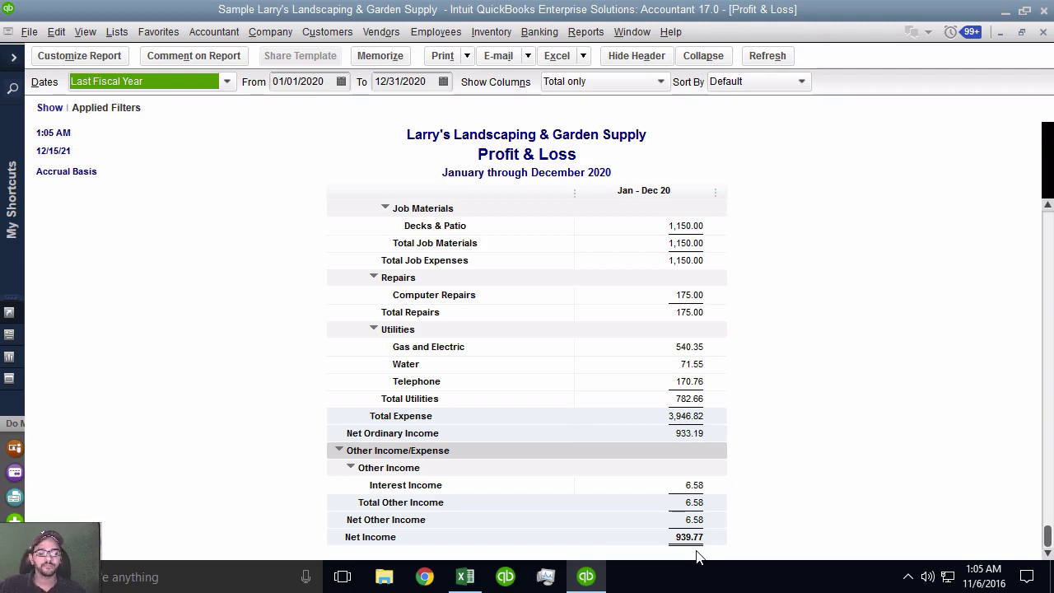
# Step: In Excel, enter Jan in F1 and Feb in G1, then fill the month headers across to Dec in Q1
pyautogui.click(466, 576)
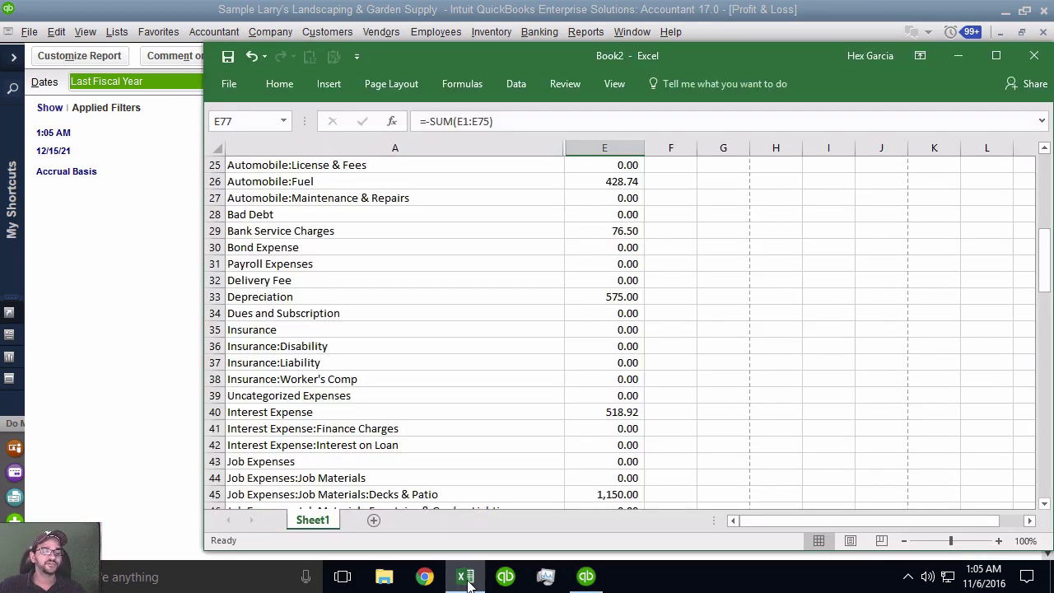
pyautogui.scroll(8, 797, 297)
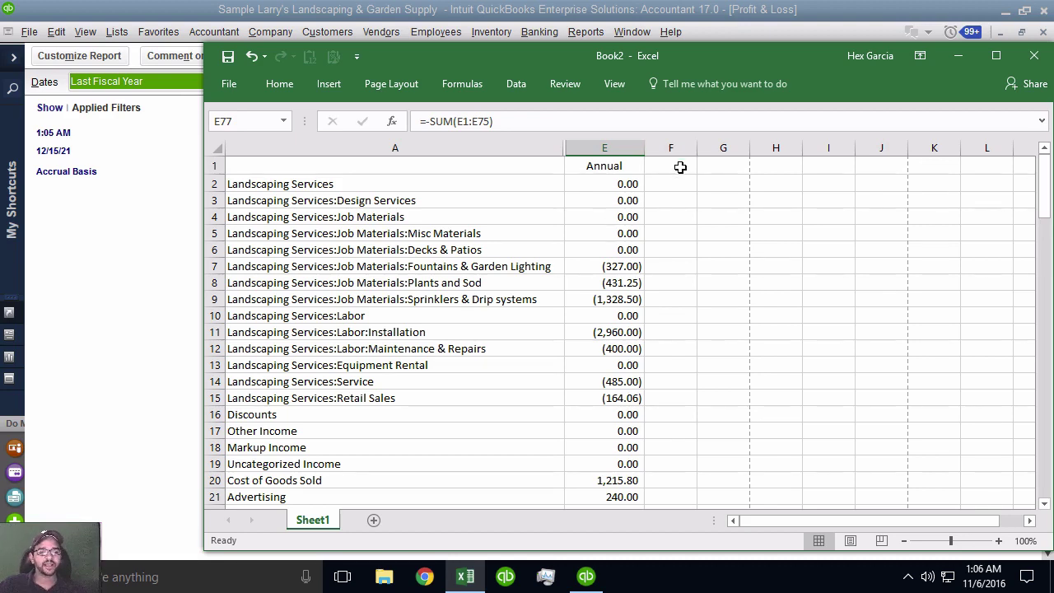
pyautogui.click(679, 166)
pyautogui.write('Jan')
pyautogui.press('Tab')
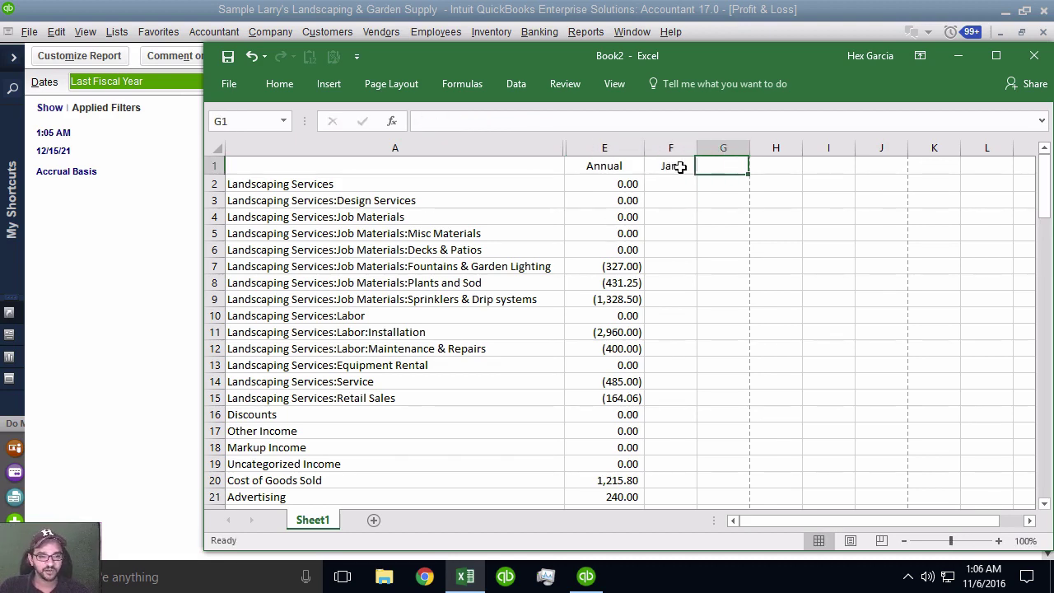
pyautogui.write('Feb')
pyautogui.press('Return')
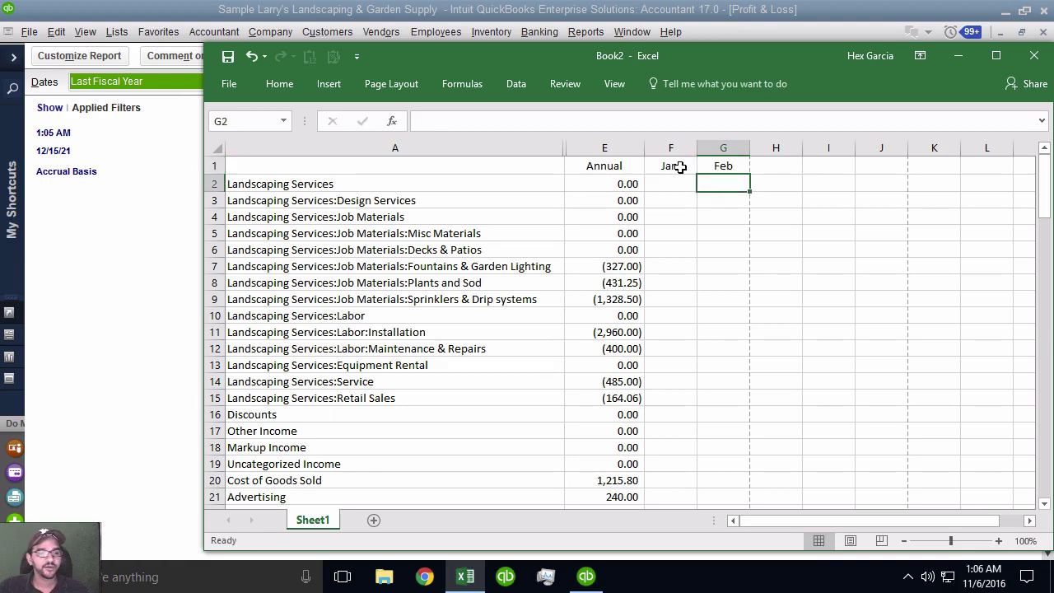
pyautogui.moveTo(679, 167); pyautogui.dragTo(747, 168)
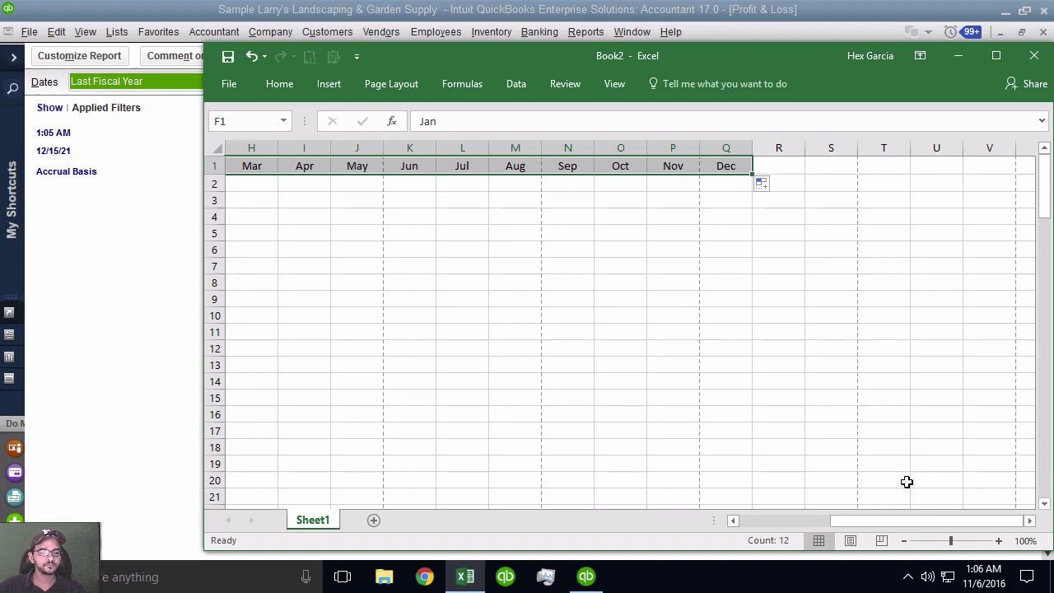
pyautogui.click(824, 522)
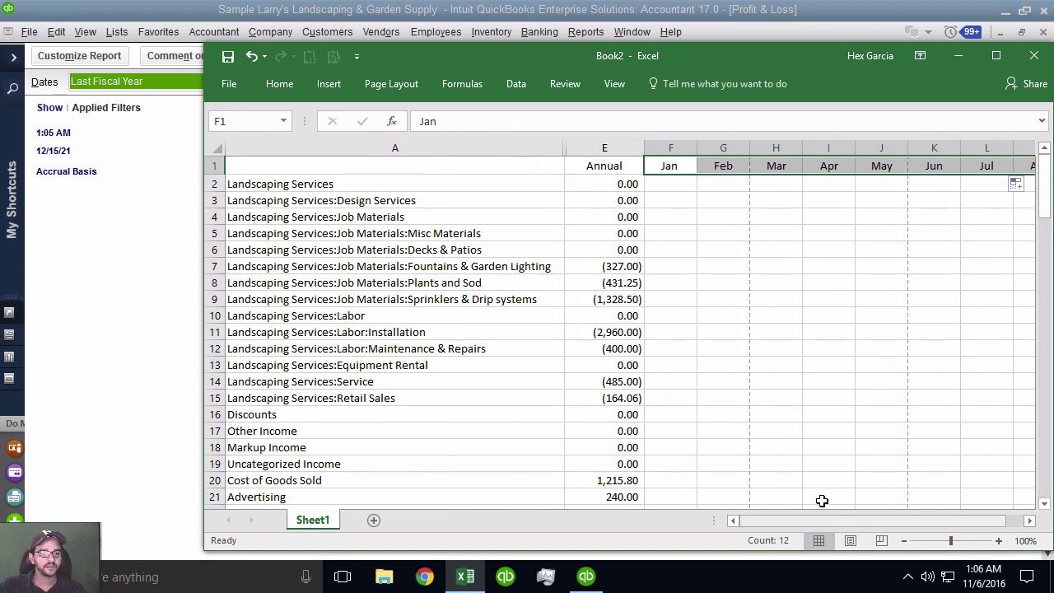
pyautogui.click(1030, 522)
pyautogui.click(1029, 522)
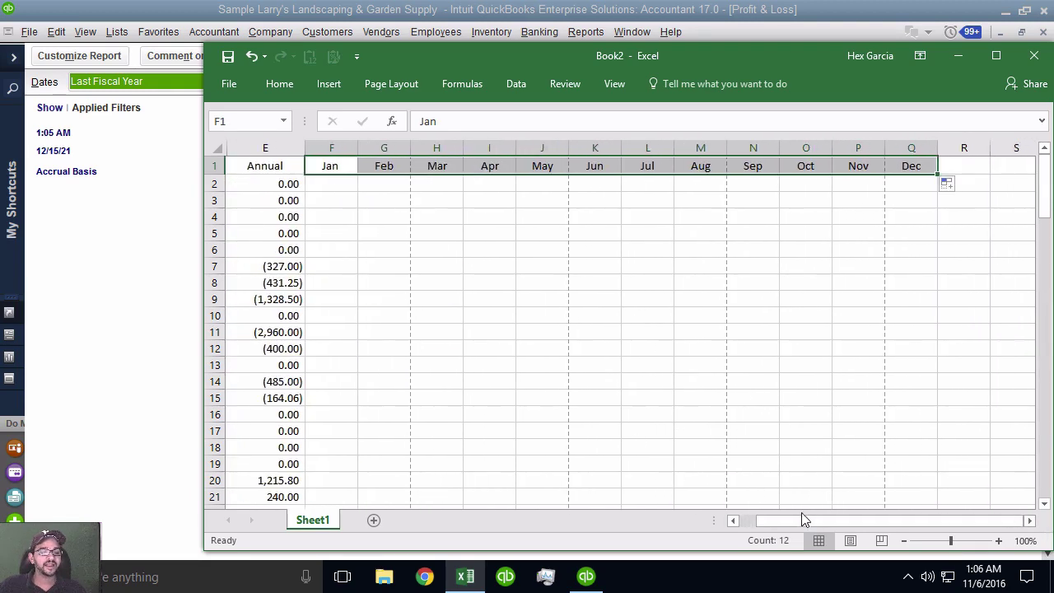
# Step: Enter =E2/12*1.2 in F2 as the first account's January amount
pyautogui.click(733, 520)
pyautogui.click(667, 193)
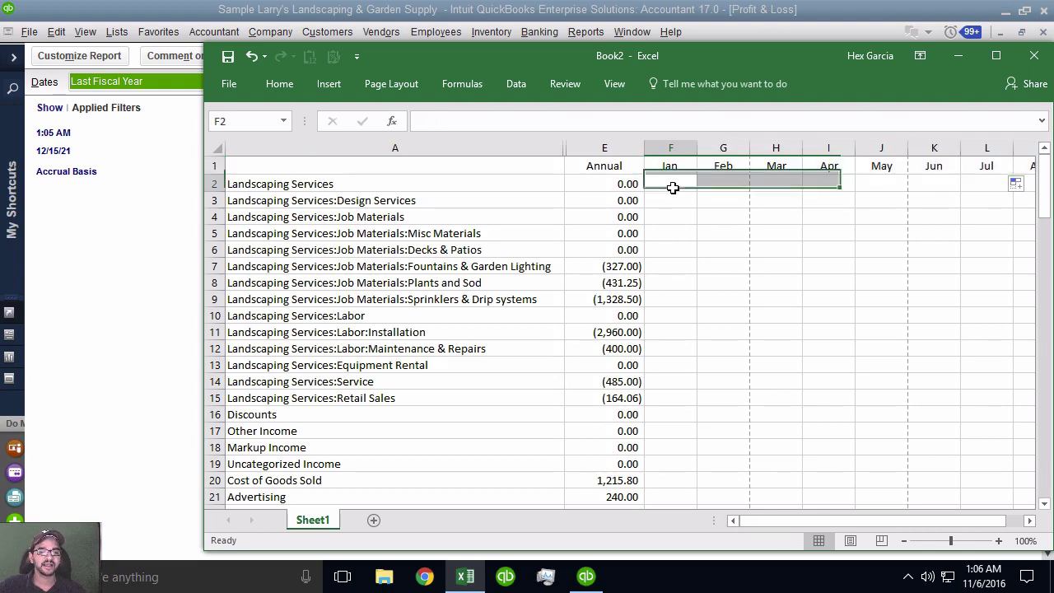
pyautogui.write('=')
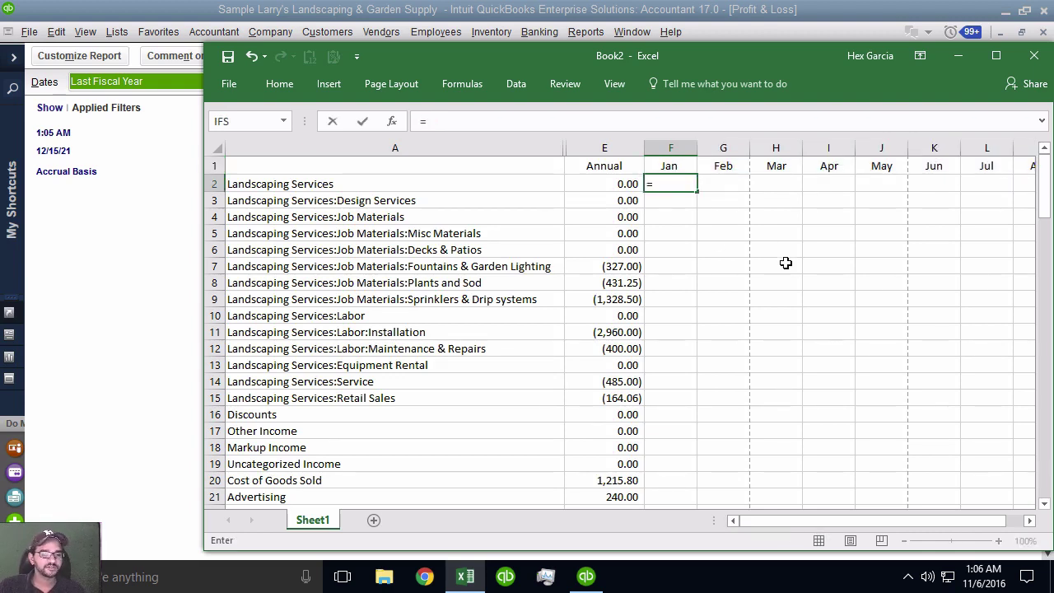
pyautogui.click(604, 182)
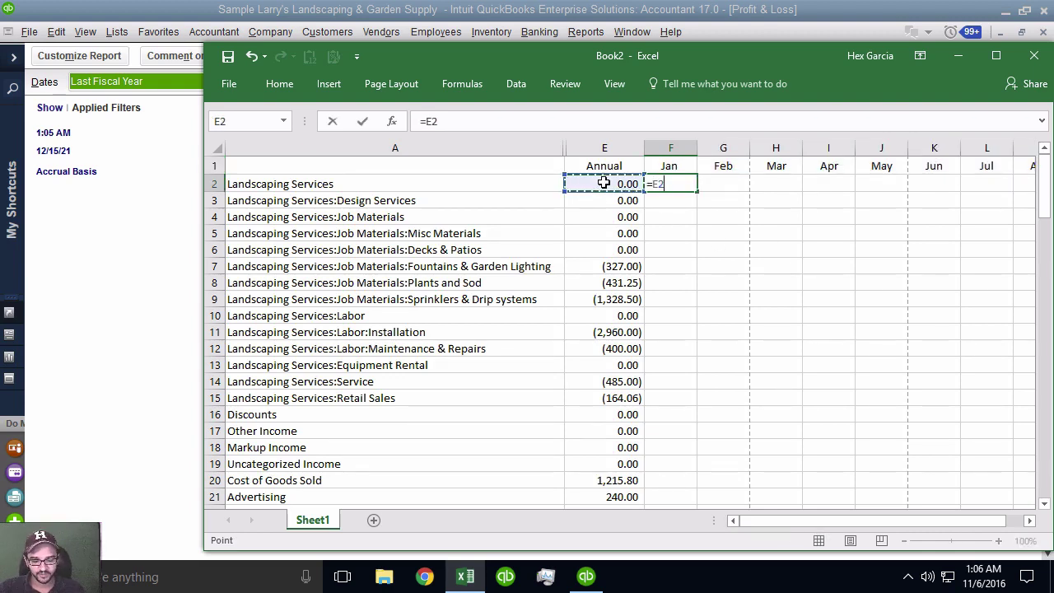
pyautogui.write('/12')
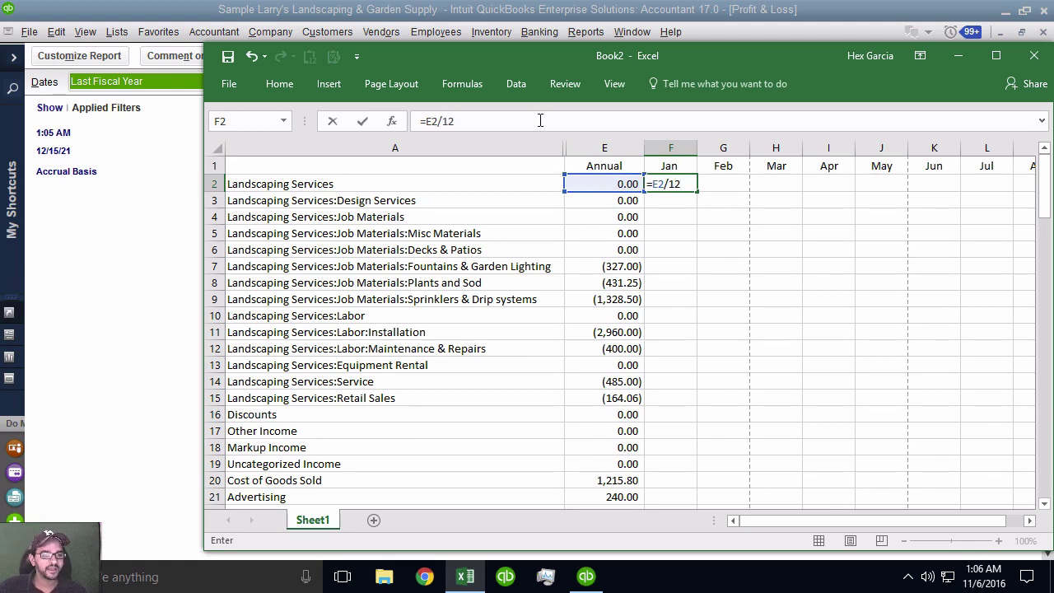
pyautogui.click(538, 121)
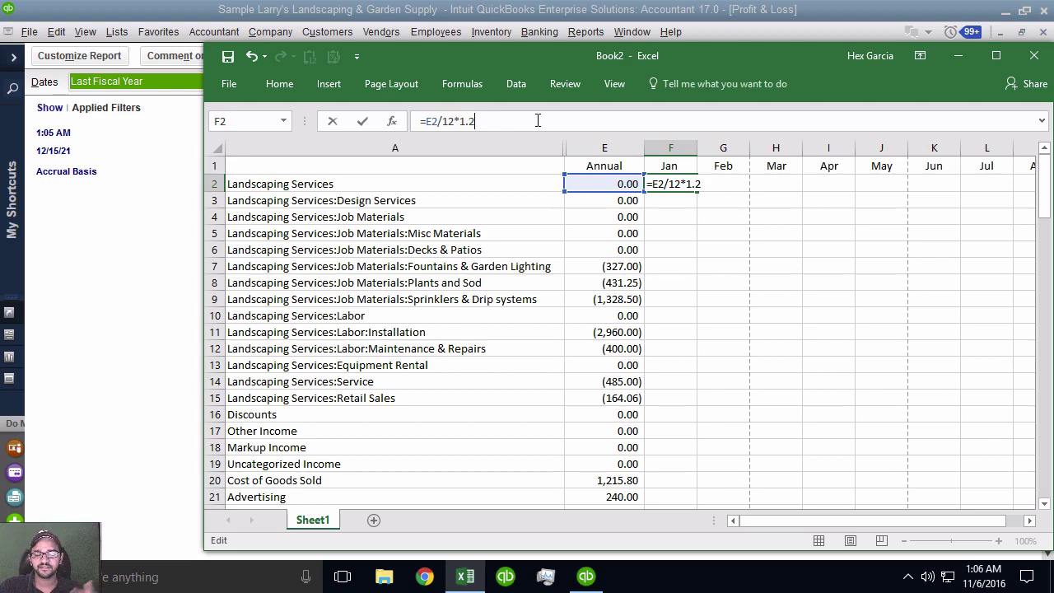
pyautogui.press('Return')
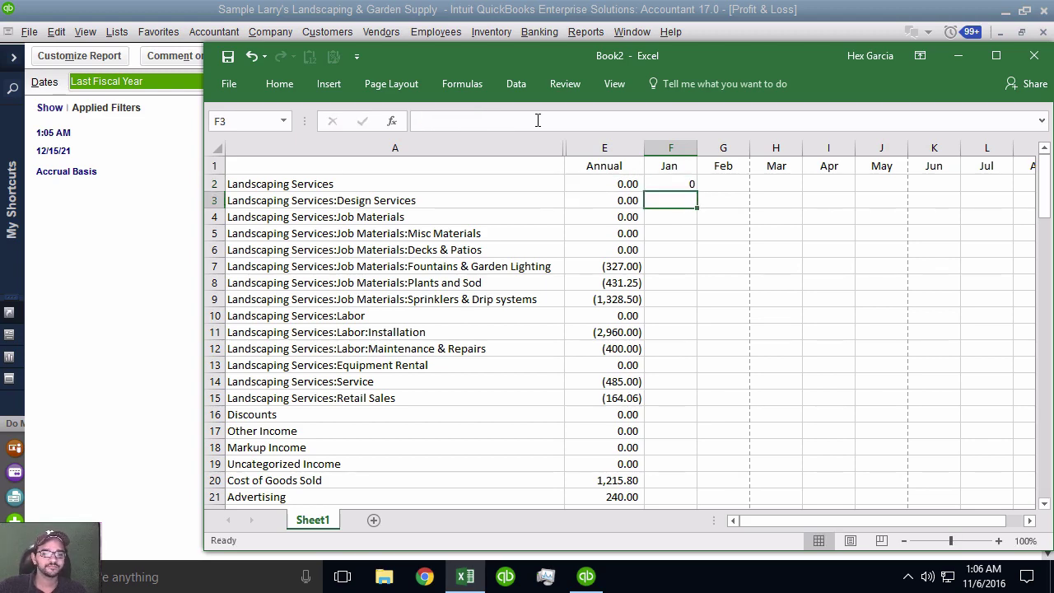
# Step: Copy the Jan formula down through row 75 and review its 1.2 growth factor, leaving it unchanged
pyautogui.click(674, 184)
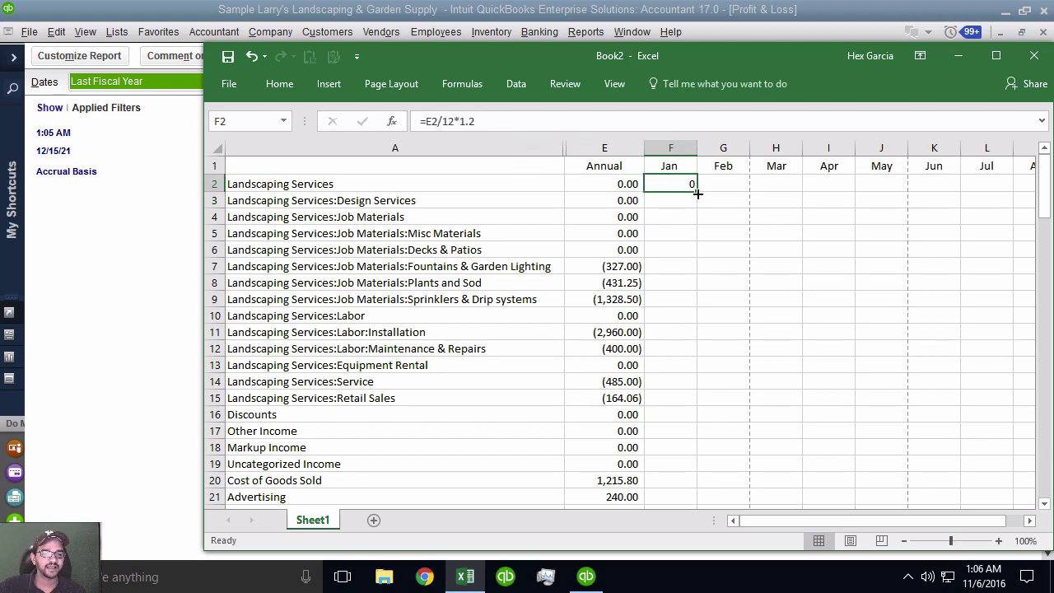
pyautogui.moveTo(698, 194); pyautogui.dragTo(701, 399)
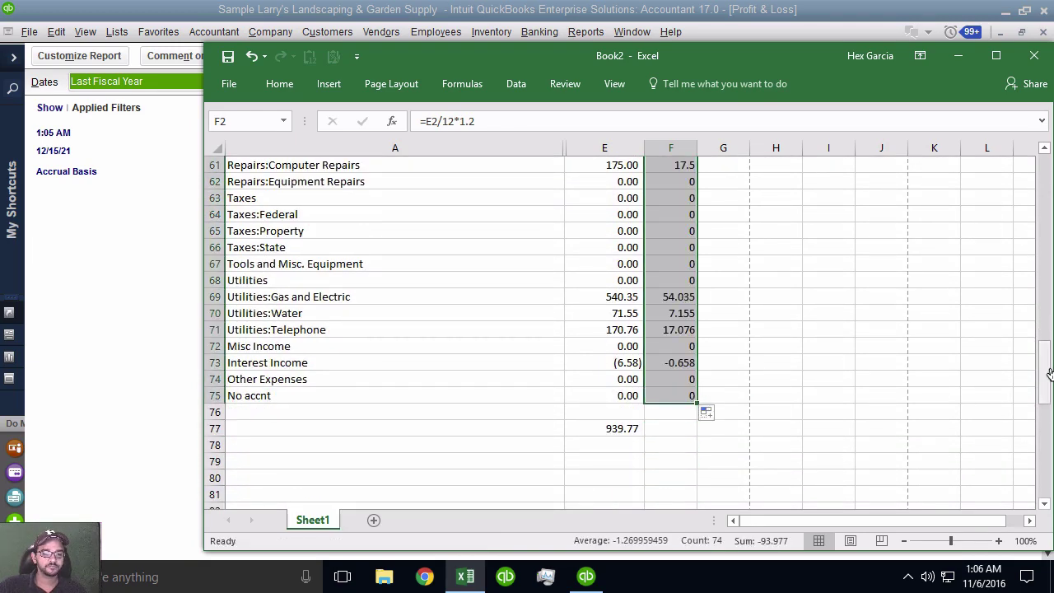
pyautogui.moveTo(1049, 374); pyautogui.dragTo(1044, 186)
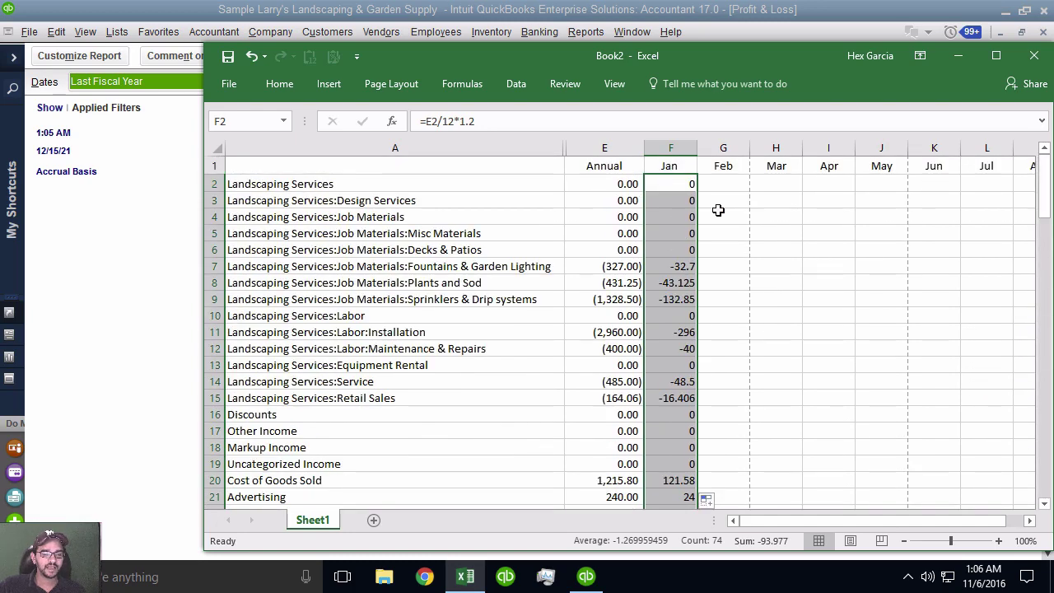
pyautogui.scroll(-16, 679, 330)
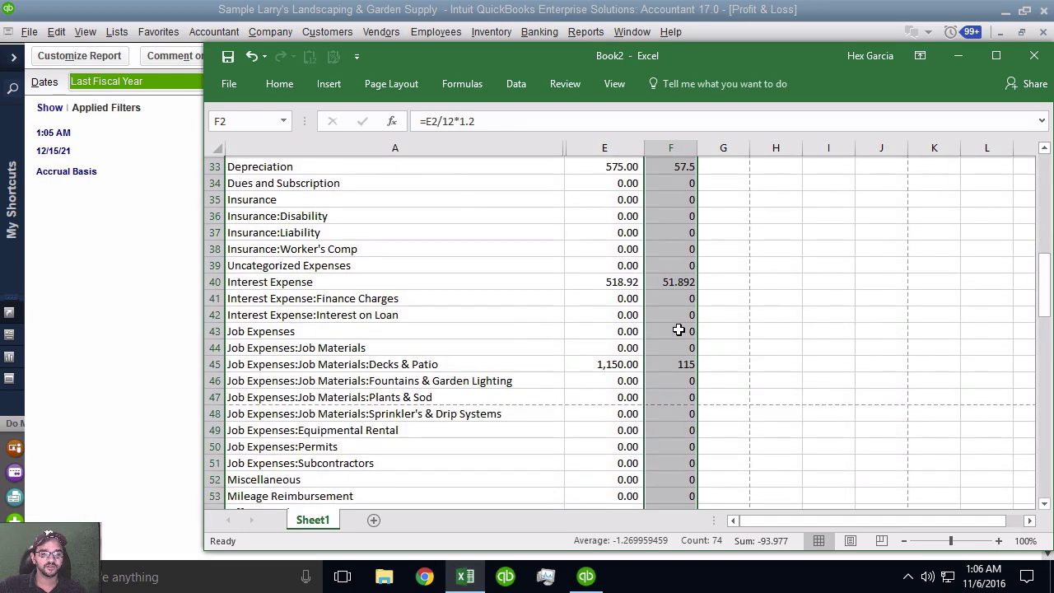
pyautogui.scroll(-5, 680, 329)
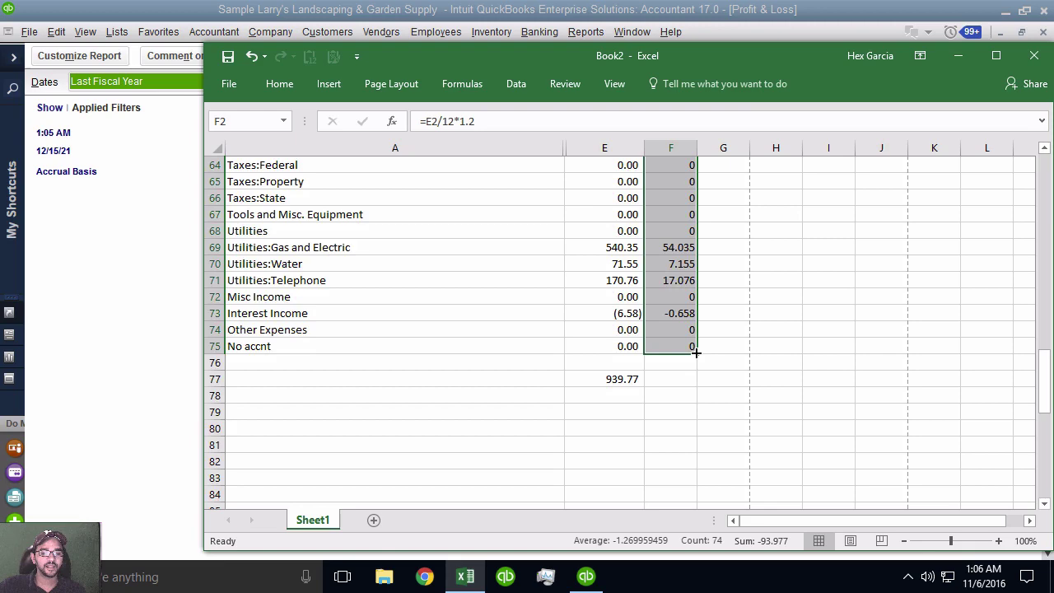
pyautogui.moveTo(696, 353); pyautogui.dragTo(696, 352)
pyautogui.moveTo(461, 122); pyautogui.dragTo(504, 122)
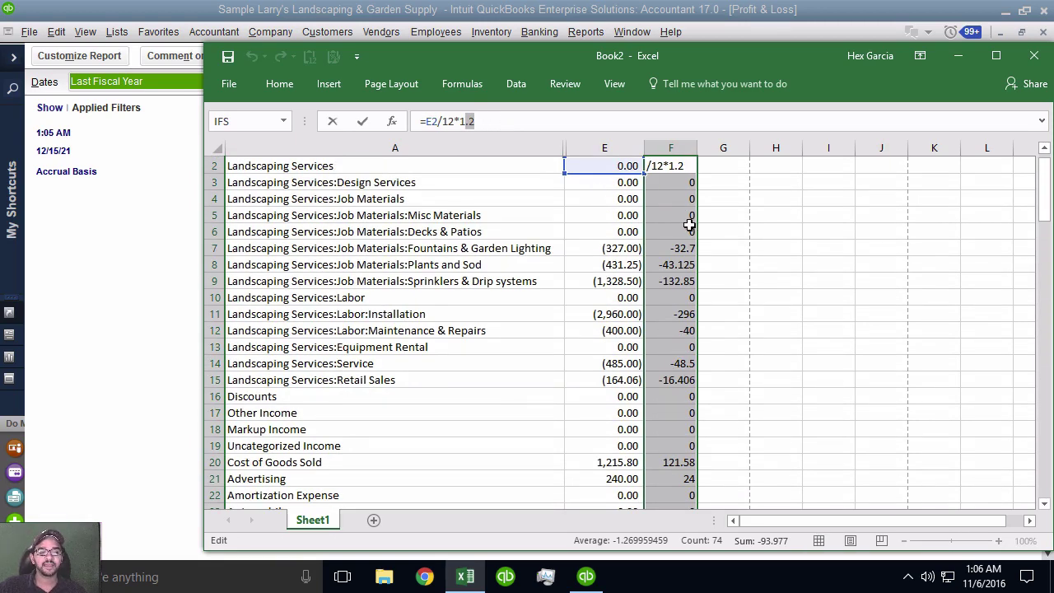
pyautogui.moveTo(1044, 210); pyautogui.dragTo(1041, 177)
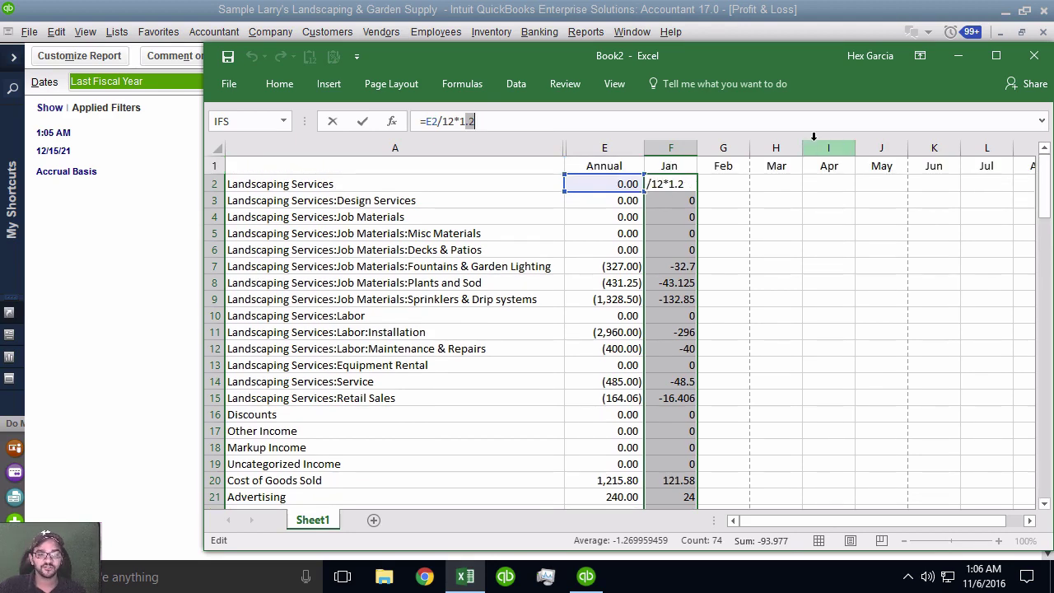
pyautogui.click(494, 121)
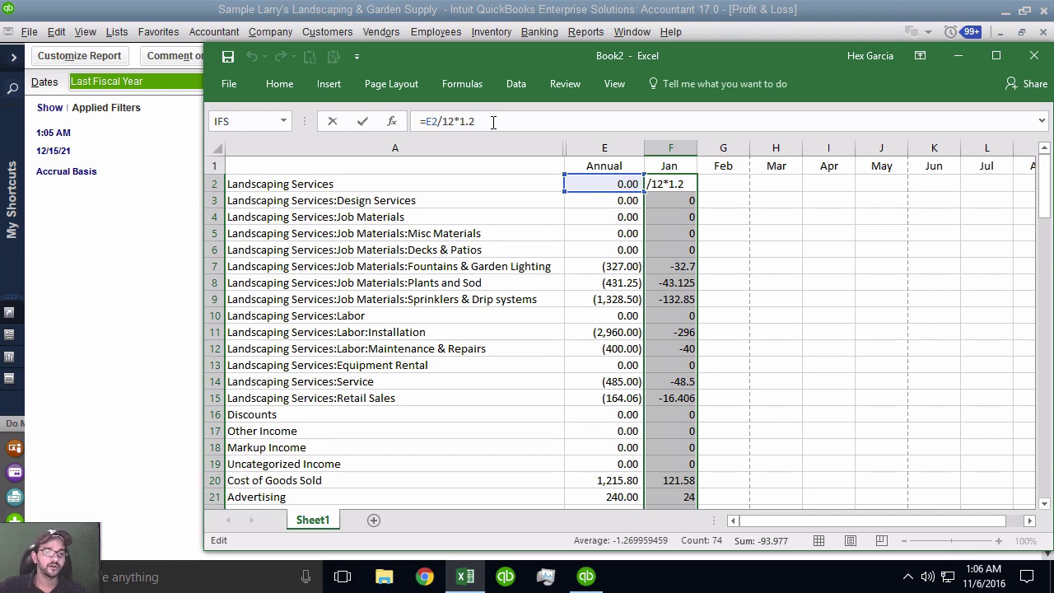
pyautogui.hotkey('ctrl', 'Return')
# Step: Enter =F2*1.01 in G2 and copy it down through row 75
pyautogui.click(731, 180)
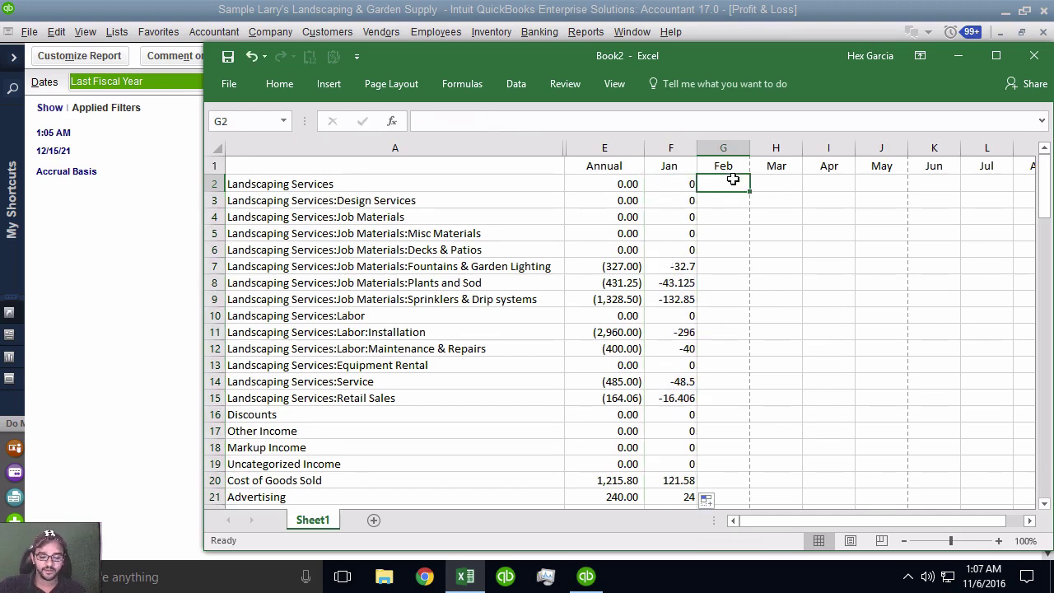
pyautogui.write('=')
pyautogui.click(685, 183)
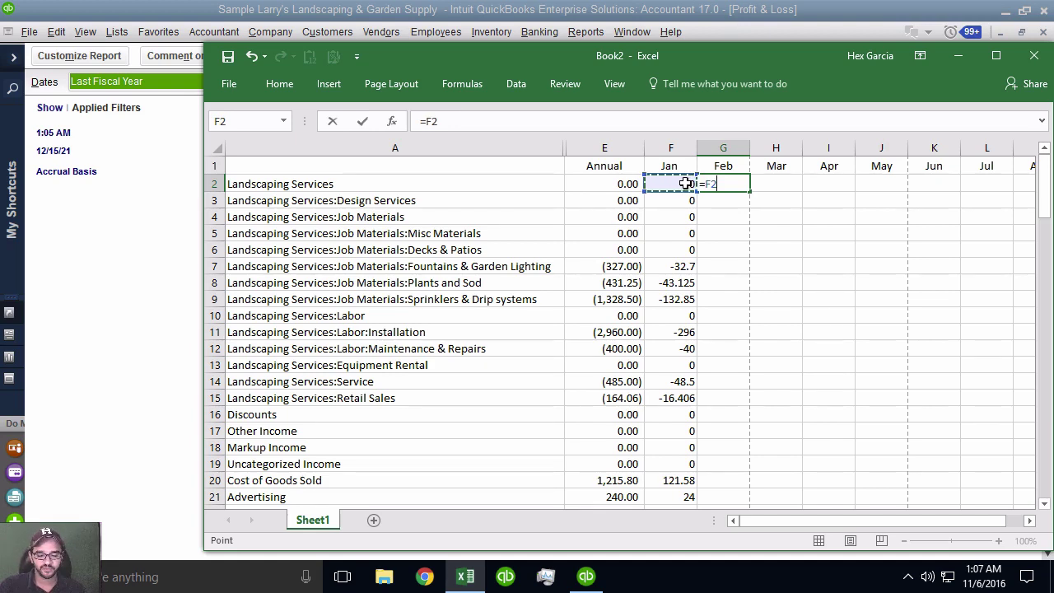
pyautogui.write('*')
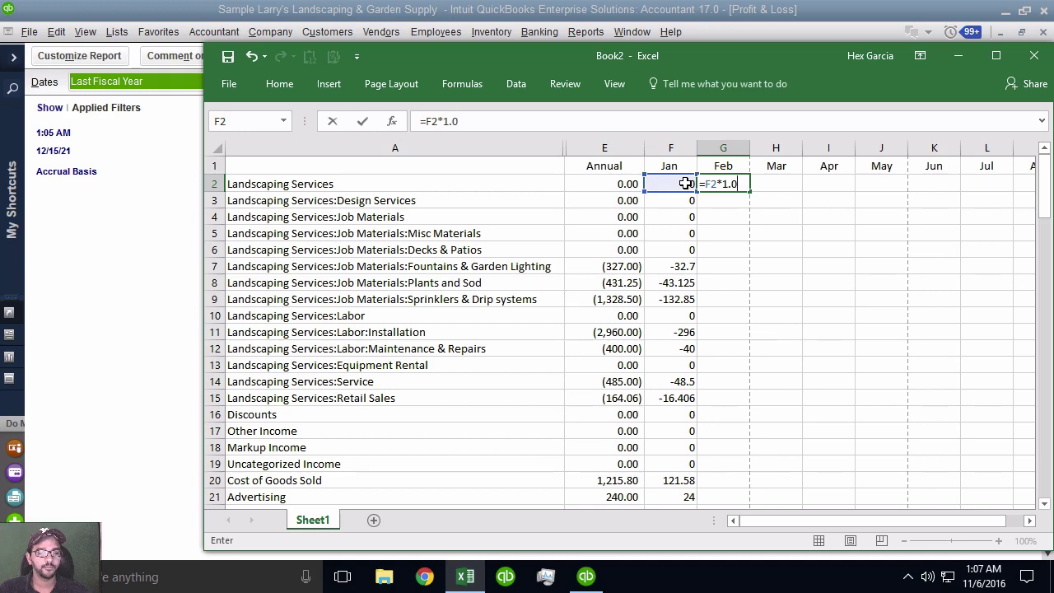
pyautogui.write('1.01\\')
pyautogui.press('Return')
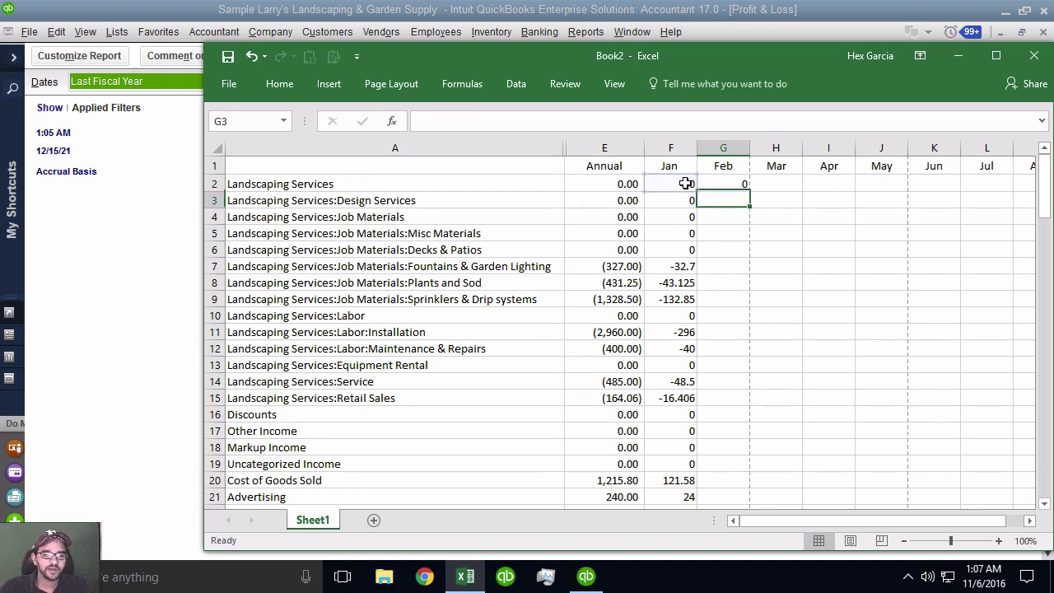
pyautogui.click(720, 183)
pyautogui.moveTo(750, 187); pyautogui.dragTo(725, 486)
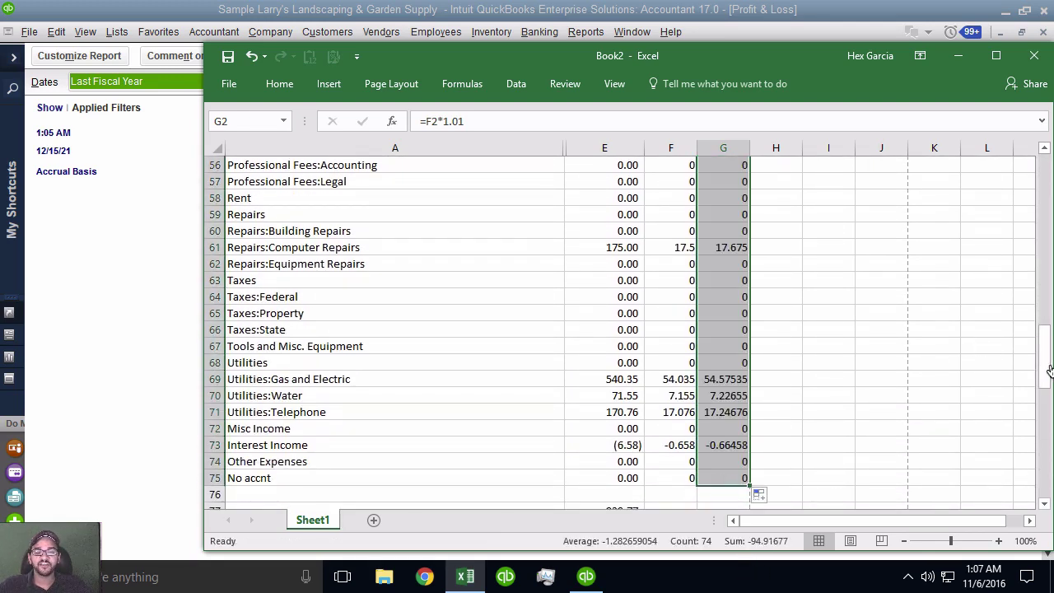
# Step: Fill the monthly formulas across to column Q and spot-check the May, Sep, Nov and Dec formulas
pyautogui.moveTo(1046, 371); pyautogui.dragTo(1045, 185)
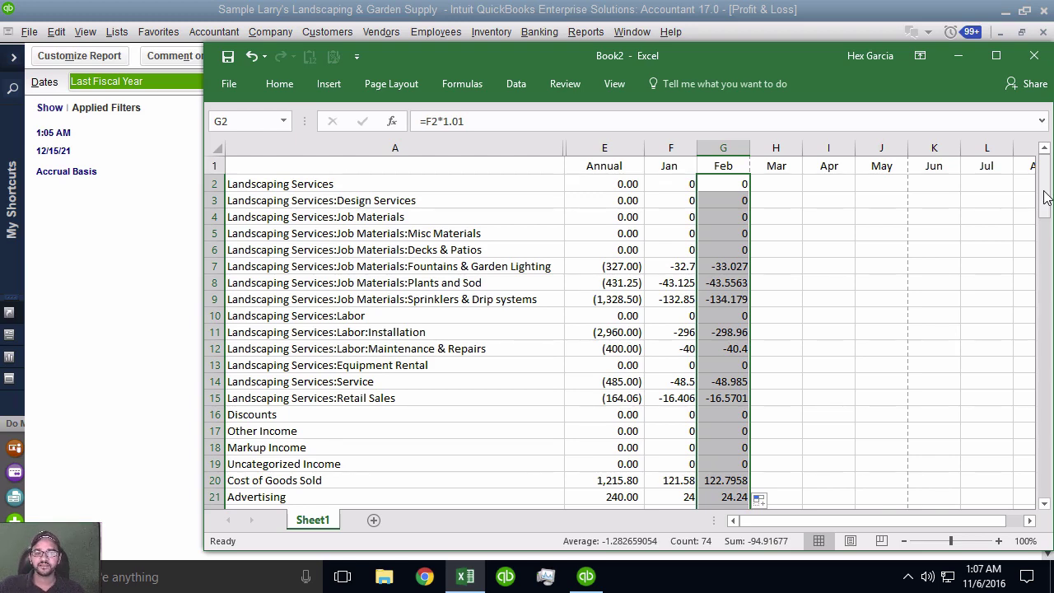
pyautogui.moveTo(1046, 196); pyautogui.dragTo(1044, 371)
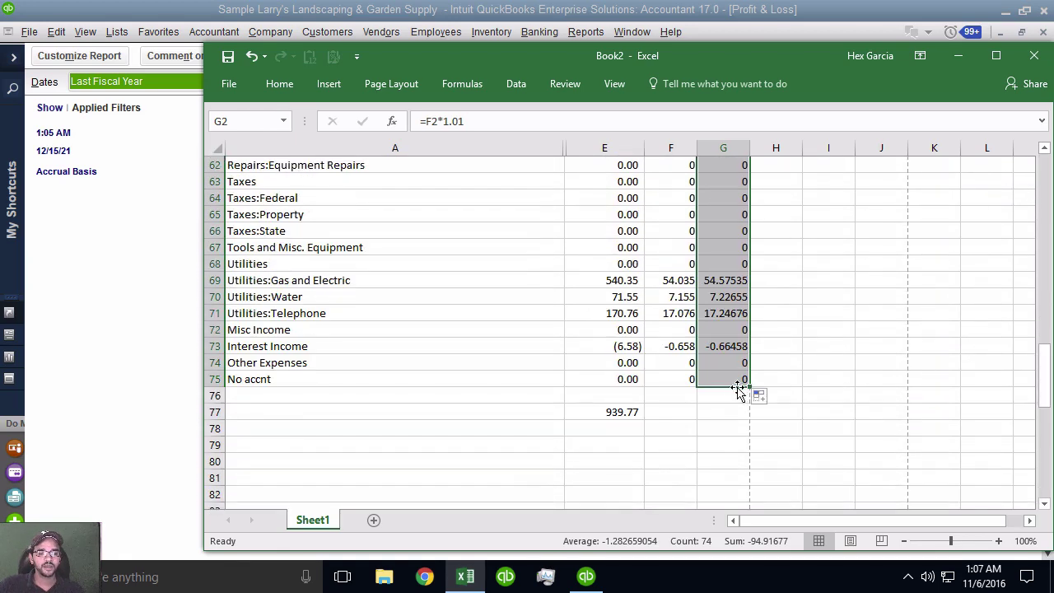
pyautogui.moveTo(749, 385); pyautogui.dragTo(836, 376)
pyautogui.moveTo(1044, 374)
pyautogui.mouseDown()
pyautogui.moveTo(1046, 266)
pyautogui.moveTo(1045, 358)
pyautogui.mouseUp()
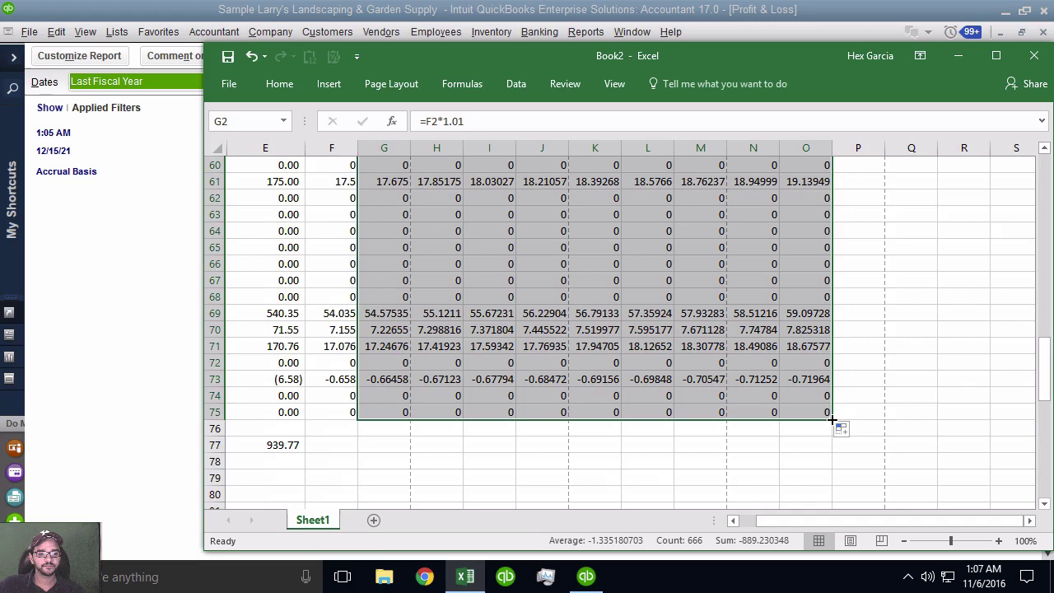
pyautogui.moveTo(832, 420); pyautogui.dragTo(939, 423)
pyautogui.moveTo(1044, 375); pyautogui.dragTo(1044, 263)
pyautogui.click(542, 332)
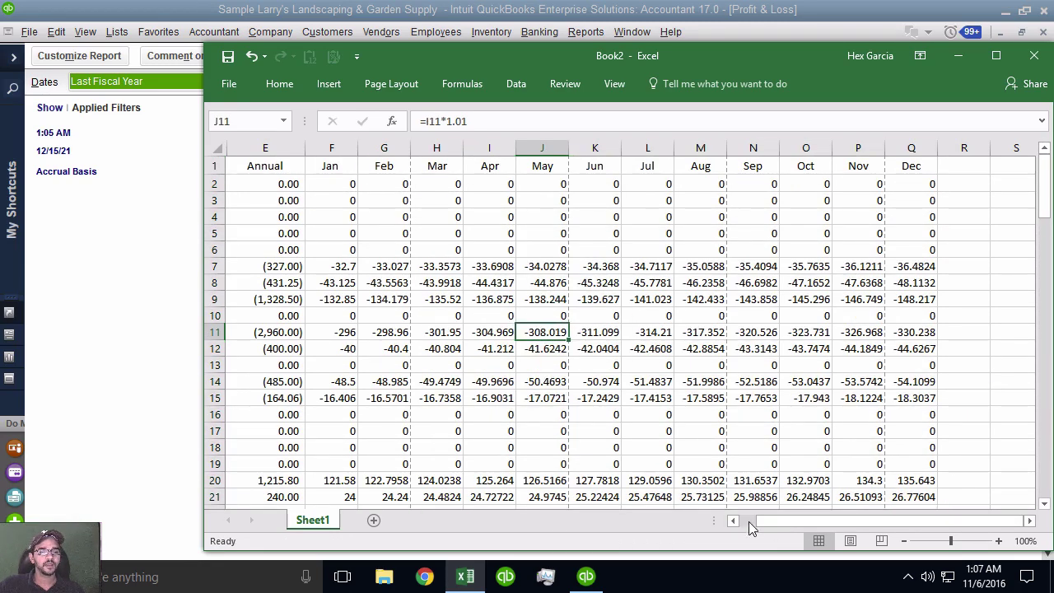
pyautogui.moveTo(749, 527); pyautogui.dragTo(740, 527)
pyautogui.moveTo(684, 266); pyautogui.dragTo(885, 274)
pyautogui.click(750, 268)
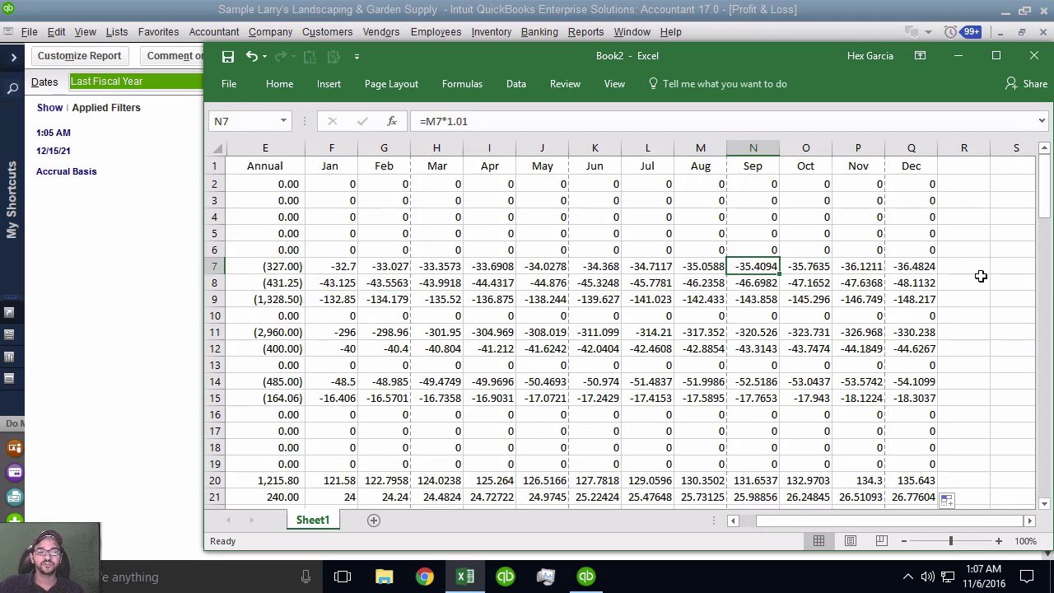
pyautogui.press('Right')
pyautogui.press('Right')
pyautogui.press('Right')
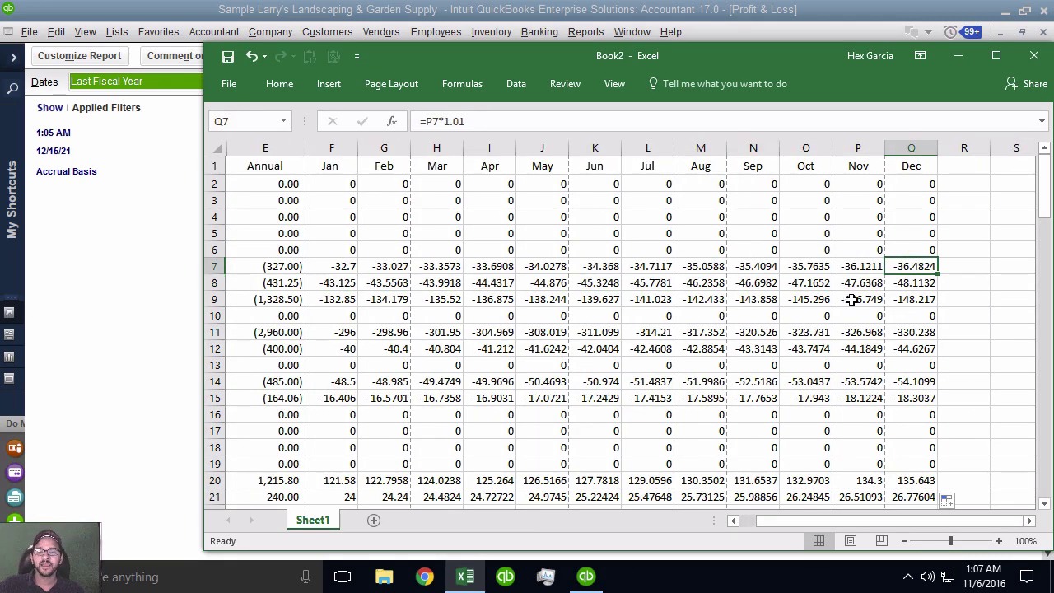
pyautogui.press('Left')
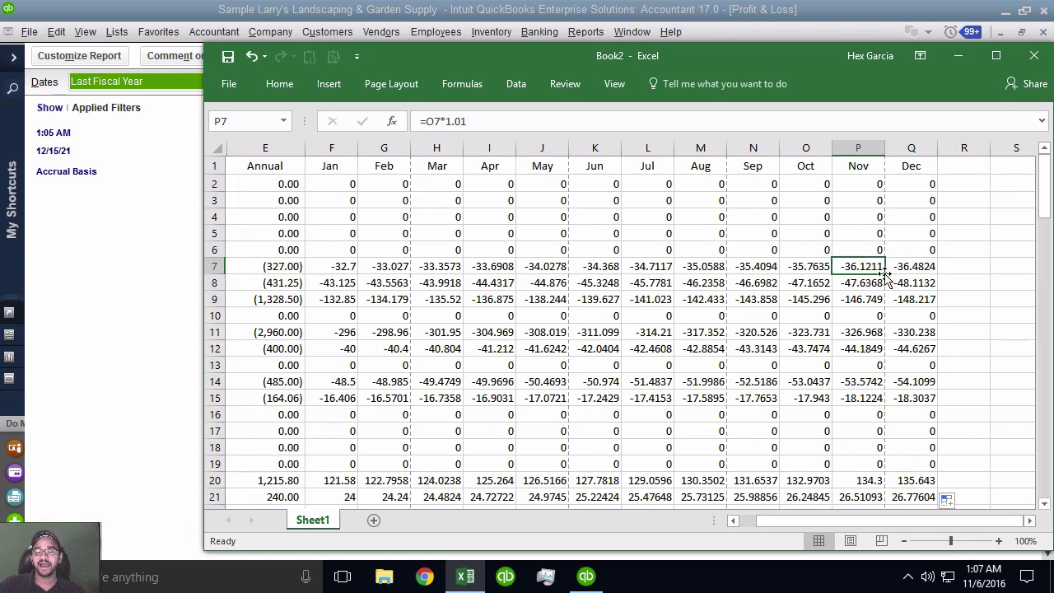
# Step: Change F2 to =ROUND(E2/12*1.2,2) and select the Jan column down to the last account
pyautogui.click(740, 520)
pyautogui.click(683, 181)
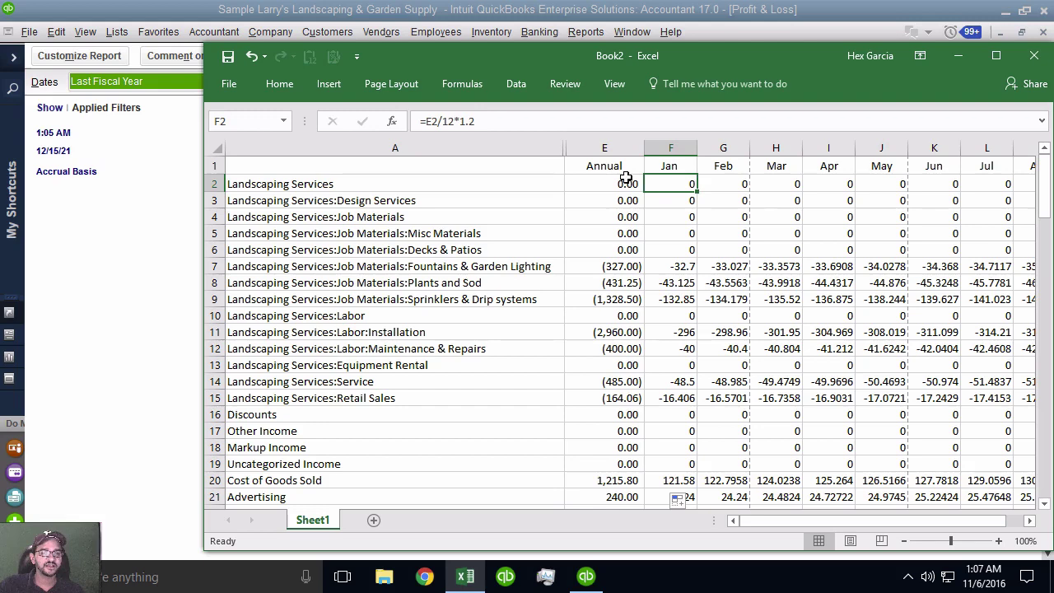
pyautogui.click(428, 121)
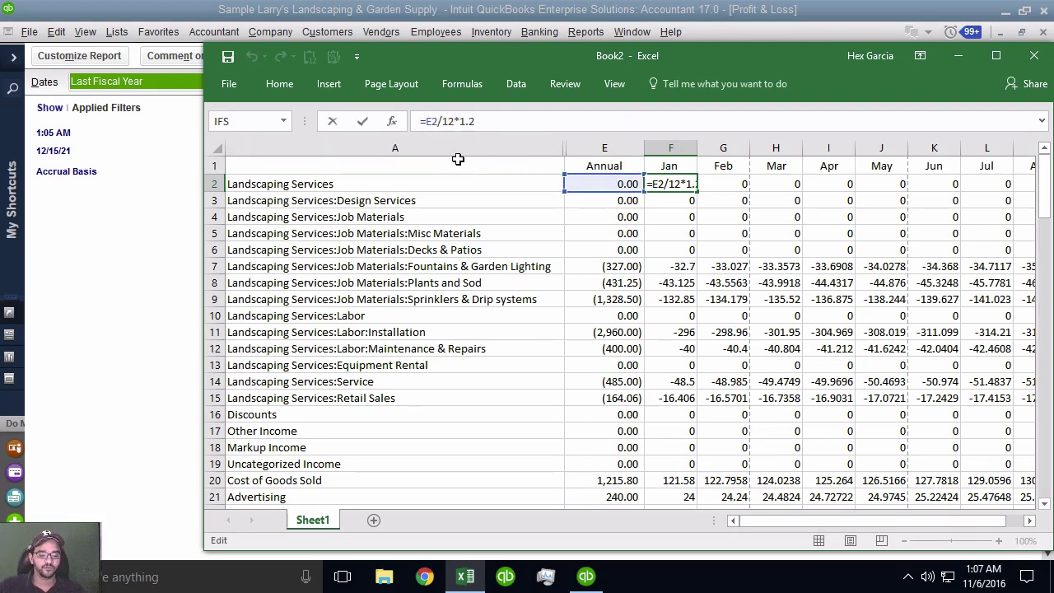
pyautogui.write('roun(')
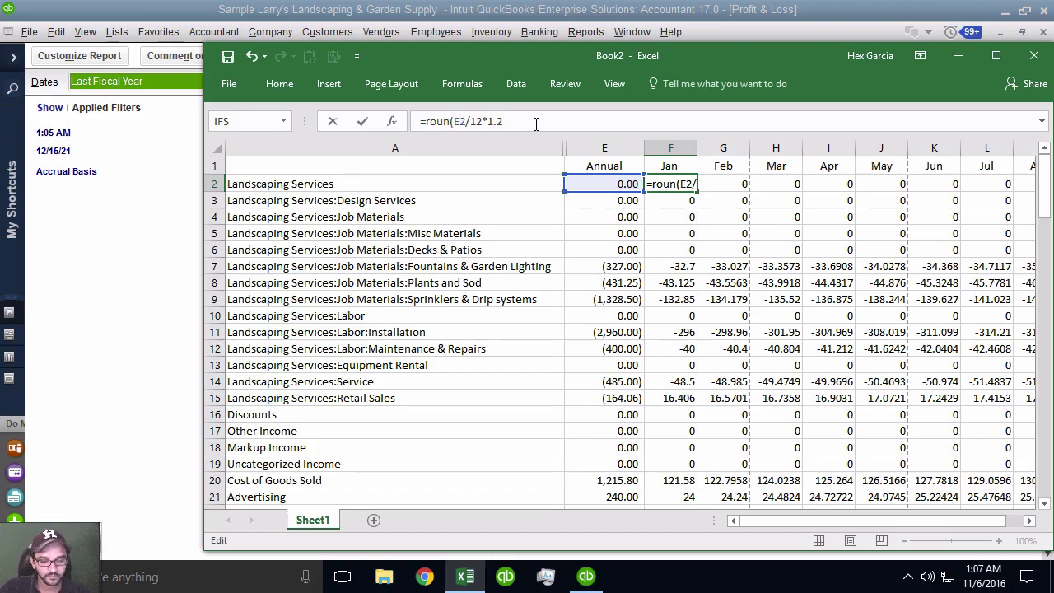
pyautogui.write(',2')
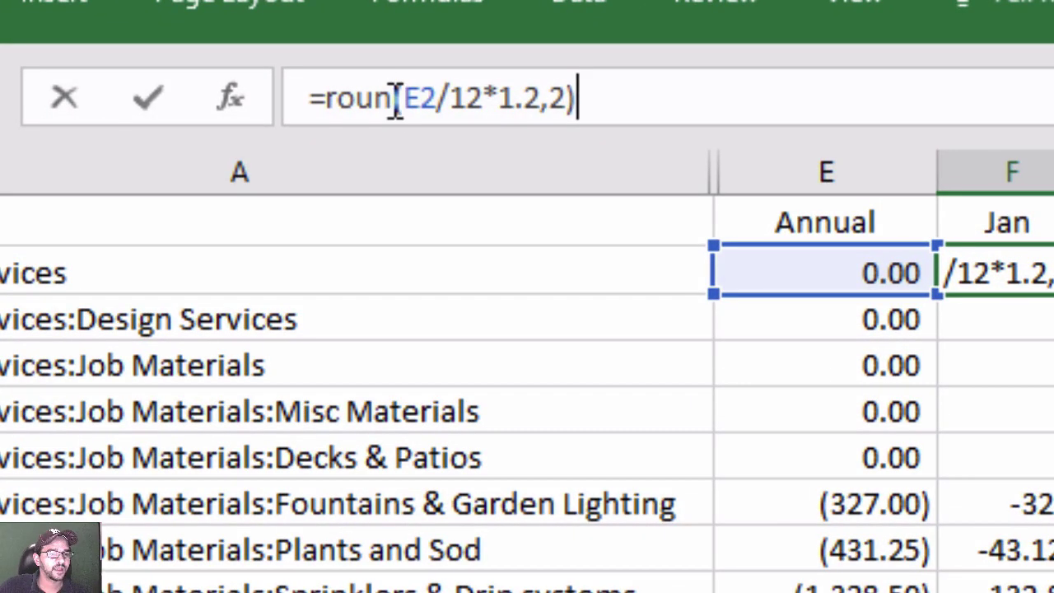
pyautogui.click(450, 121)
pyautogui.write('d')
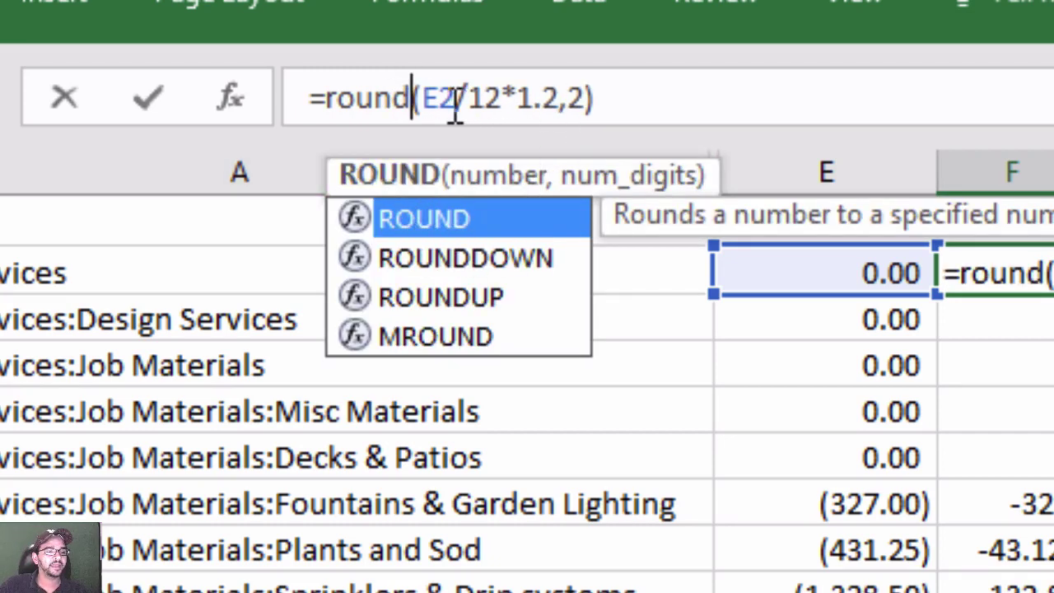
pyautogui.moveTo(429, 107); pyautogui.dragTo(588, 113)
pyautogui.click(587, 105)
pyautogui.write(')')
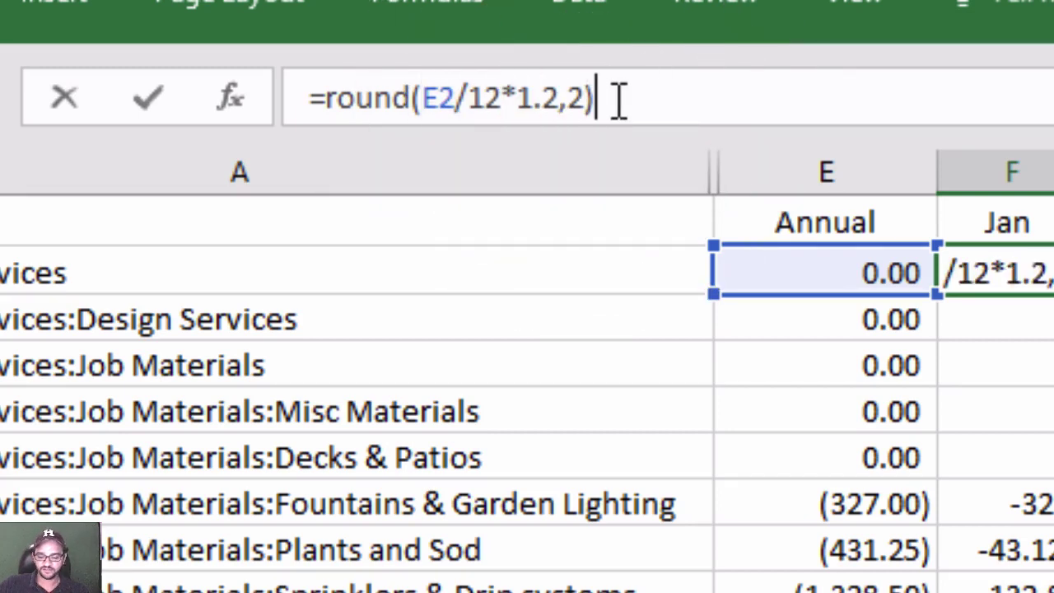
pyautogui.press('Return')
pyautogui.click(976, 275)
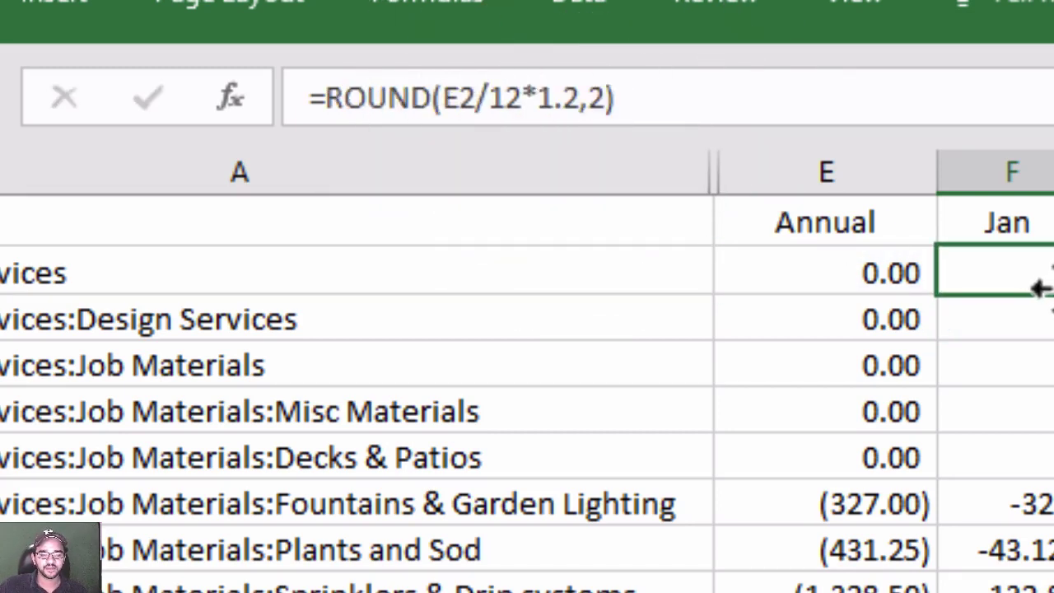
pyautogui.hotkey('ctrl', 'shift', 'Down')
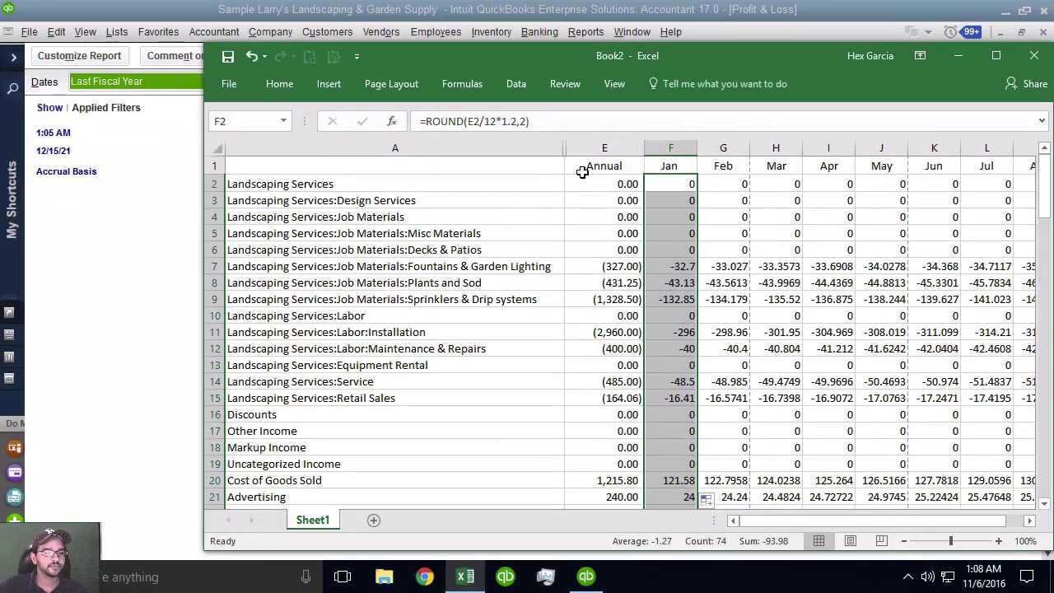
# Step: Re-confirm the Feb growth formula in G2 and copy it down the Feb column
pyautogui.click(724, 183)
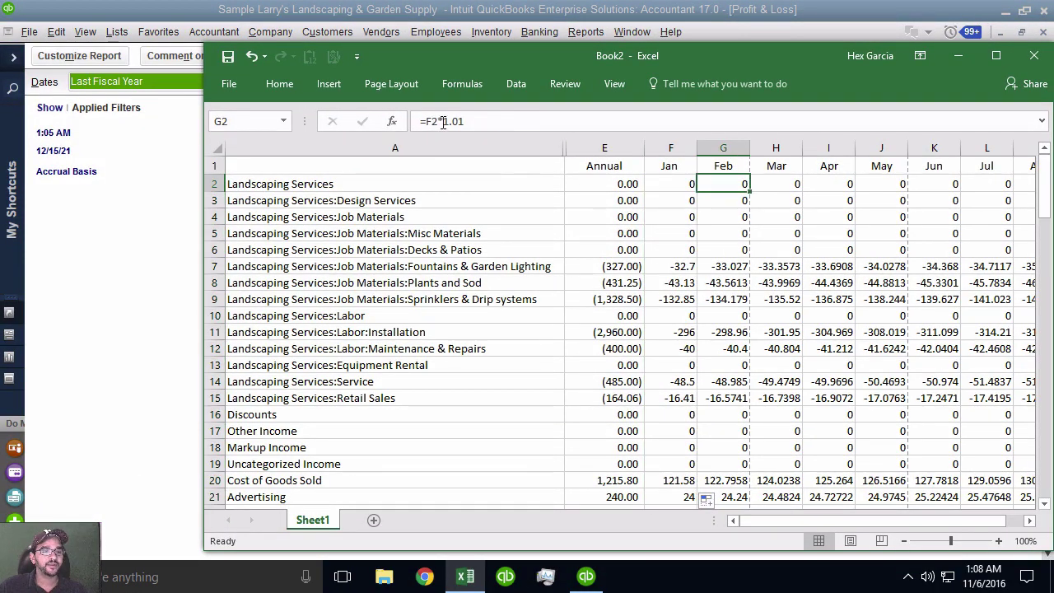
pyautogui.click(489, 121)
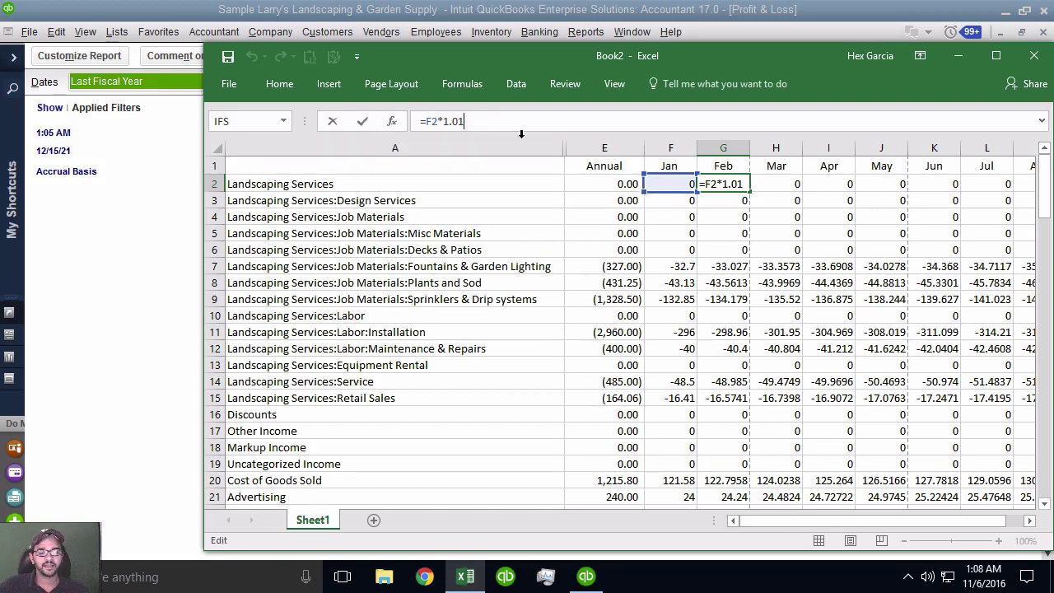
pyautogui.hotkey('ctrl', 'Return')
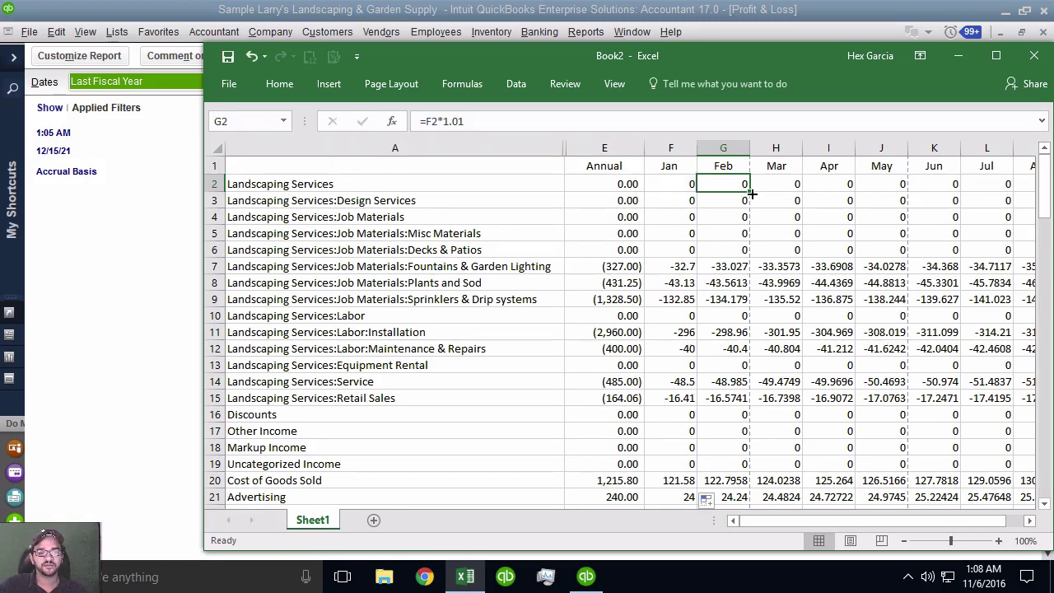
pyautogui.doubleClick(749, 191)
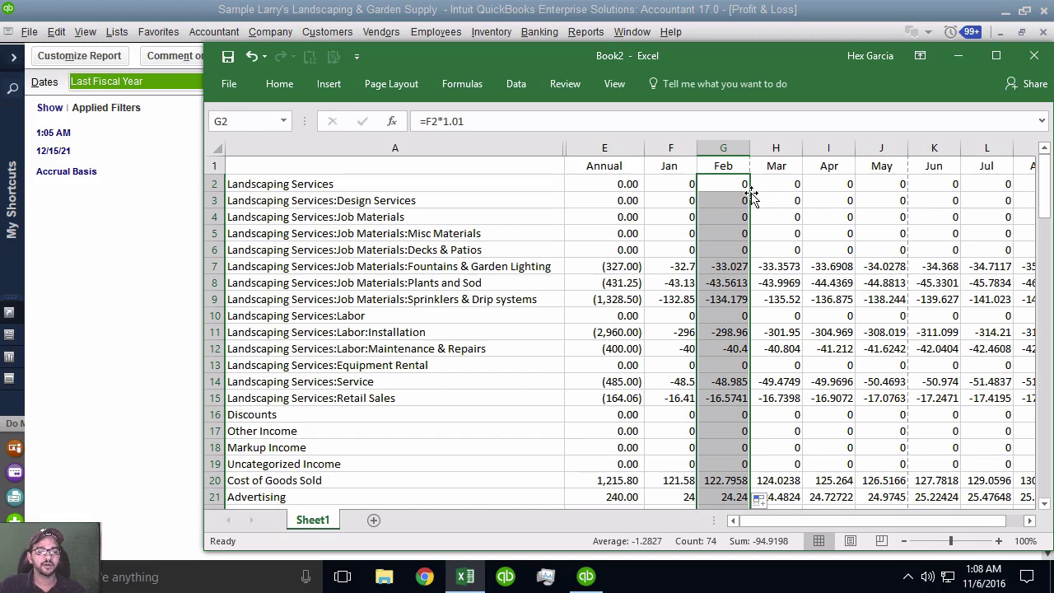
# Step: Change G2 to =ROUND(F2*1.01,2), fill it down the column and across through Dec
pyautogui.click(732, 184)
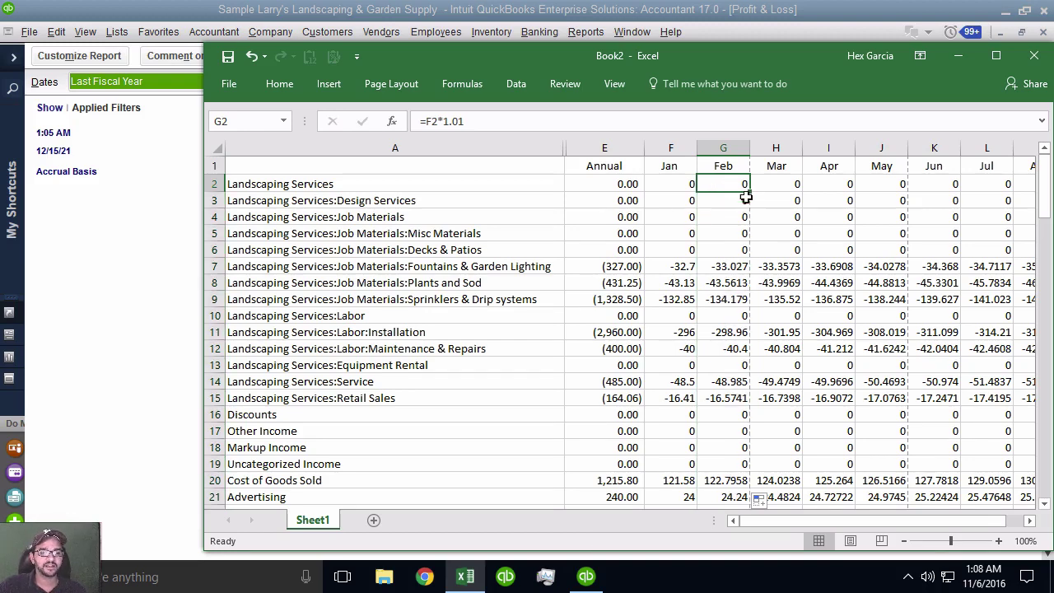
pyautogui.click(449, 131)
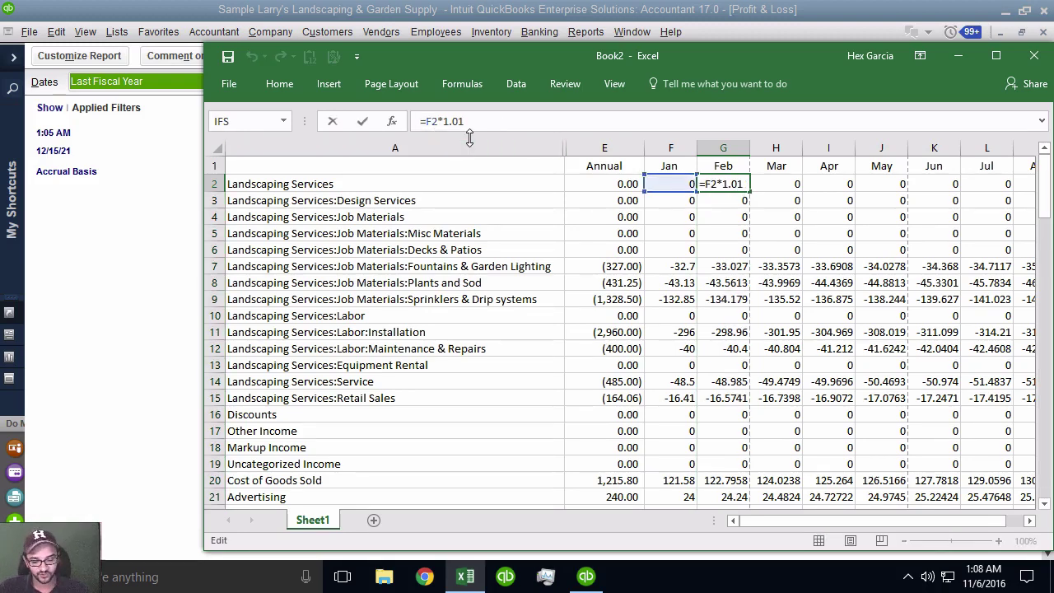
pyautogui.write('round(')
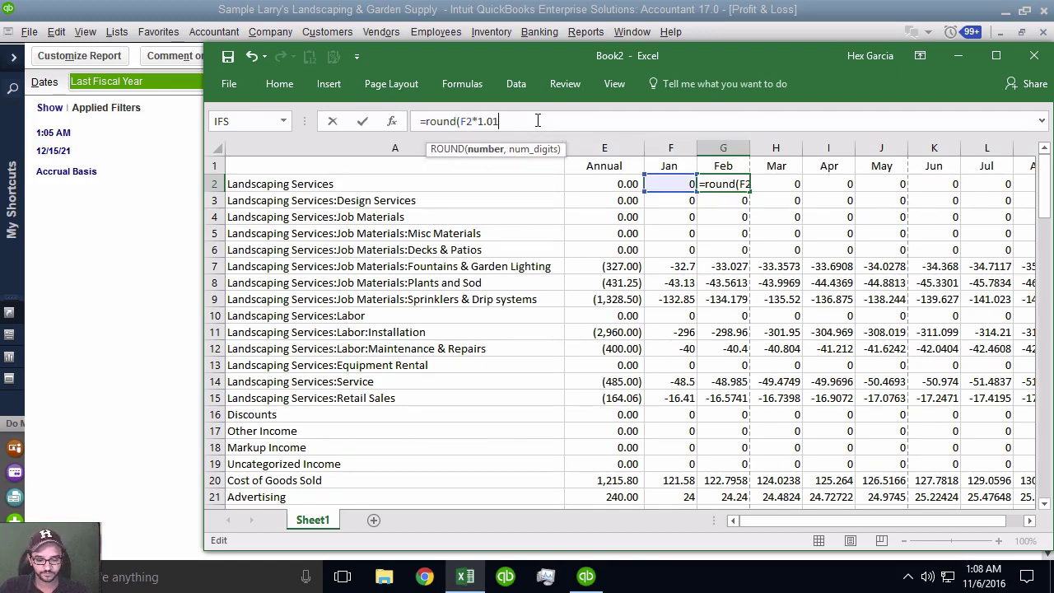
pyautogui.write(',')
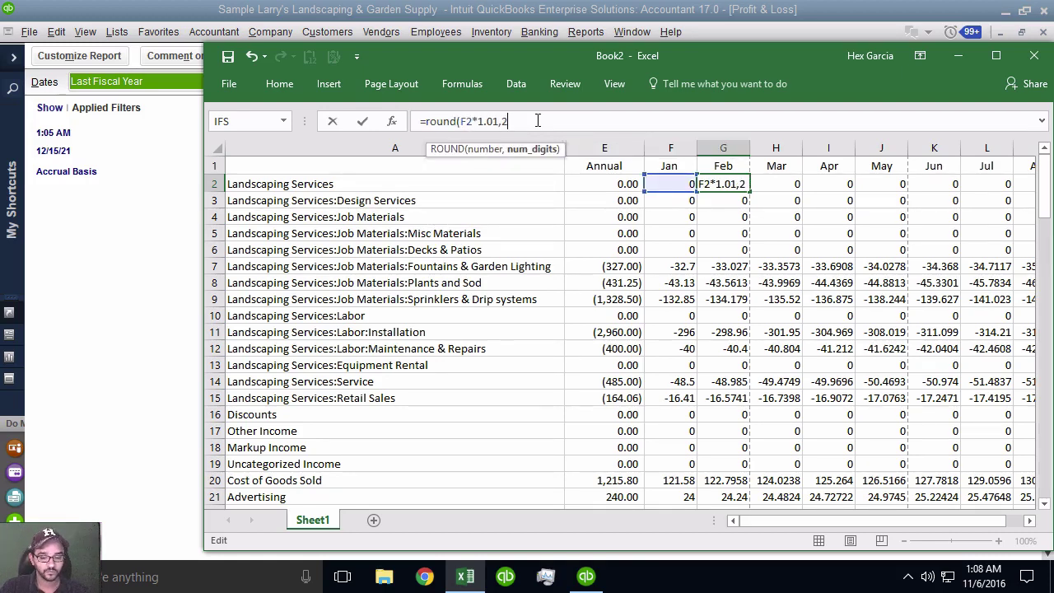
pyautogui.write('2)')
pyautogui.press('Return')
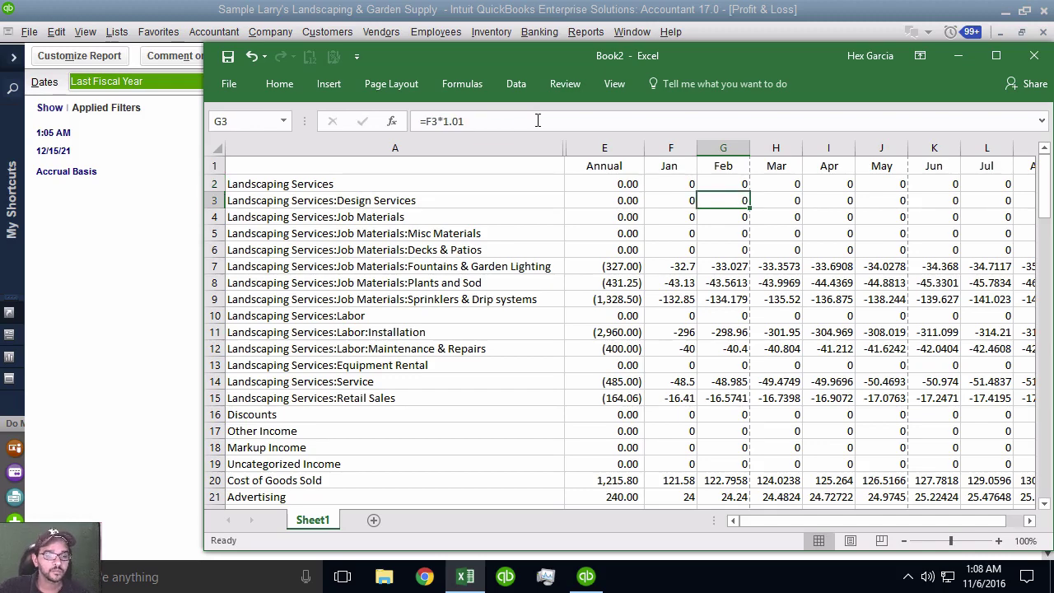
pyautogui.click(725, 185)
pyautogui.doubleClick(751, 193)
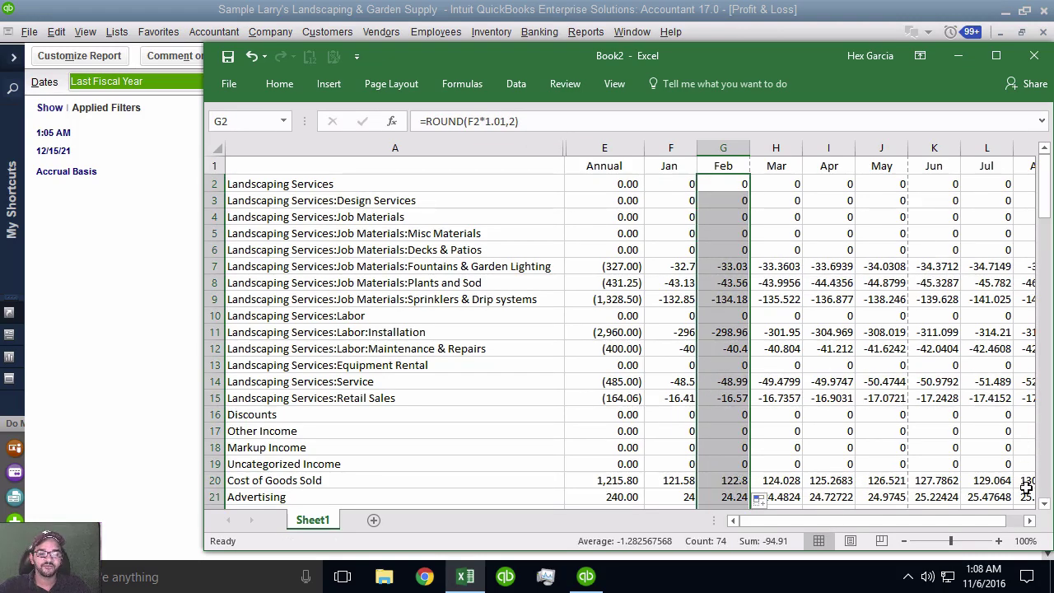
pyautogui.moveTo(1046, 216); pyautogui.dragTo(1046, 356)
pyautogui.moveTo(751, 324); pyautogui.dragTo(936, 329)
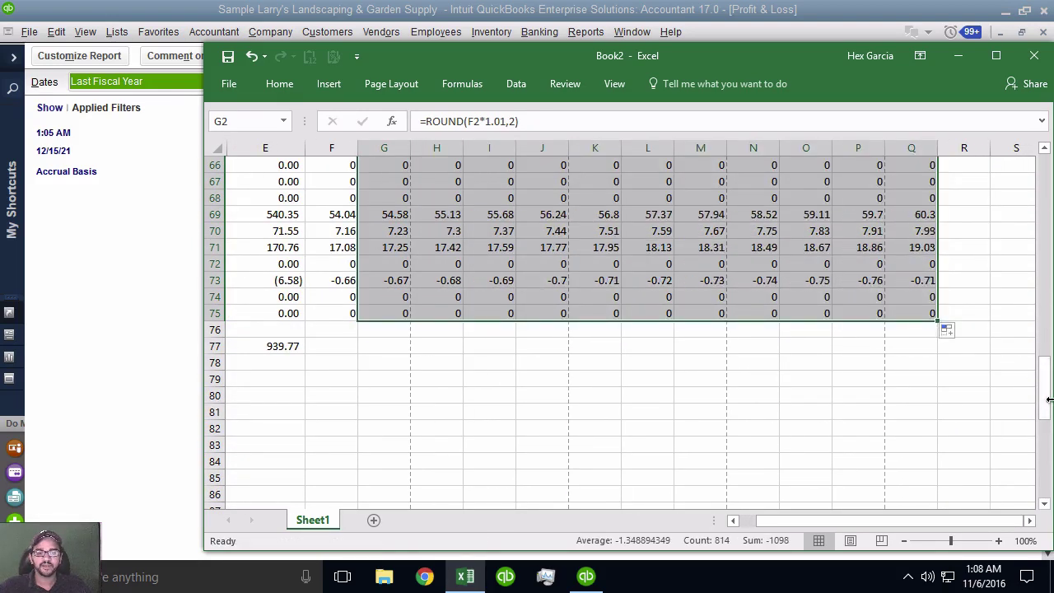
pyautogui.moveTo(1044, 388); pyautogui.dragTo(1044, 177)
# Step: Scroll down and select the Job Expenses:Subcontractors row
pyautogui.click(651, 332)
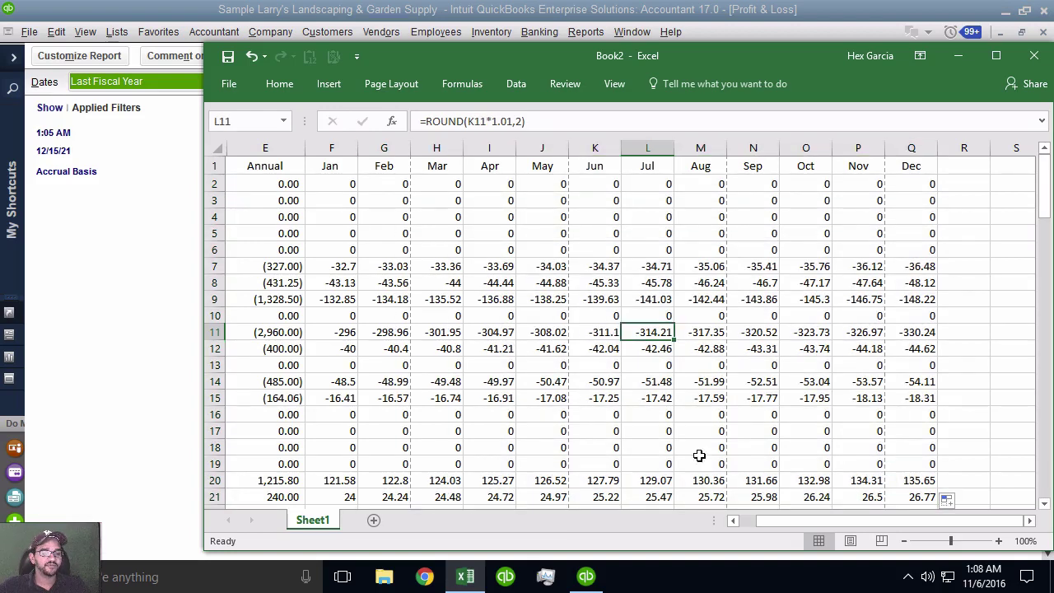
pyautogui.click(753, 520)
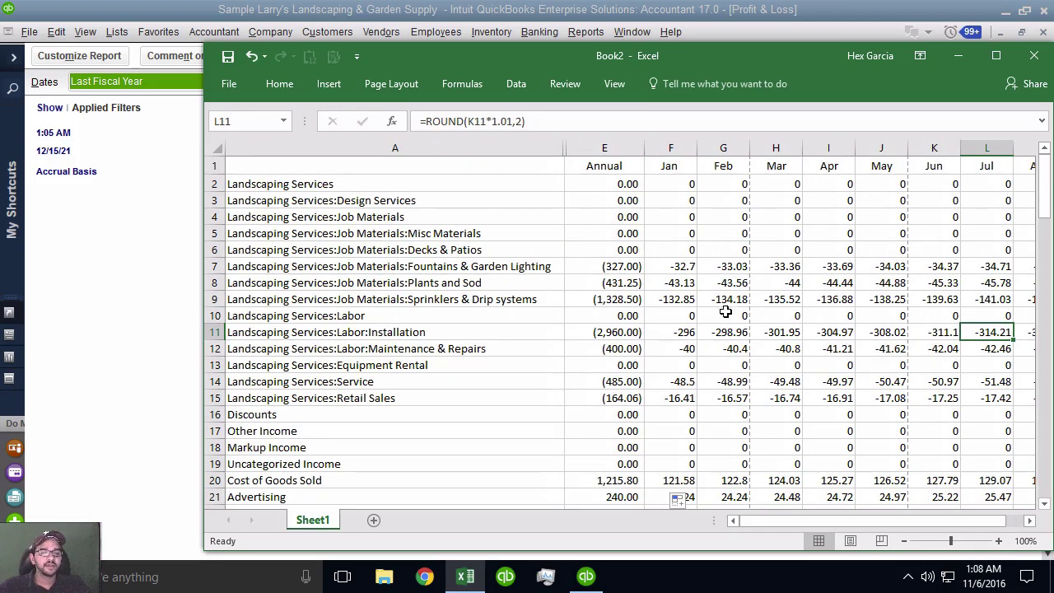
pyautogui.moveTo(879, 524); pyautogui.dragTo(916, 523)
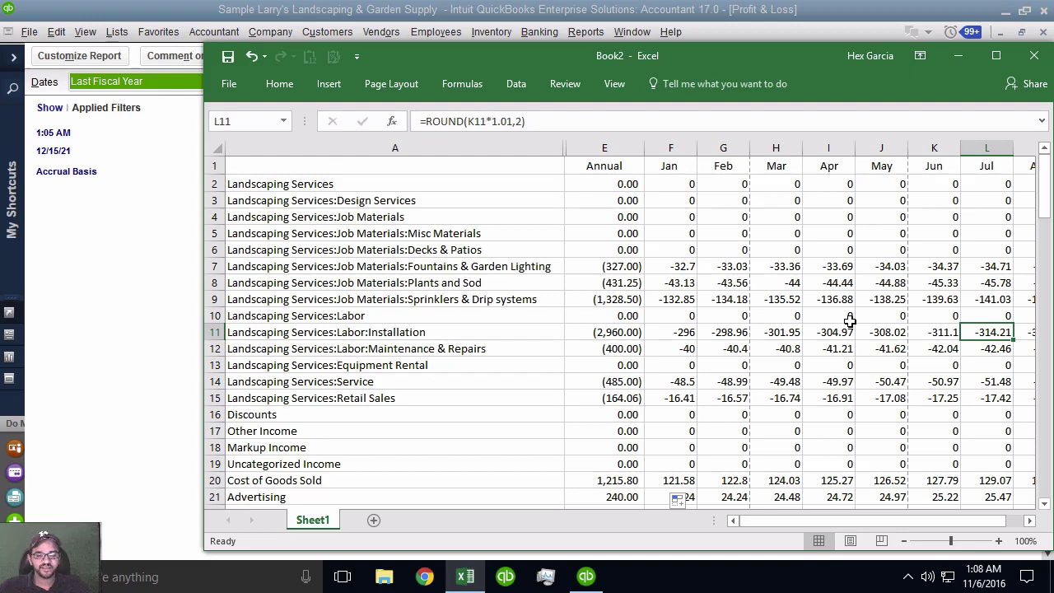
pyautogui.scroll(-6, 888, 490)
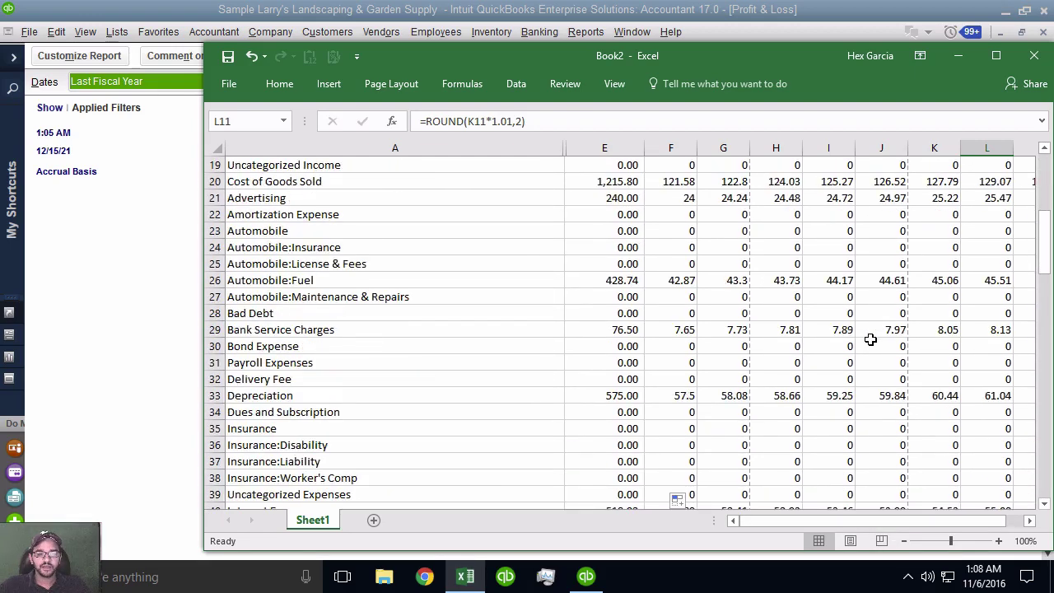
pyautogui.scroll(-3, 870, 340)
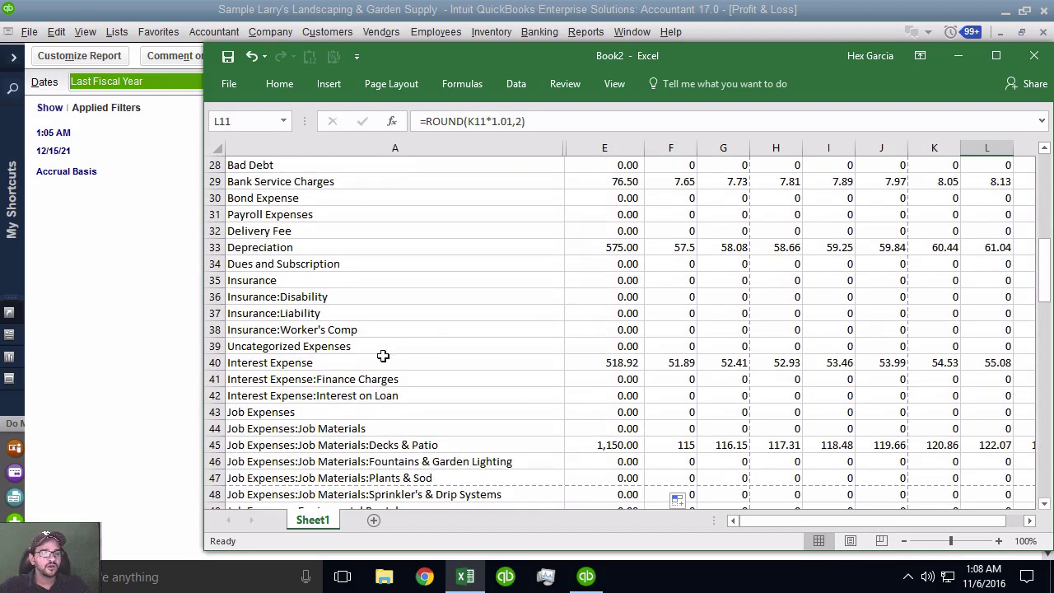
pyautogui.scroll(-3, 409, 364)
pyautogui.moveTo(606, 381); pyautogui.dragTo(832, 395)
pyautogui.click(214, 395)
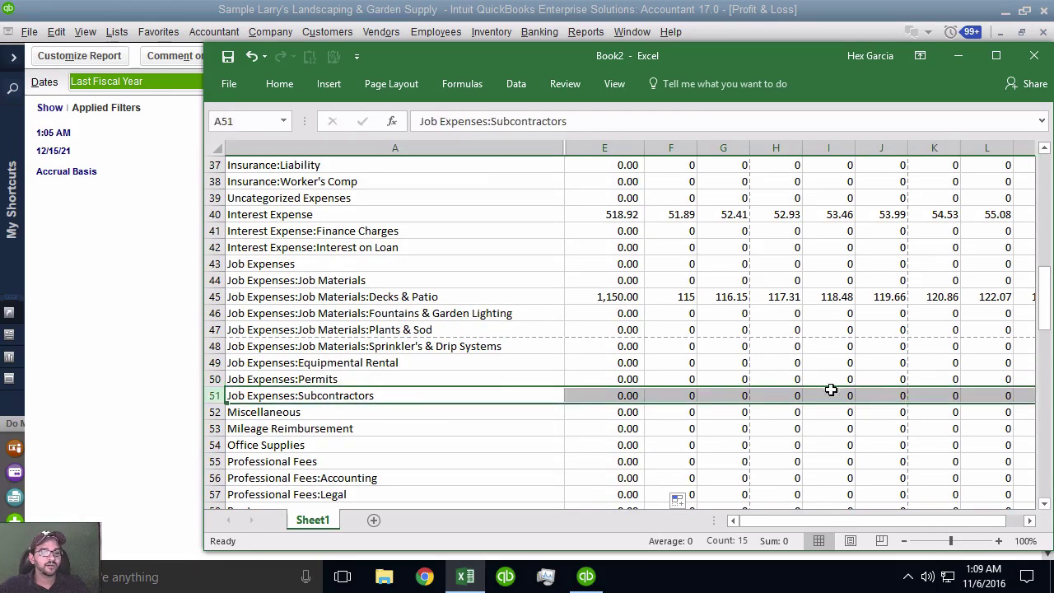
# Step: Replace the Subcontractors Feb, Mar and Apr formulas with fixed amounts 100, 500 and 300
pyautogui.click(726, 397)
pyautogui.doubleClick(726, 397)
pyautogui.press('Escape')
pyautogui.write('100')
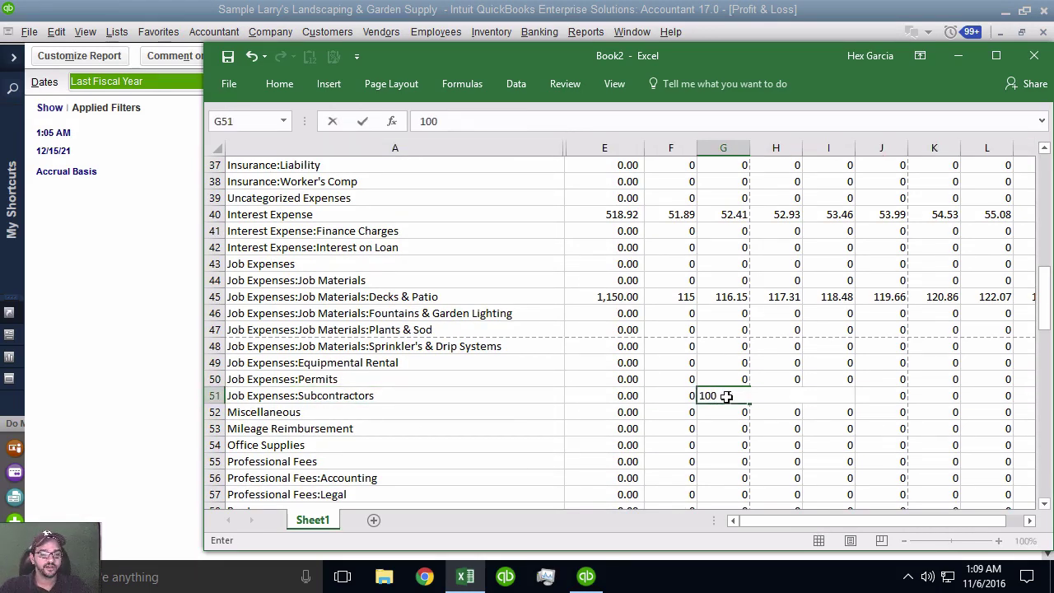
pyautogui.press('Right')
pyautogui.press('Right')
pyautogui.press('Right')
pyautogui.press('Right')
pyautogui.press('Left')
pyautogui.press('Left')
pyautogui.press('Left')
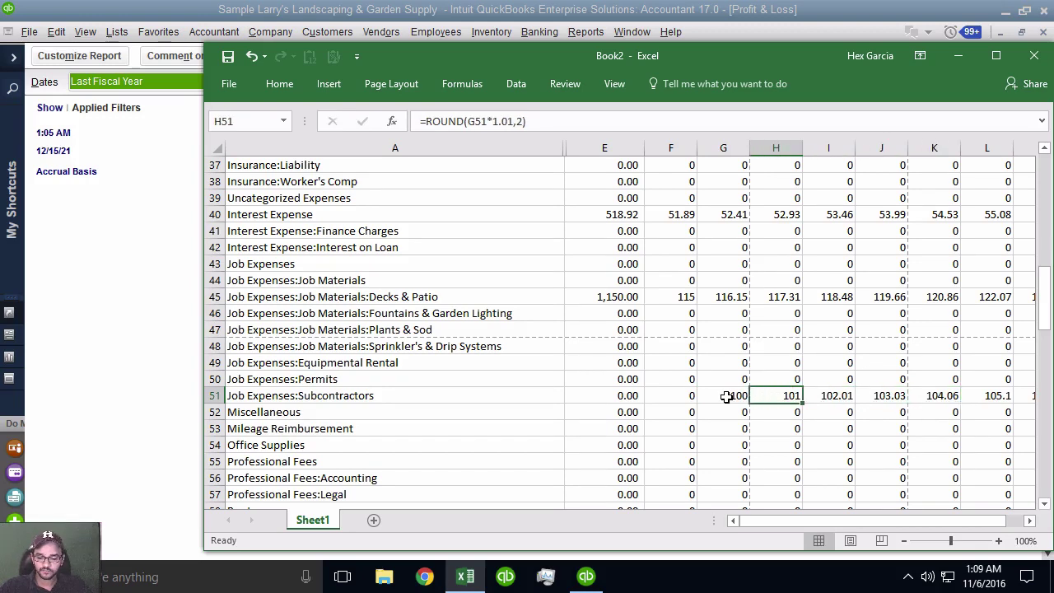
pyautogui.write('500')
pyautogui.press('Right')
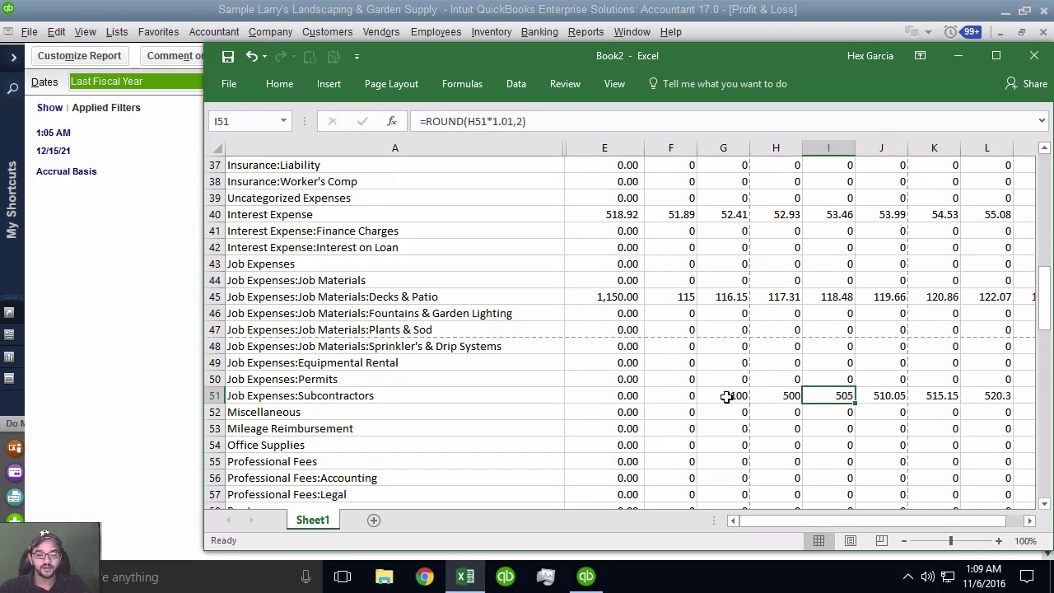
pyautogui.write('0')
pyautogui.write('300')
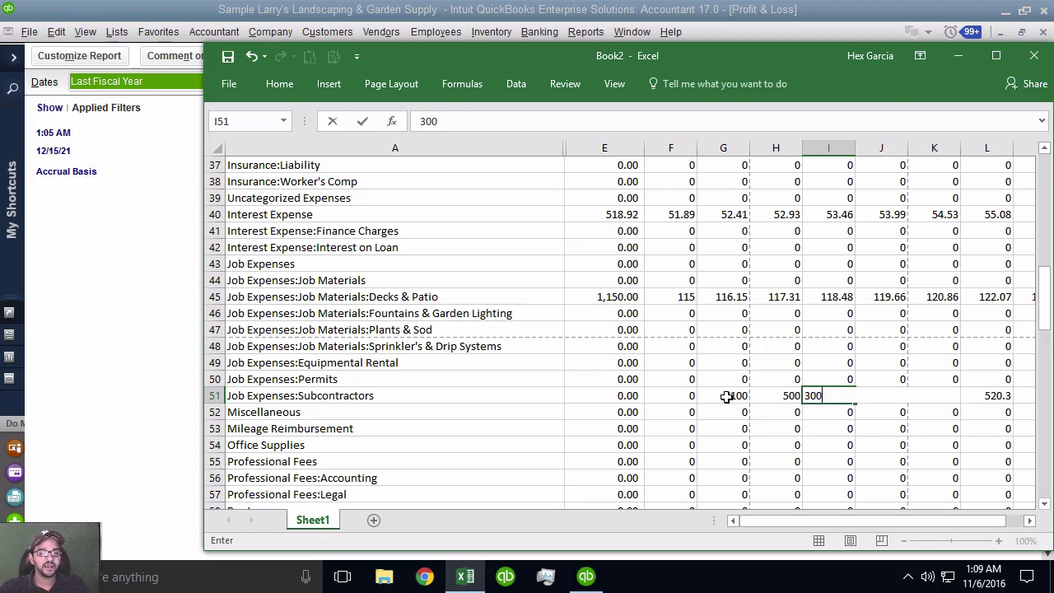
pyautogui.press('Return')
pyautogui.press('Up')
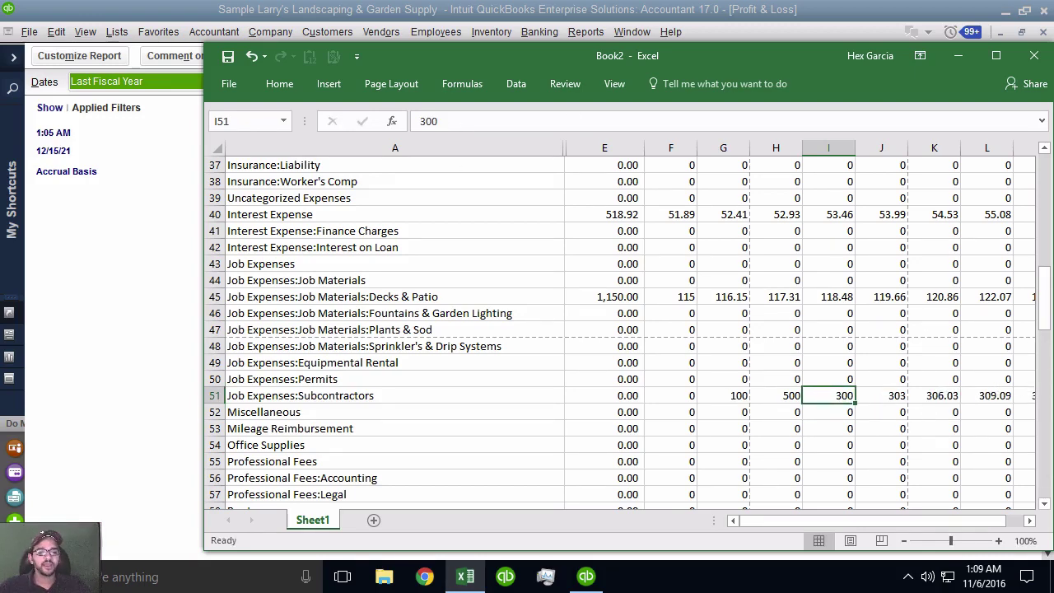
pyautogui.moveTo(1045, 300); pyautogui.dragTo(1050, 190)
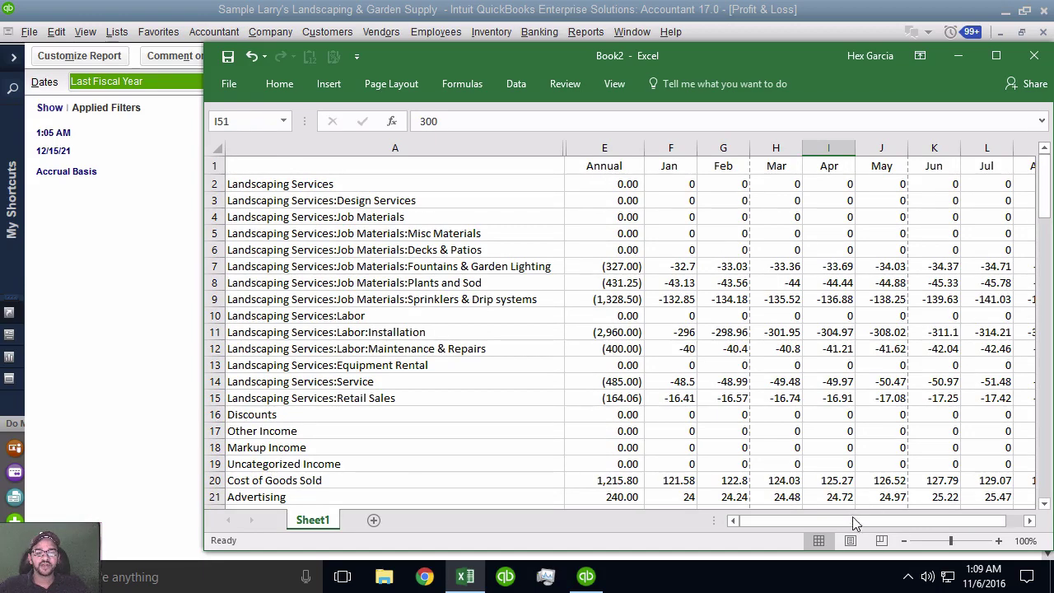
pyautogui.moveTo(852, 519); pyautogui.dragTo(791, 520)
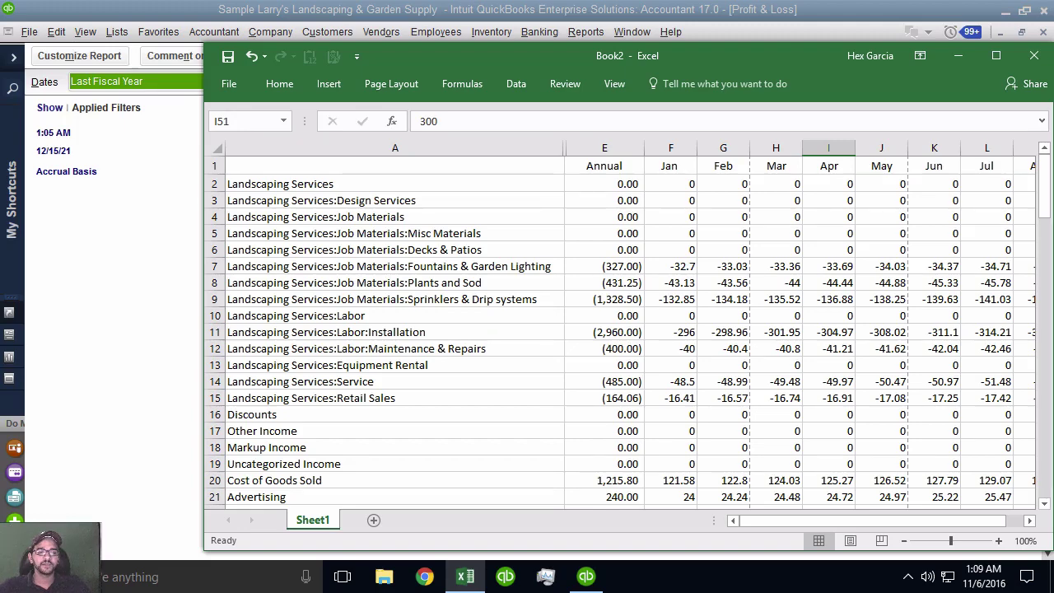
pyautogui.moveTo(1049, 170); pyautogui.dragTo(1046, 134)
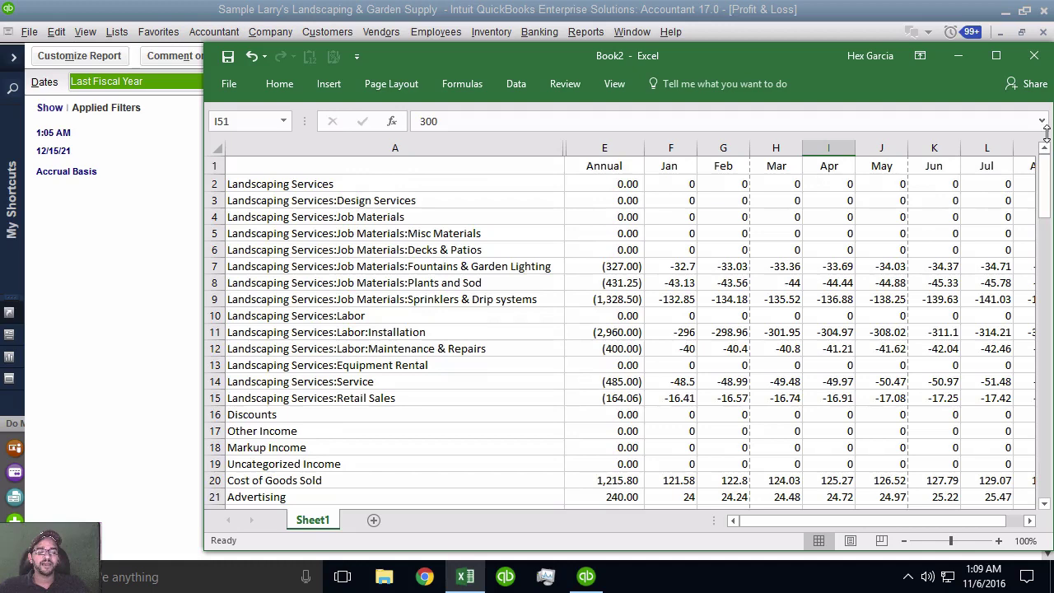
# Step: Back in QuickBooks, start an IIF list export with the Budgets list selected
pyautogui.click(971, 53)
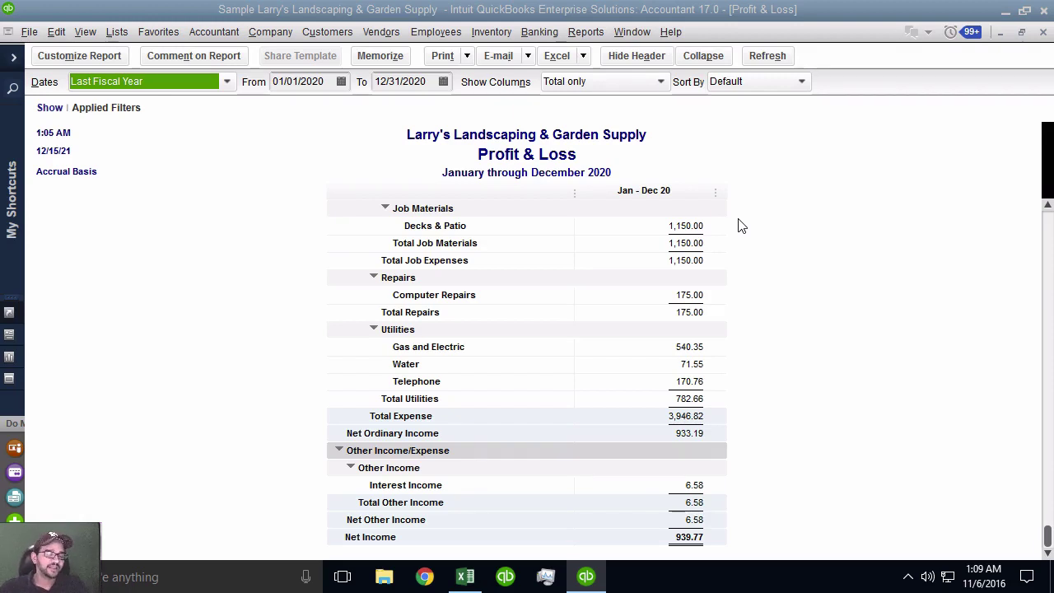
pyautogui.click(28, 30)
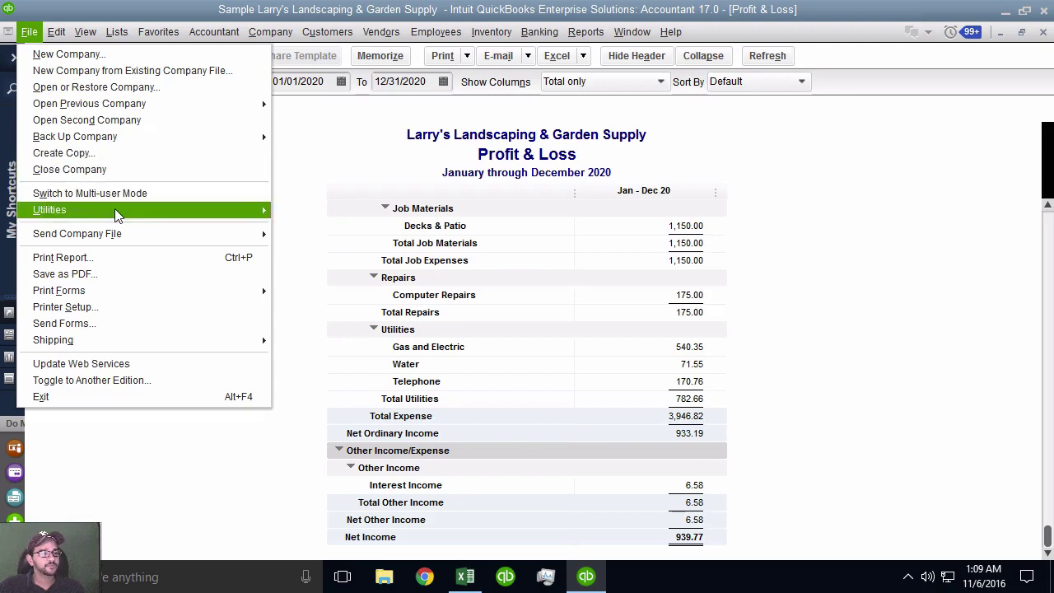
pyautogui.moveTo(116, 209)
pyautogui.moveTo(409, 233)
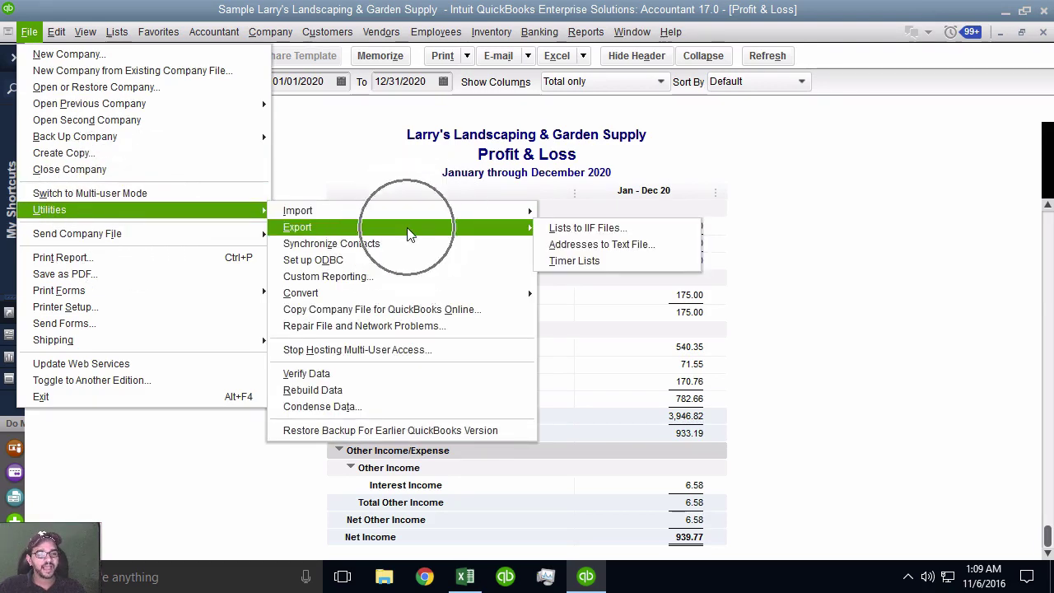
pyautogui.click(628, 228)
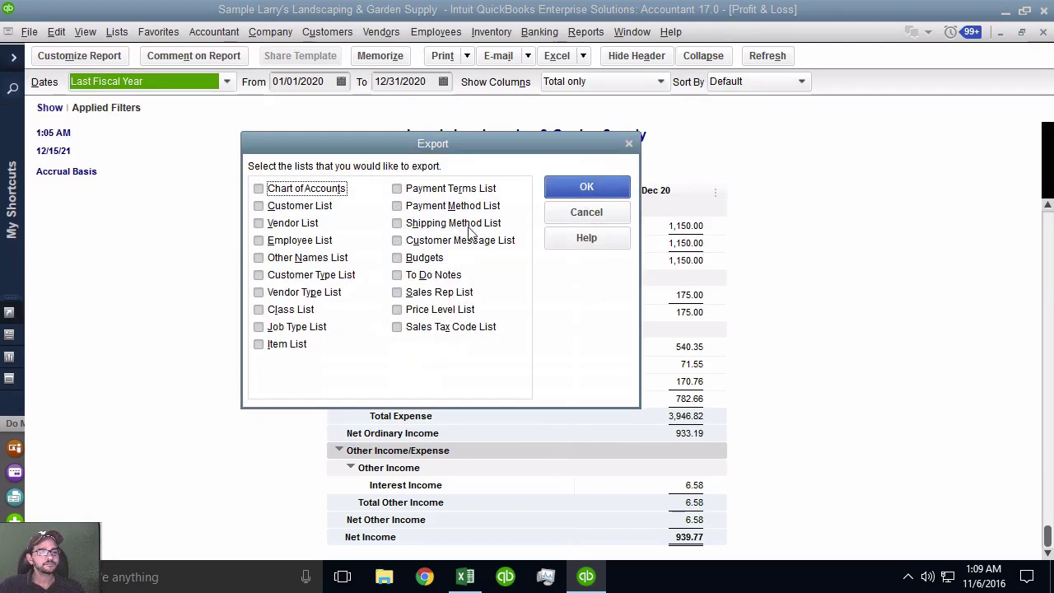
pyautogui.click(399, 261)
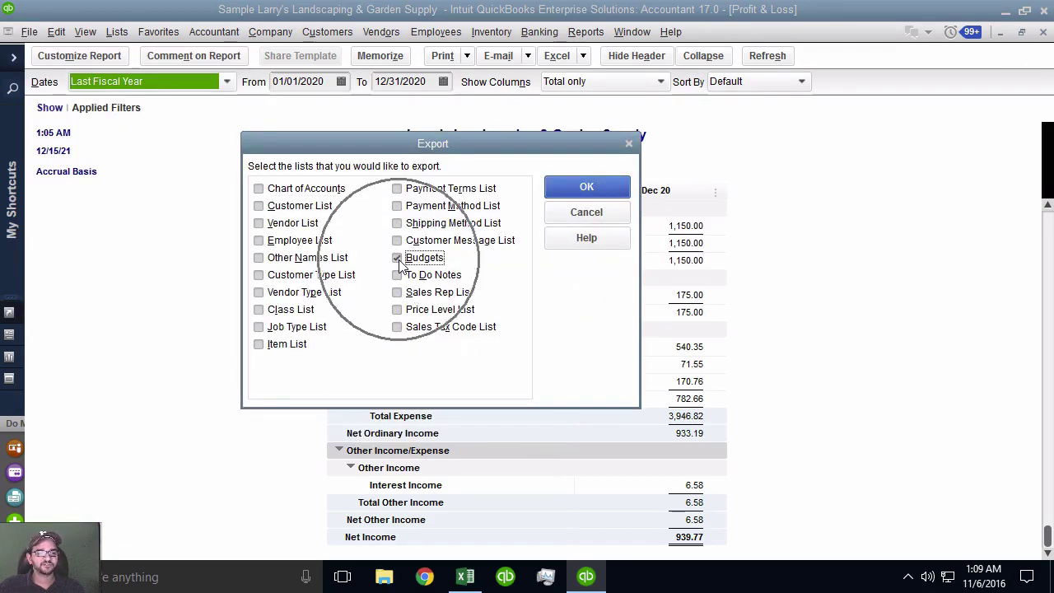
pyautogui.click(602, 185)
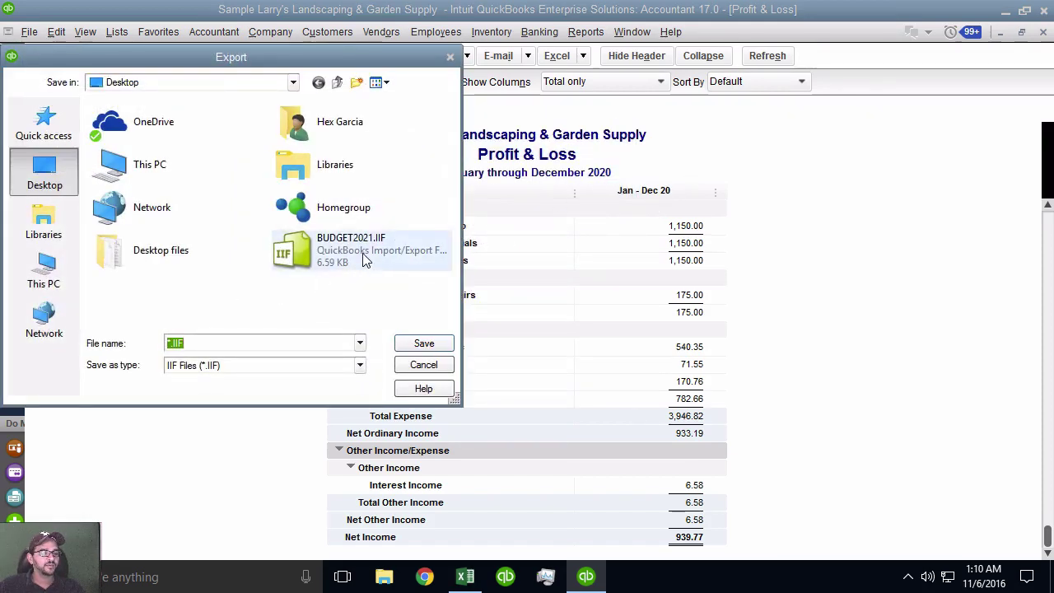
# Step: Save the export over BUDGET2021.IIF on the Desktop and acknowledge the success message
pyautogui.click(362, 252)
pyautogui.click(362, 253)
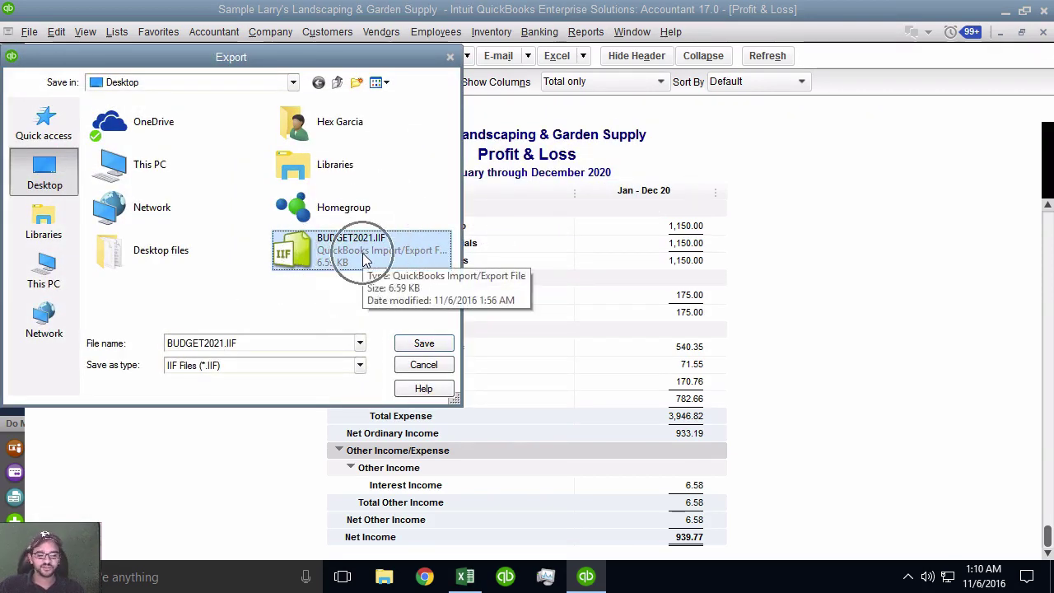
pyautogui.click(438, 346)
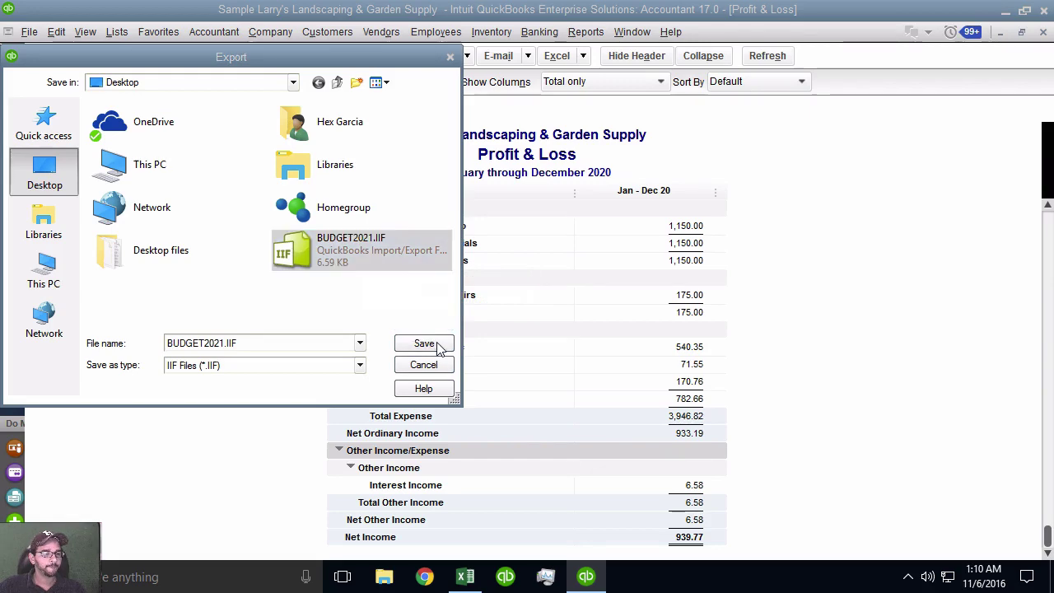
pyautogui.click(590, 297)
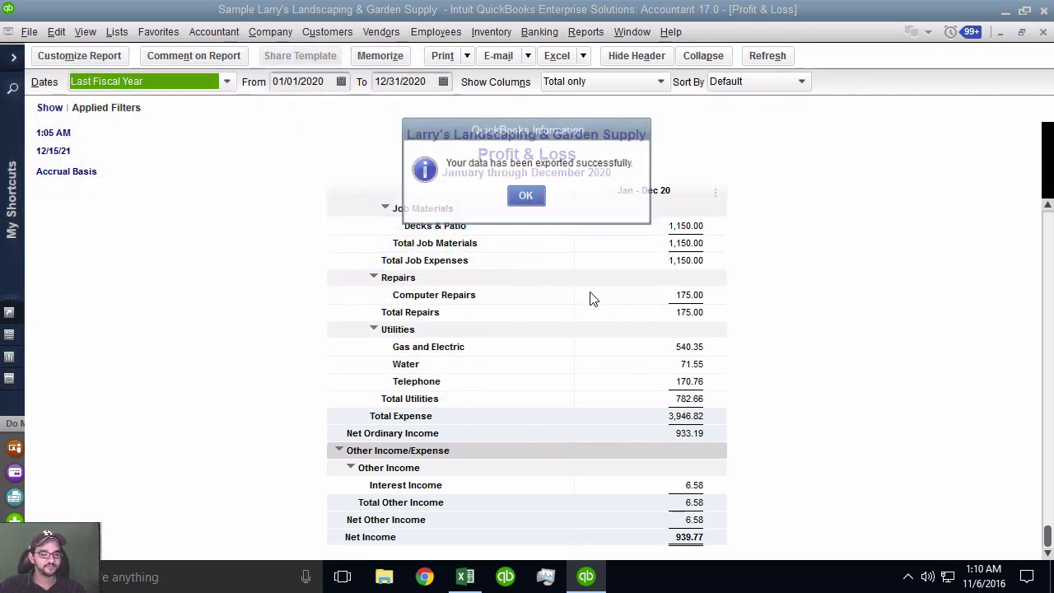
pyautogui.click(526, 198)
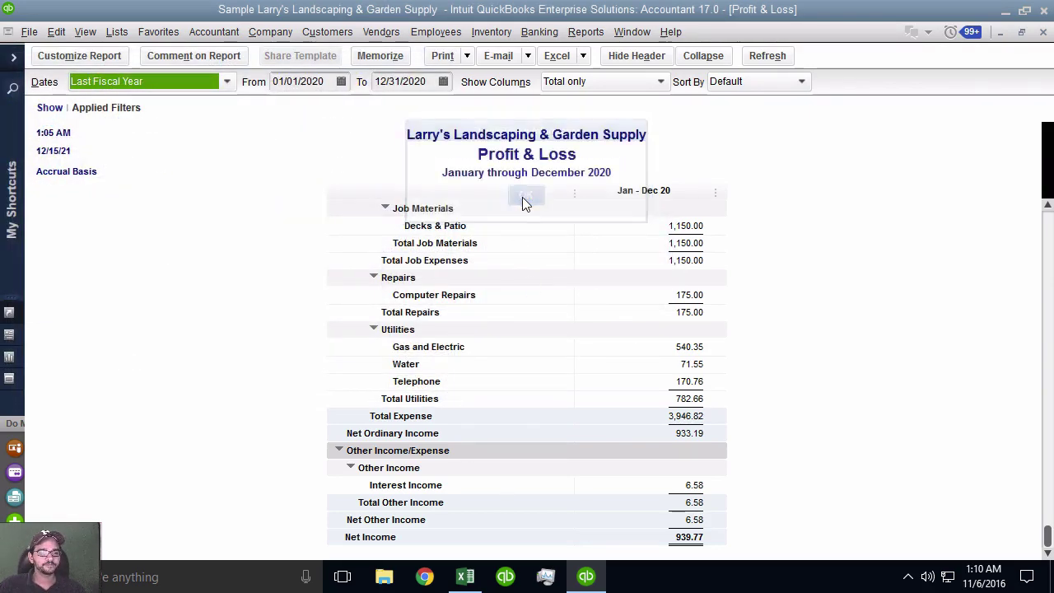
# Step: Minimize QuickBooks and move the BUDGET2021.IIF desktop icon to the top-right corner
pyautogui.click(1007, 10)
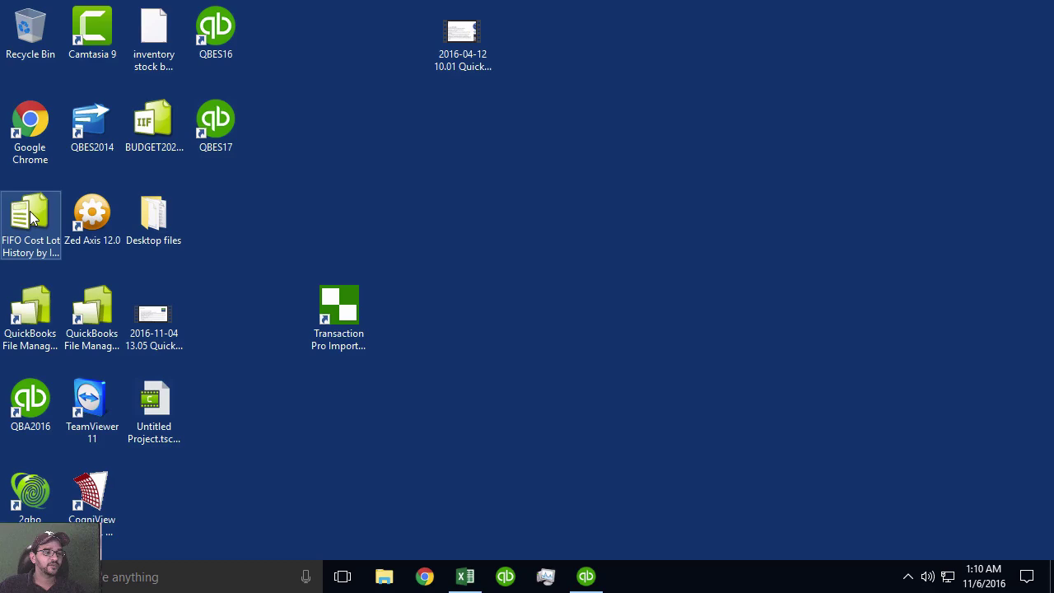
pyautogui.moveTo(31, 215); pyautogui.dragTo(36, 218)
pyautogui.moveTo(150, 124); pyautogui.dragTo(1013, 41)
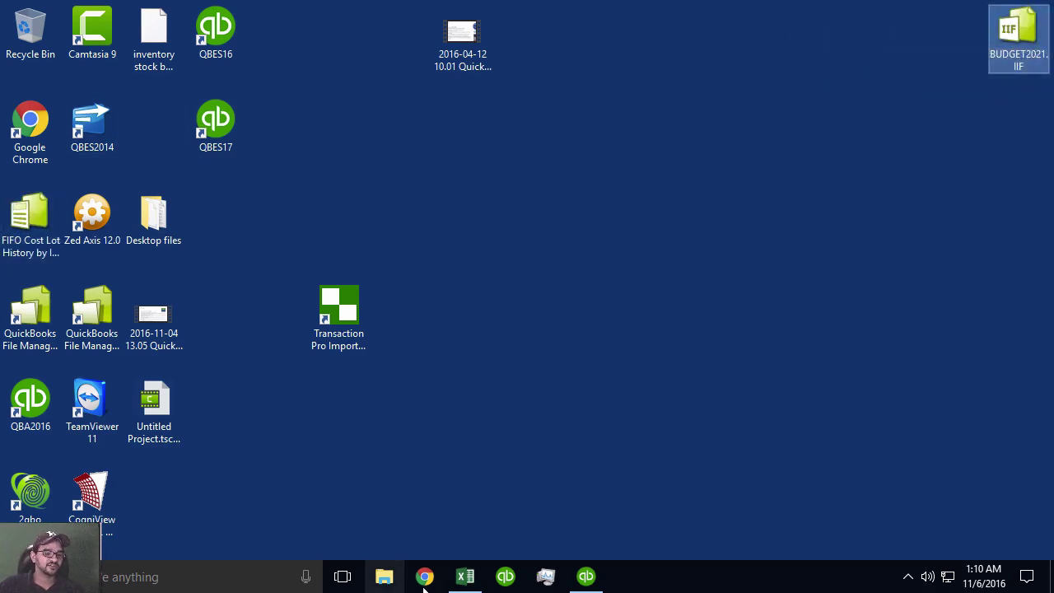
# Step: Restore Book2, drop BUDGET2021.IIF onto Excel to open it, and place its window to the right
pyautogui.click(468, 579)
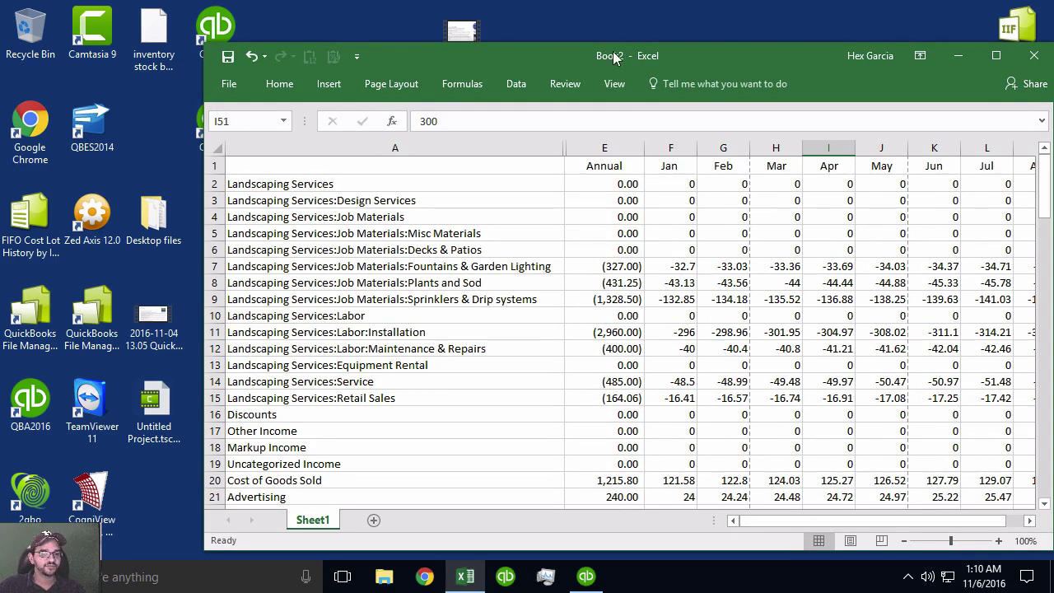
pyautogui.moveTo(614, 56); pyautogui.dragTo(456, 63)
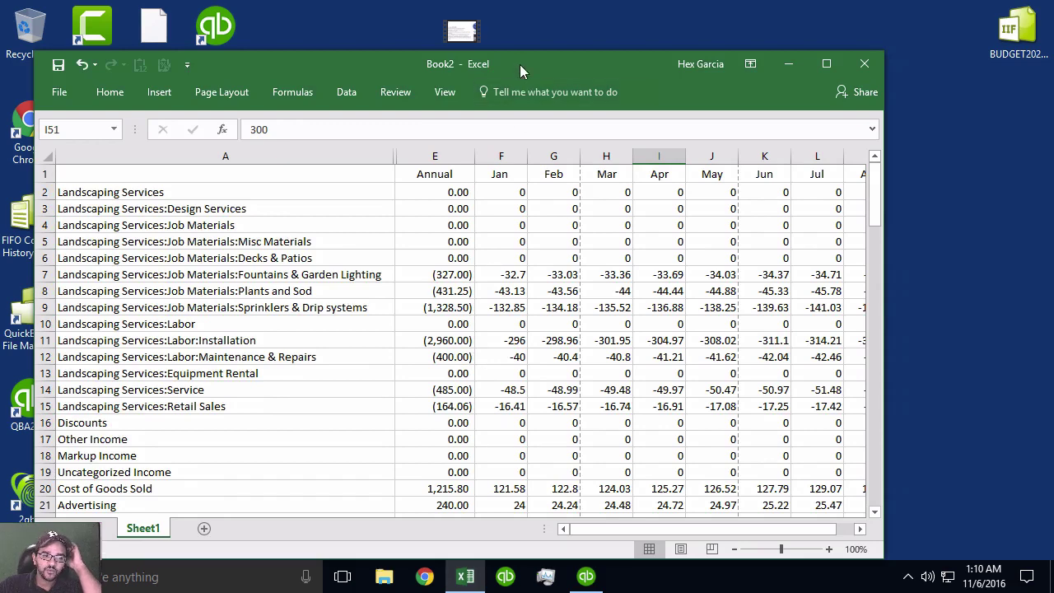
pyautogui.moveTo(520, 64); pyautogui.dragTo(477, 73)
pyautogui.click(209, 316)
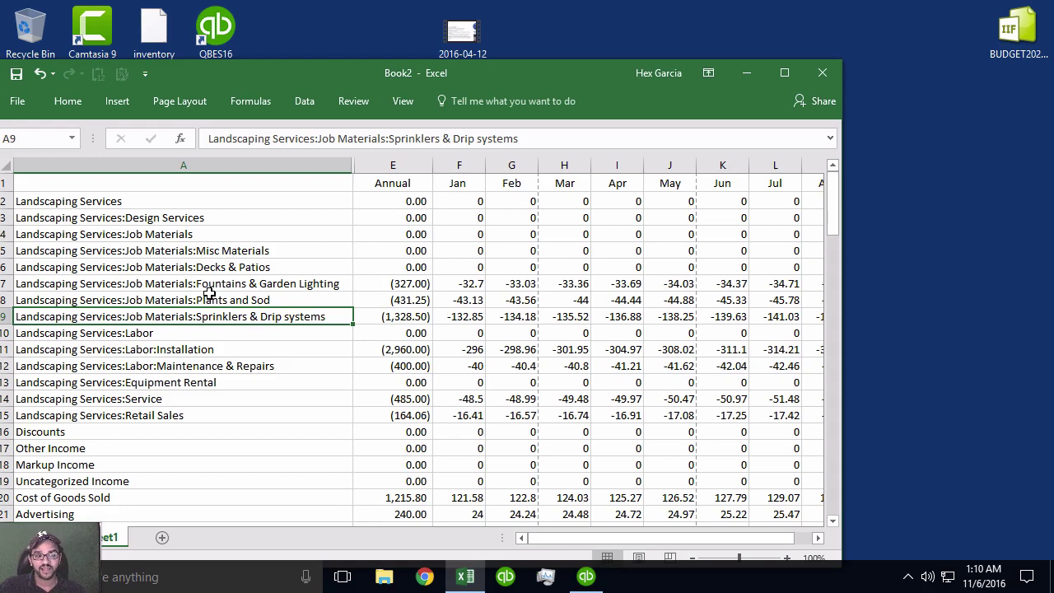
pyautogui.moveTo(1019, 33); pyautogui.dragTo(353, 325)
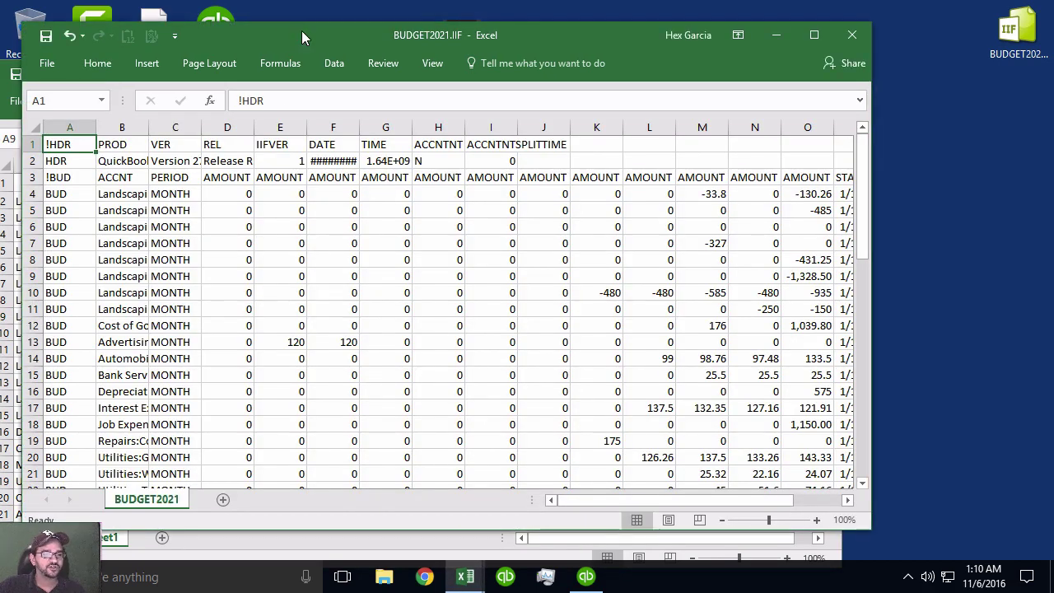
pyautogui.moveTo(301, 31); pyautogui.dragTo(451, 34)
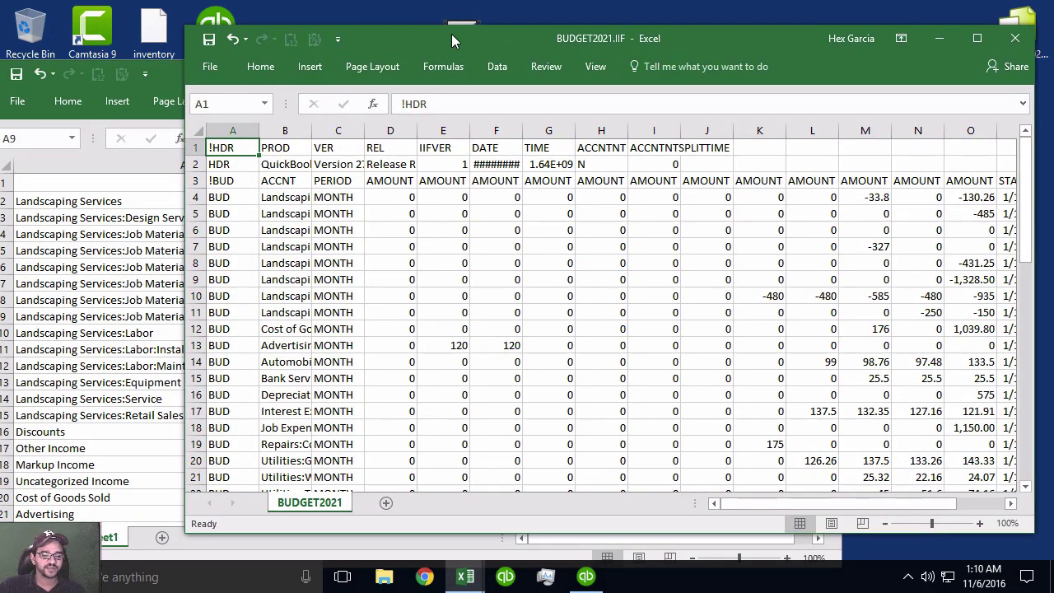
# Step: Auto-fit all BUDGET2021.IIF columns and inspect header rows 1–3 and amounts D4:I16
pyautogui.click(198, 132)
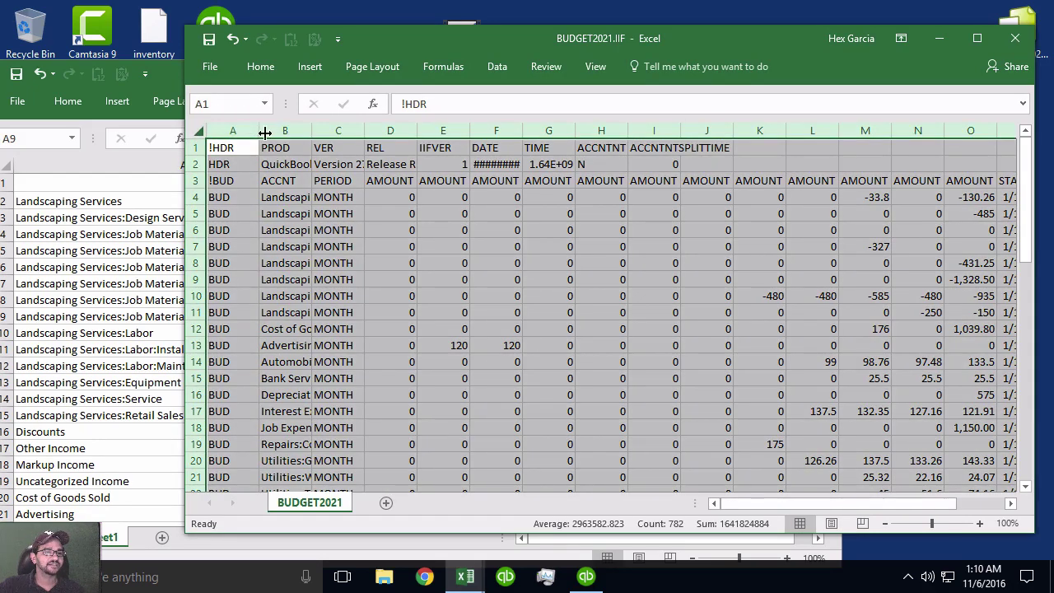
pyautogui.doubleClick(261, 133)
pyautogui.click(552, 281)
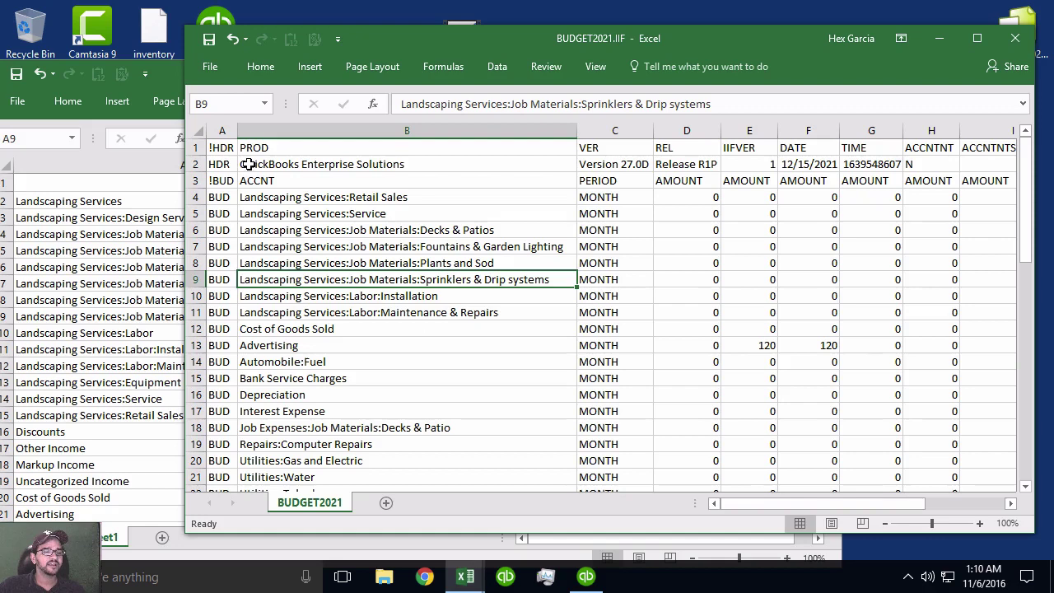
pyautogui.click(222, 128)
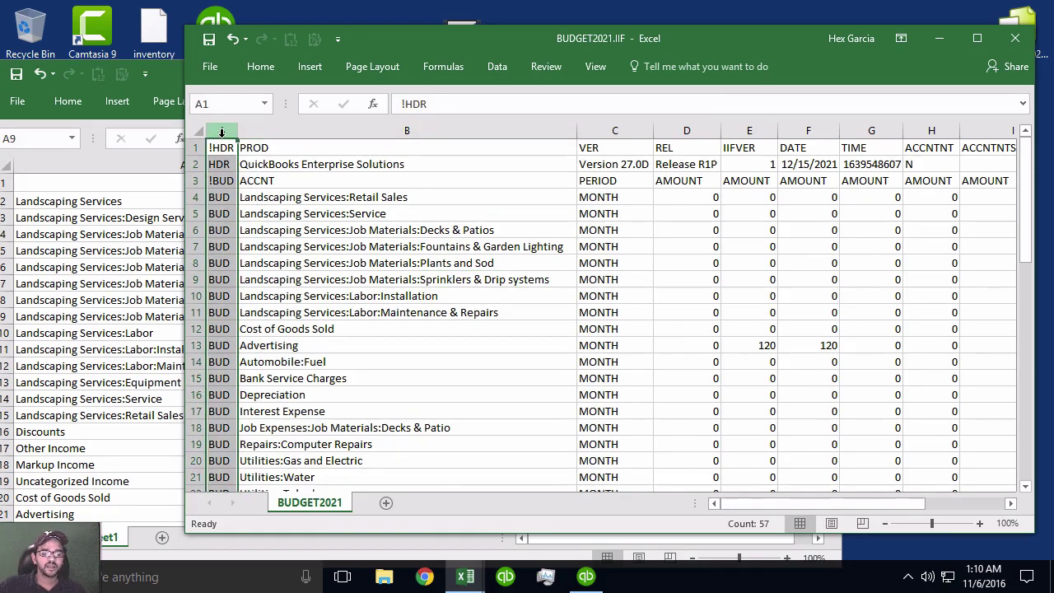
pyautogui.click(198, 146)
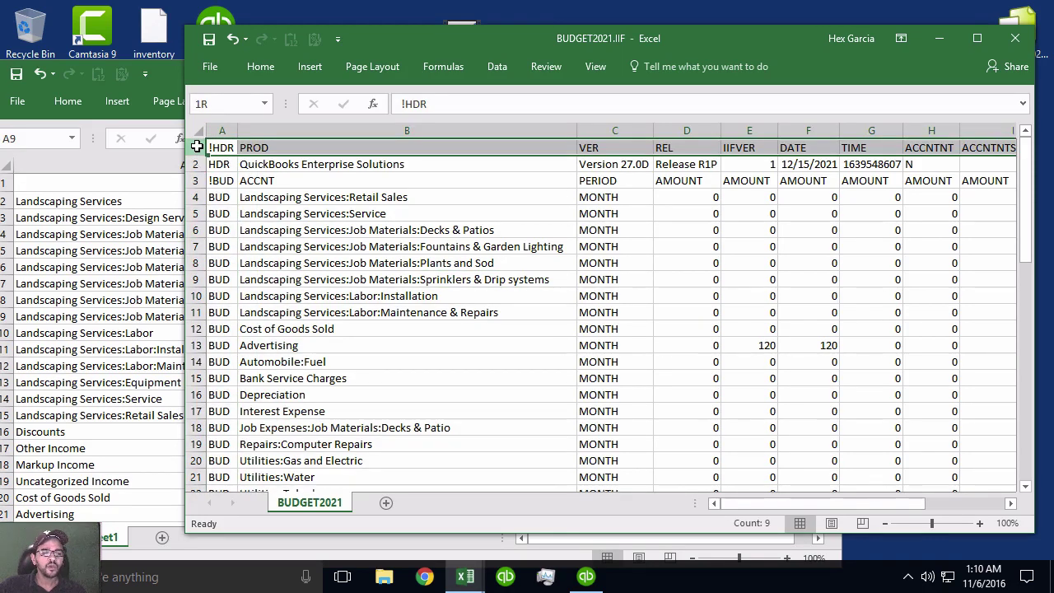
pyautogui.moveTo(198, 147); pyautogui.dragTo(196, 182)
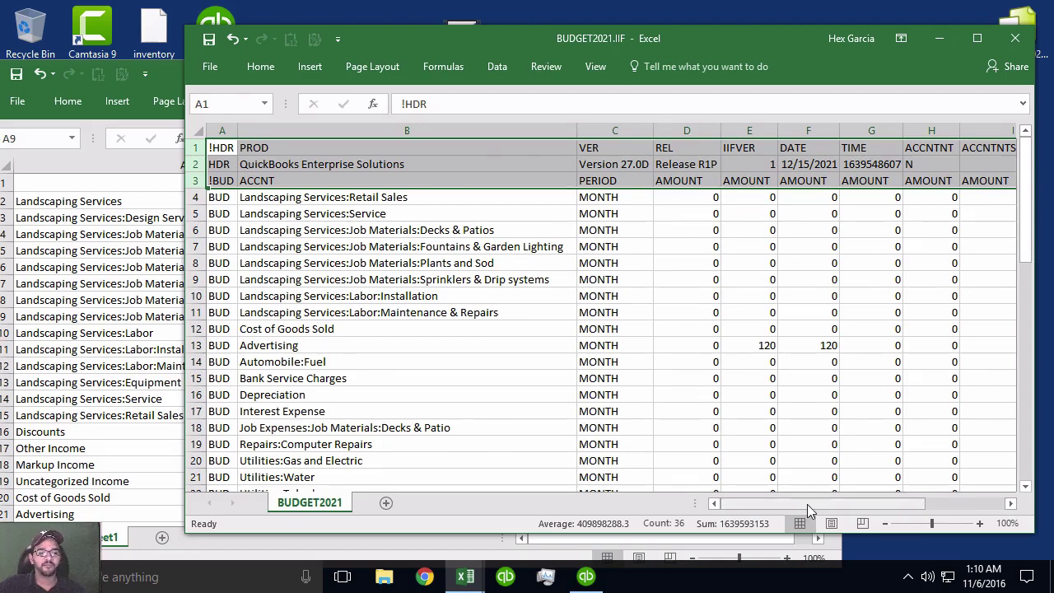
pyautogui.moveTo(807, 504); pyautogui.dragTo(829, 504)
pyautogui.moveTo(659, 200); pyautogui.dragTo(978, 393)
# Step: Scroll down to the last BUD row and select cell A57
pyautogui.click(82, 251)
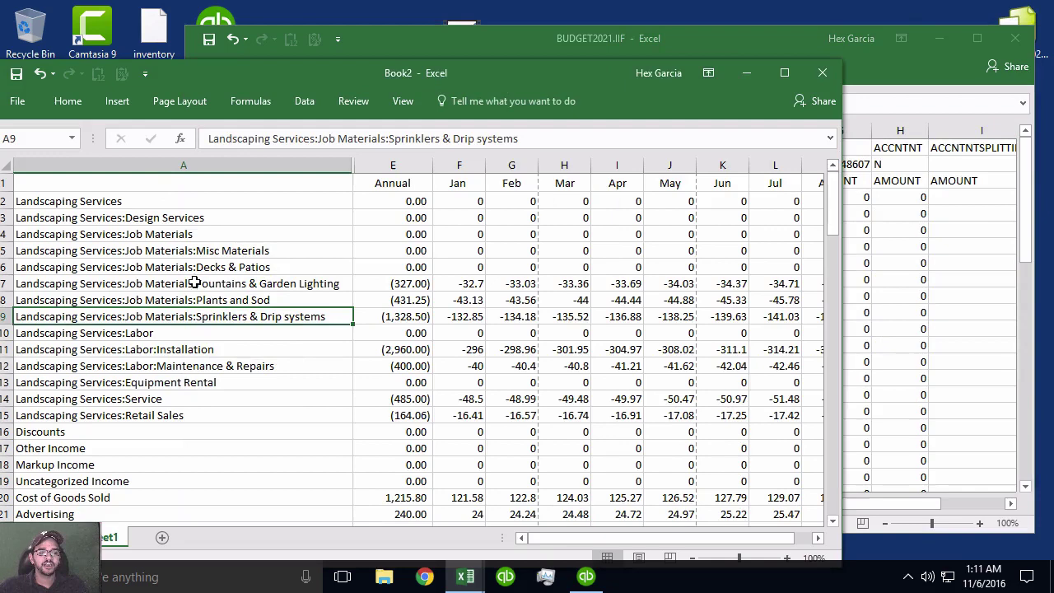
pyautogui.moveTo(917, 505); pyautogui.dragTo(759, 502)
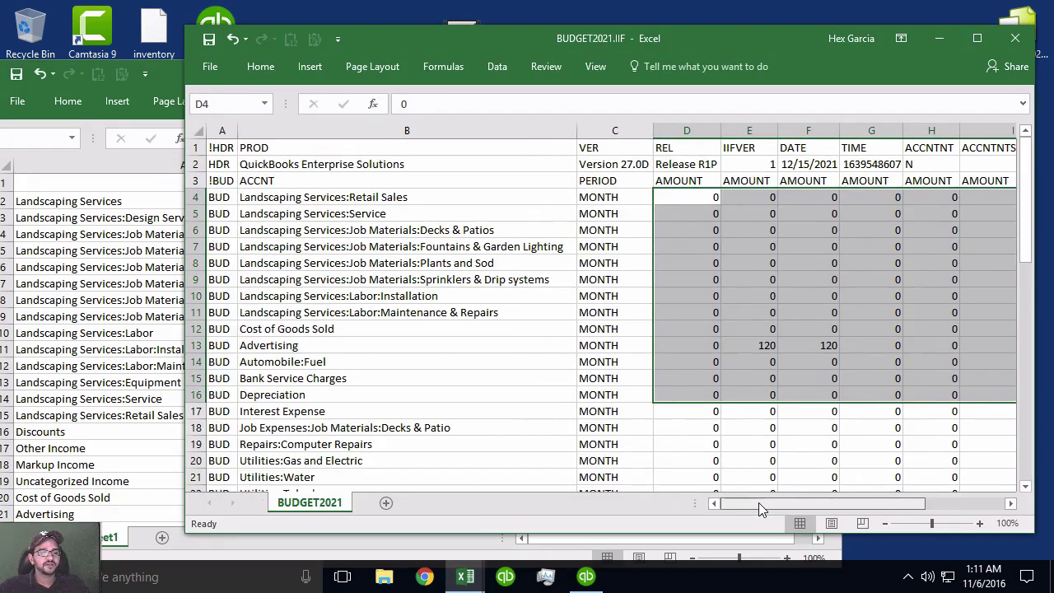
pyautogui.moveTo(1030, 213); pyautogui.dragTo(1025, 463)
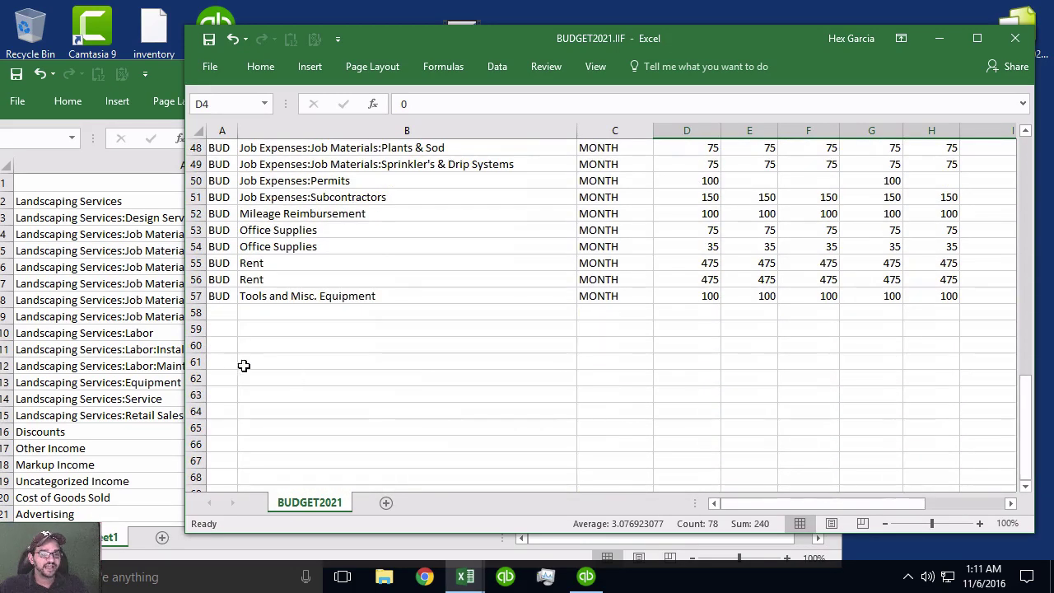
pyautogui.click(221, 297)
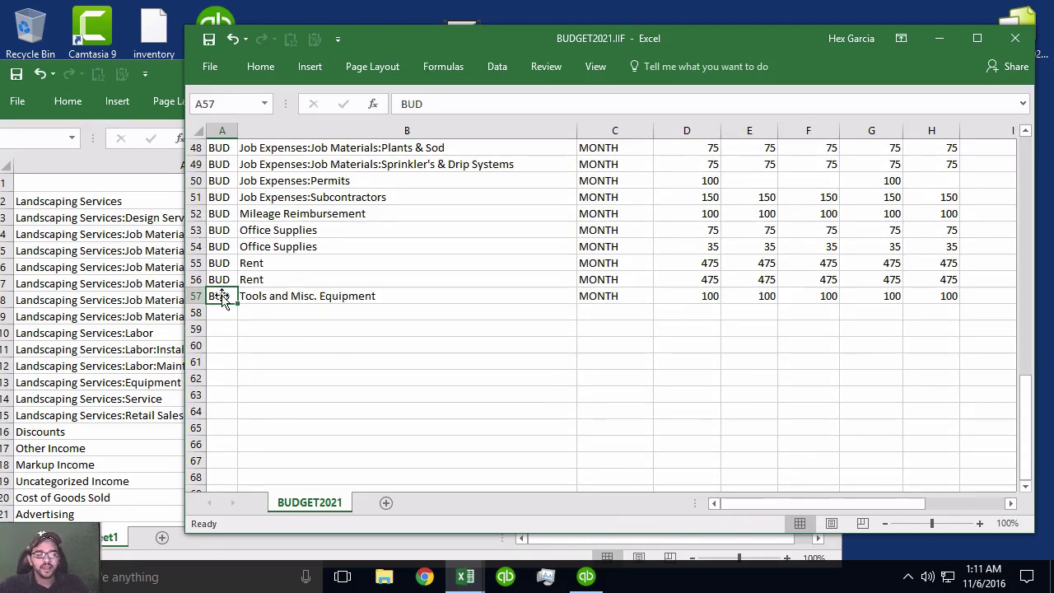
# Step: Copy the account names from column A of the Book2 workbook, starting at A2
pyautogui.moveTo(1033, 413); pyautogui.dragTo(1044, 179)
pyautogui.click(149, 216)
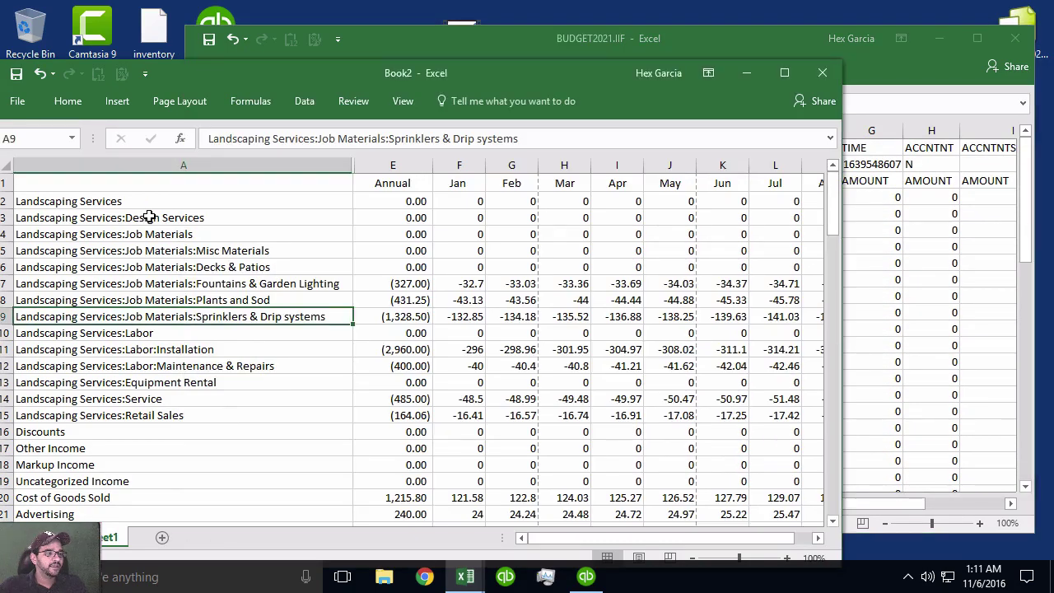
pyautogui.moveTo(148, 206); pyautogui.dragTo(118, 478)
pyautogui.scroll(17, 107, 370)
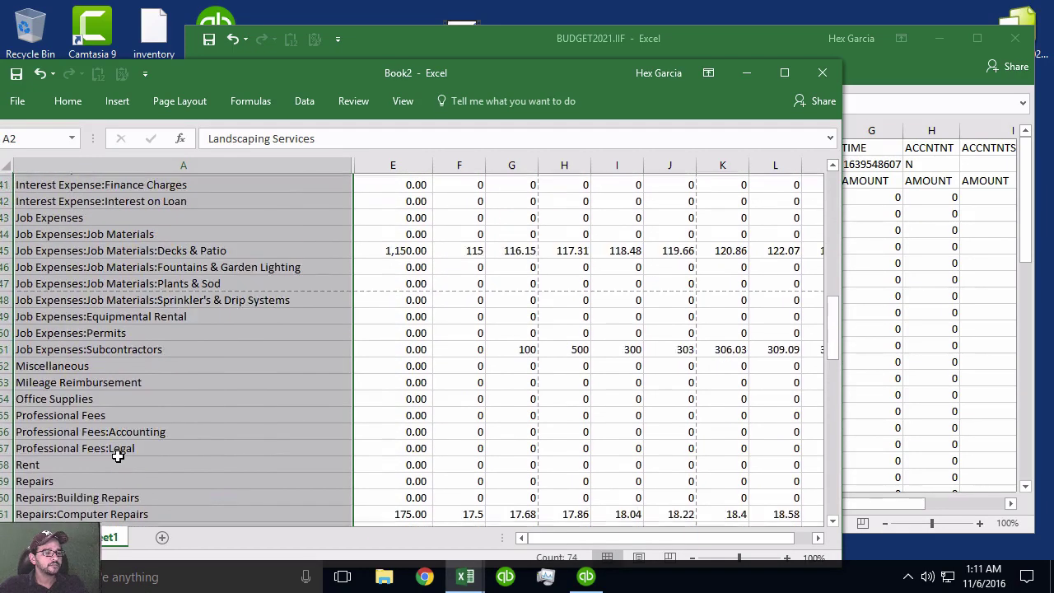
pyautogui.rightClick(71, 208)
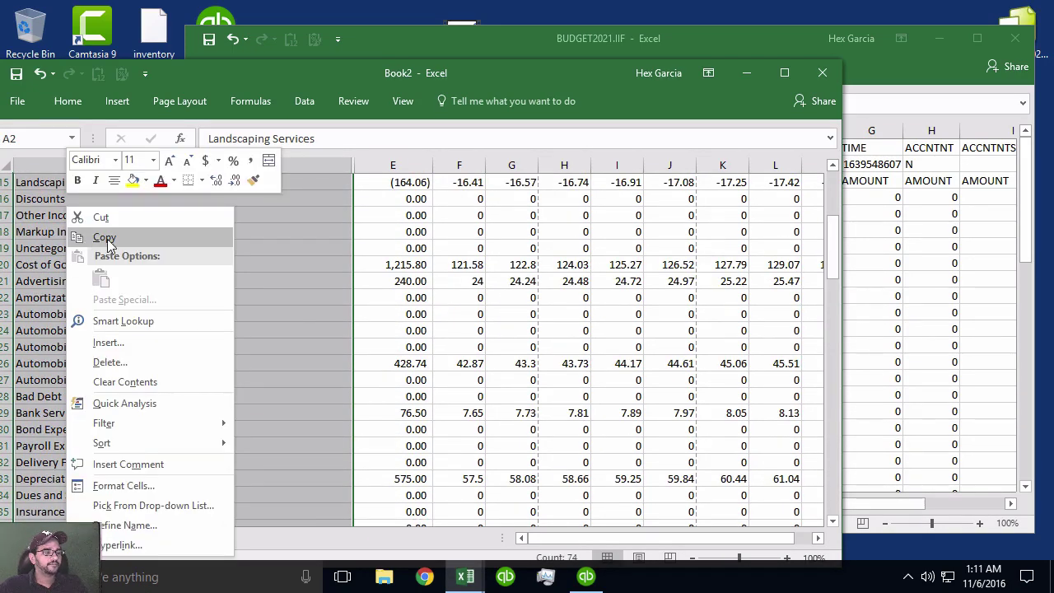
pyautogui.click(105, 237)
pyautogui.scroll(5, 107, 239)
# Step: Paste the copied account names into BUDGET2021.IIF starting at cell B4
pyautogui.click(493, 31)
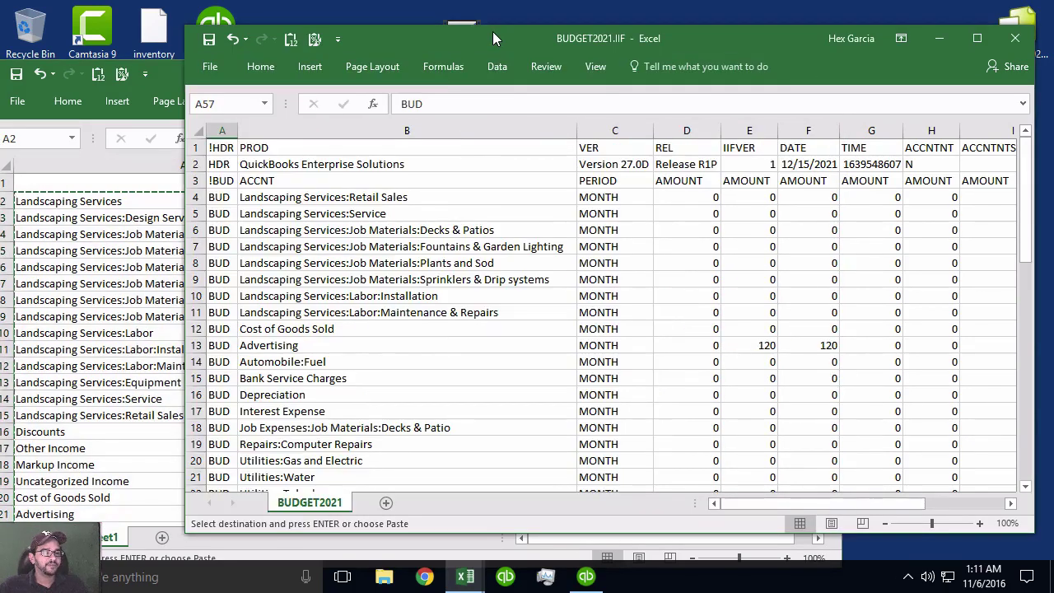
pyautogui.click(283, 196)
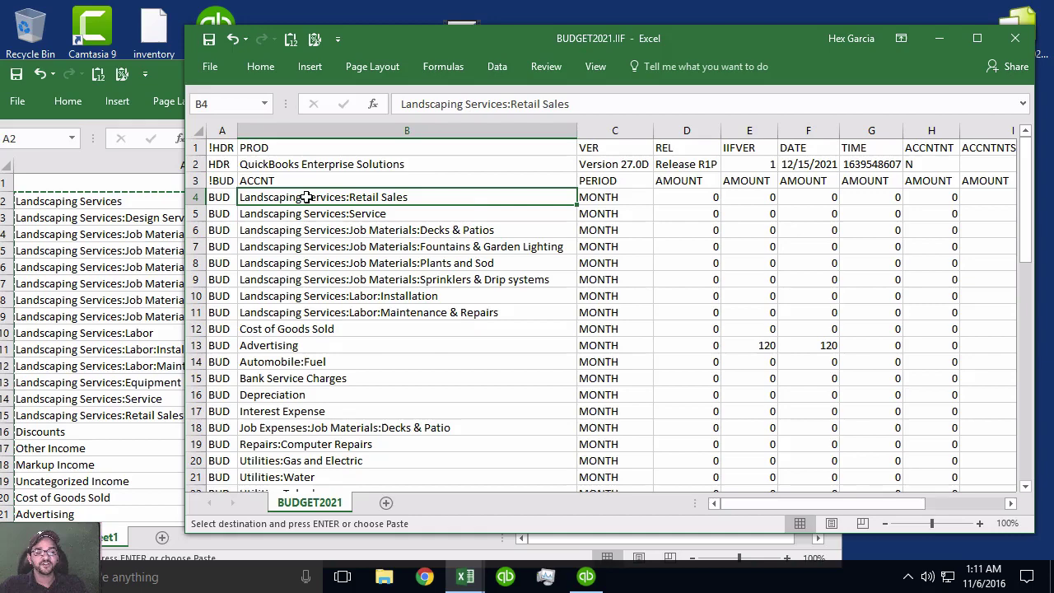
pyautogui.rightClick(306, 197)
pyautogui.click(366, 270)
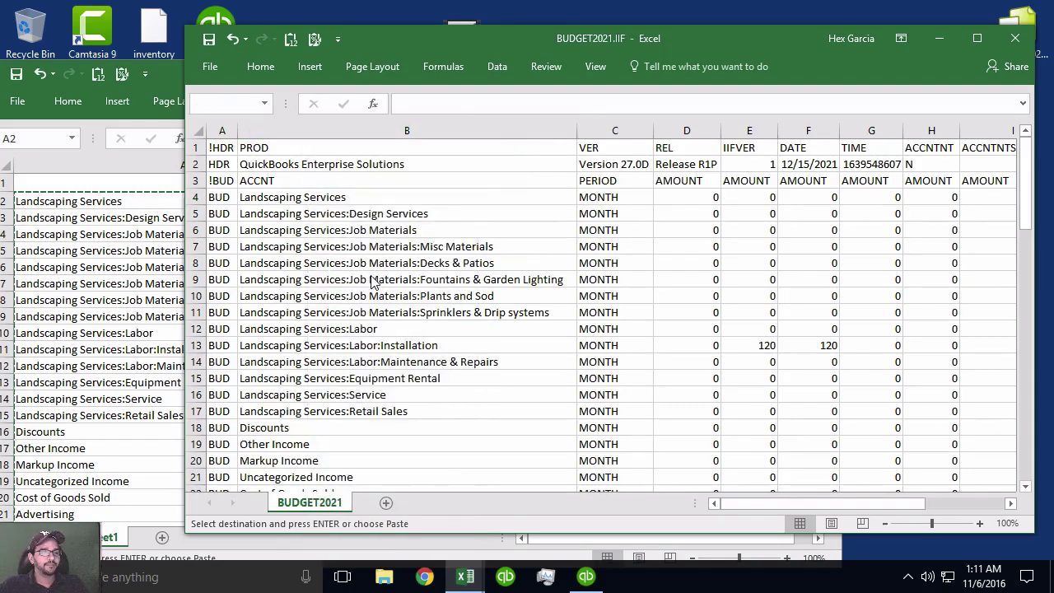
pyautogui.moveTo(1033, 155); pyautogui.dragTo(1028, 437)
pyautogui.click(331, 213)
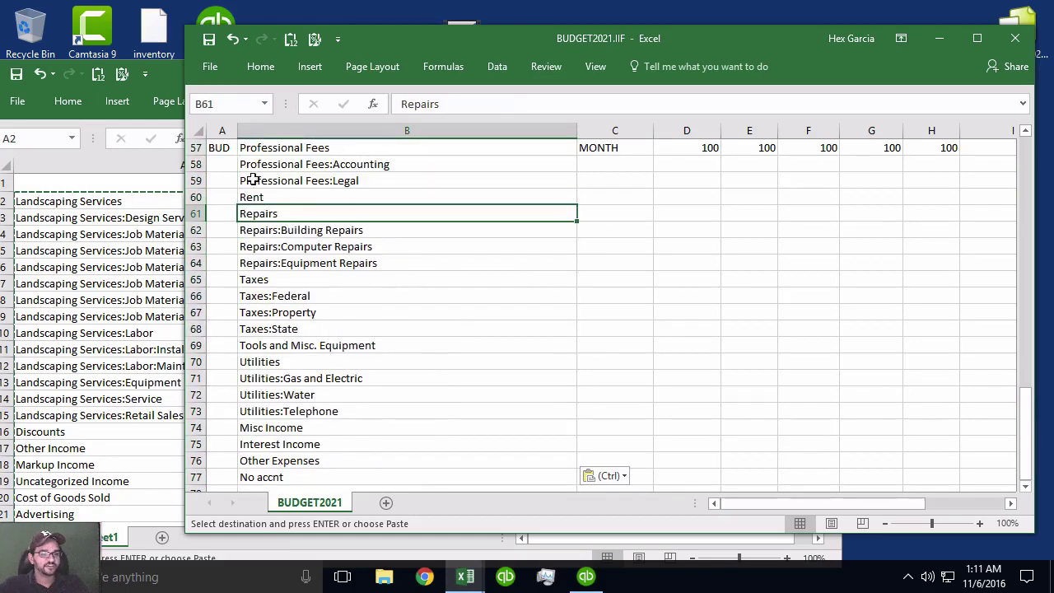
# Step: Fill BUD down column A from A57 through row 77
pyautogui.click(215, 147)
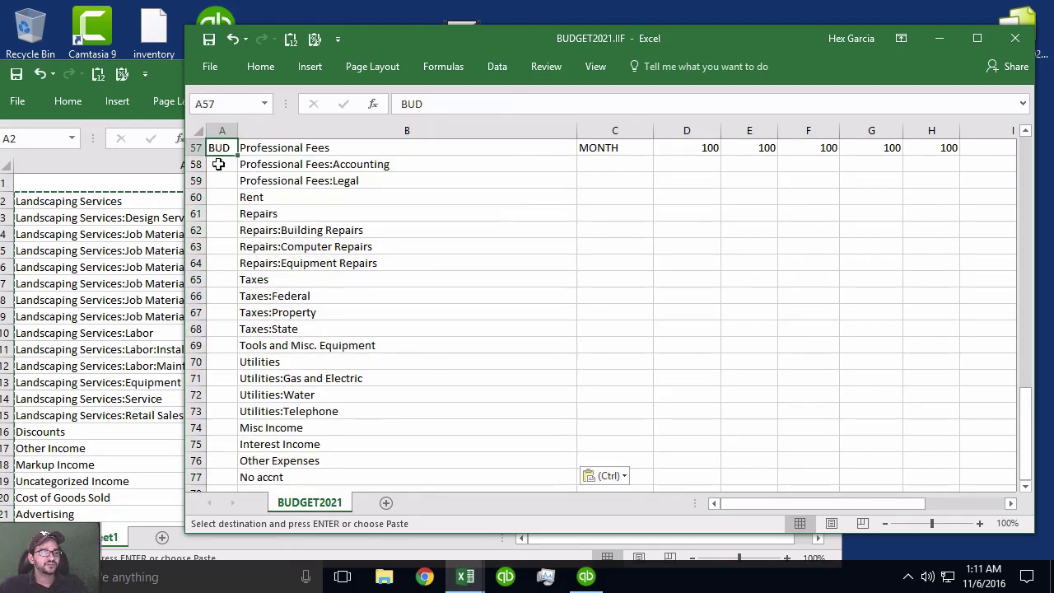
pyautogui.moveTo(238, 159); pyautogui.dragTo(242, 482)
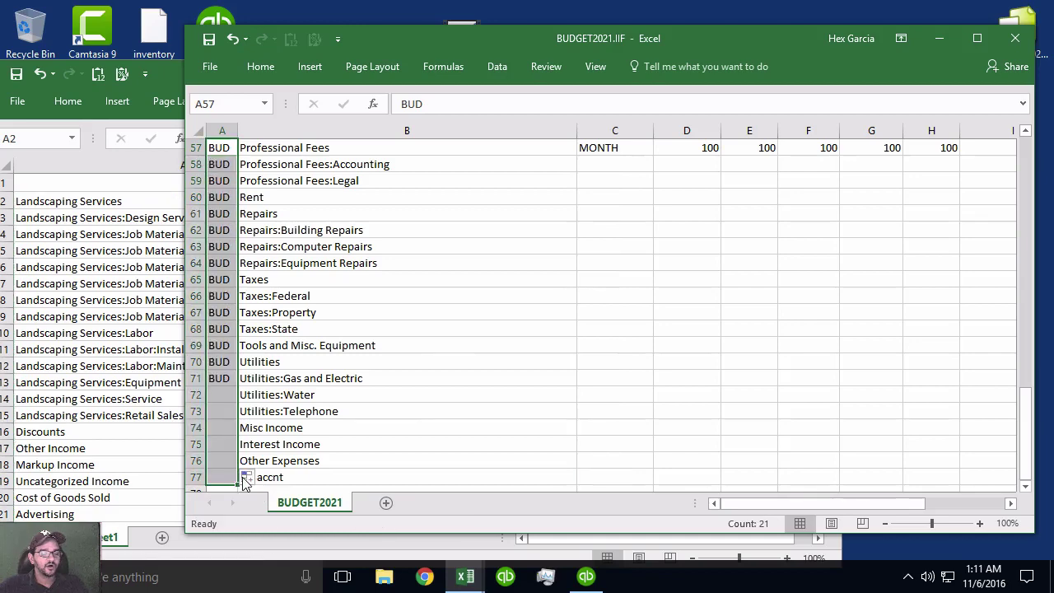
pyautogui.scroll(-2, 409, 417)
pyautogui.click(400, 410)
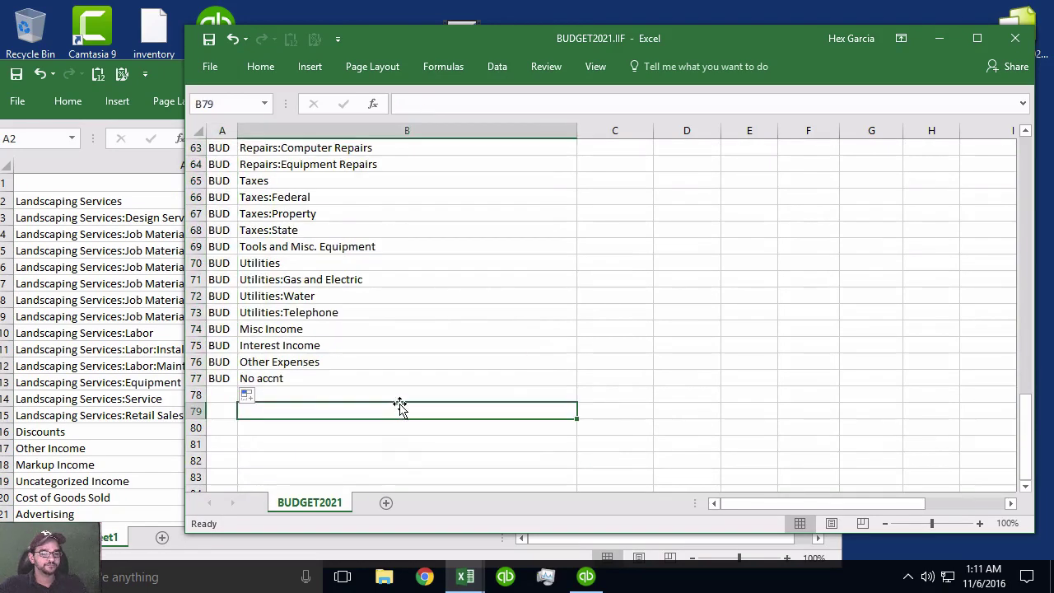
# Step: Delete row 77, which holds the No accnt entry
pyautogui.click(196, 378)
pyautogui.rightClick(196, 378)
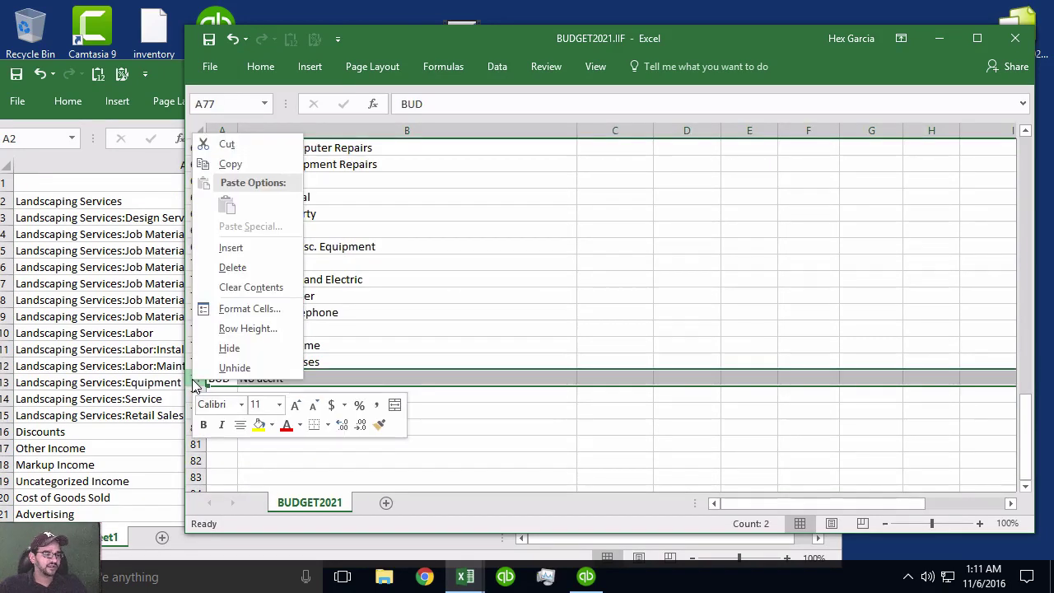
pyautogui.click(233, 266)
pyautogui.click(434, 410)
pyautogui.scroll(1, 318, 351)
pyautogui.scroll(8, 318, 351)
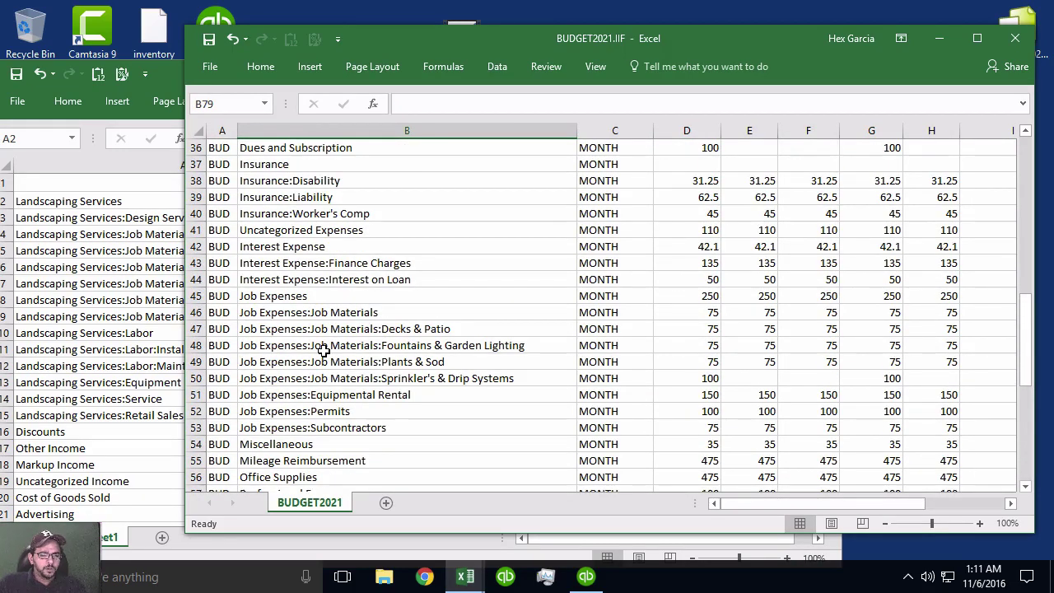
# Step: In Book2, select the Jan–Dec monthly budget figures F2:Q75 and copy them with Ctrl+C
pyautogui.scroll(12, 344, 349)
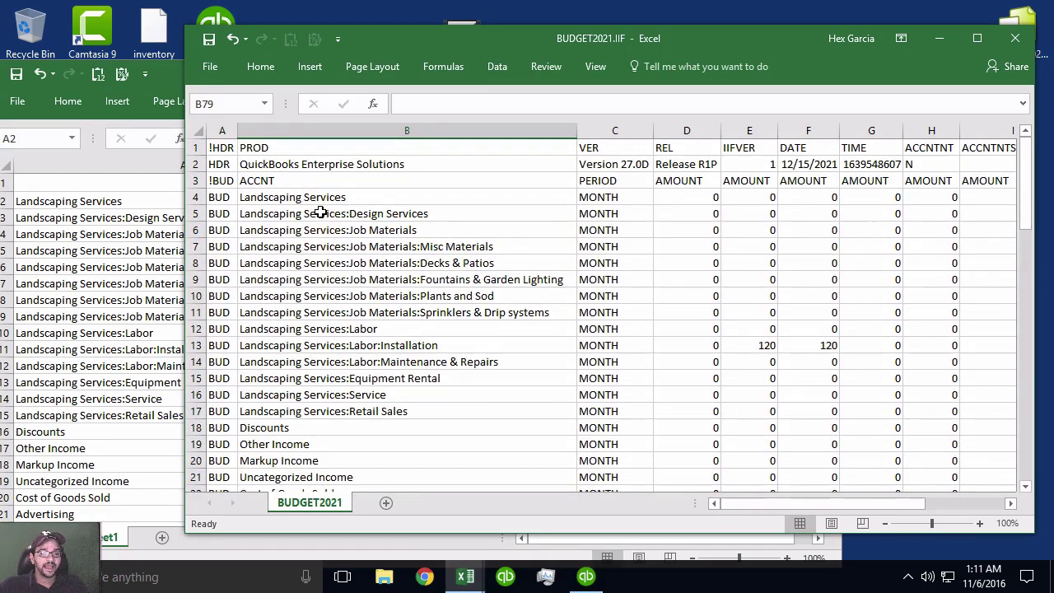
pyautogui.moveTo(710, 197); pyautogui.dragTo(922, 264)
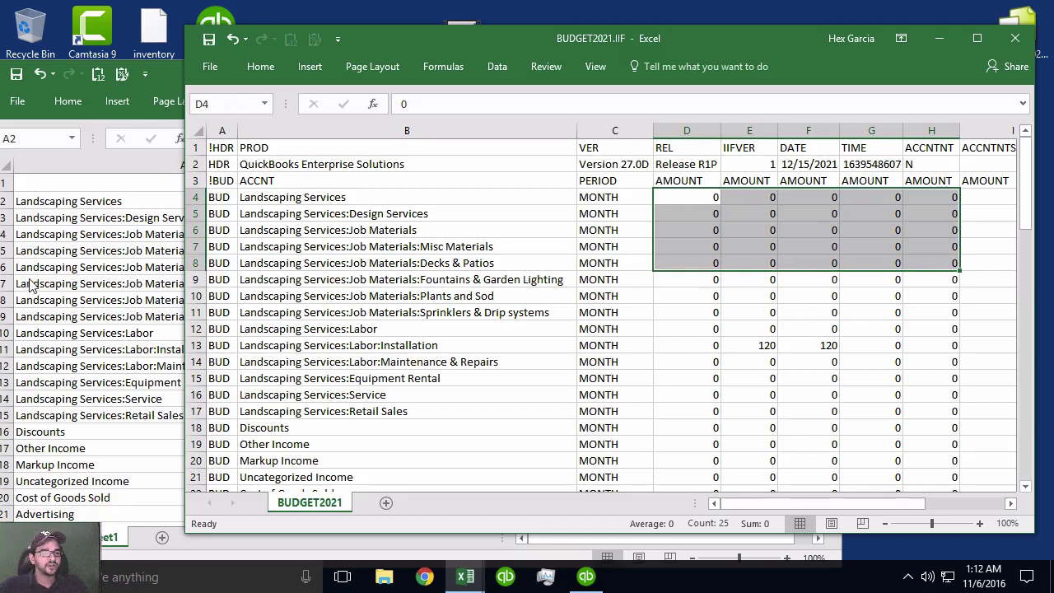
pyautogui.click(693, 200)
pyautogui.click(117, 250)
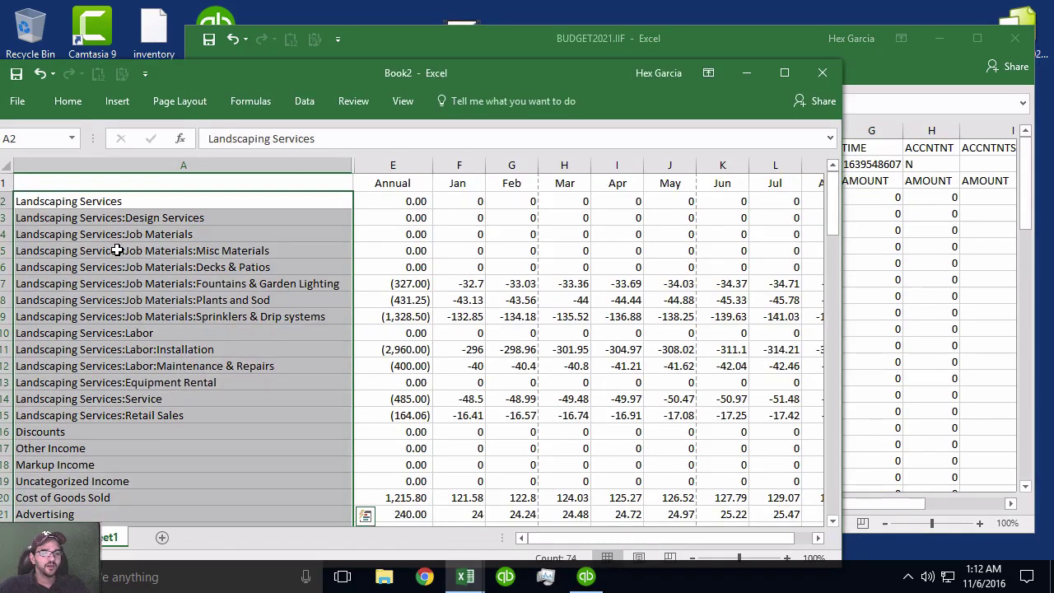
pyautogui.click(414, 205)
pyautogui.click(393, 164)
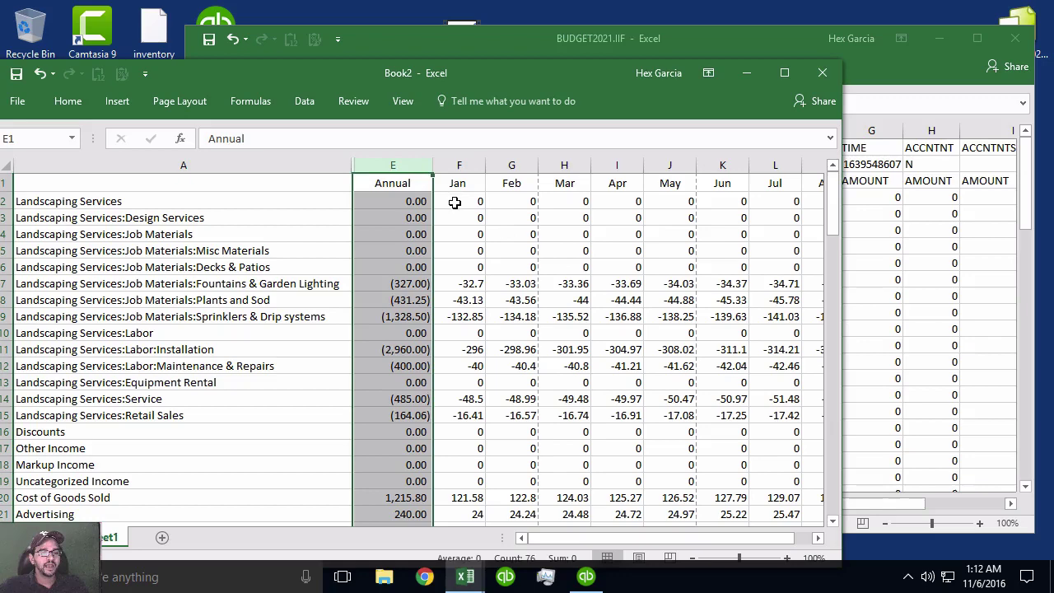
pyautogui.moveTo(455, 202); pyautogui.dragTo(700, 265)
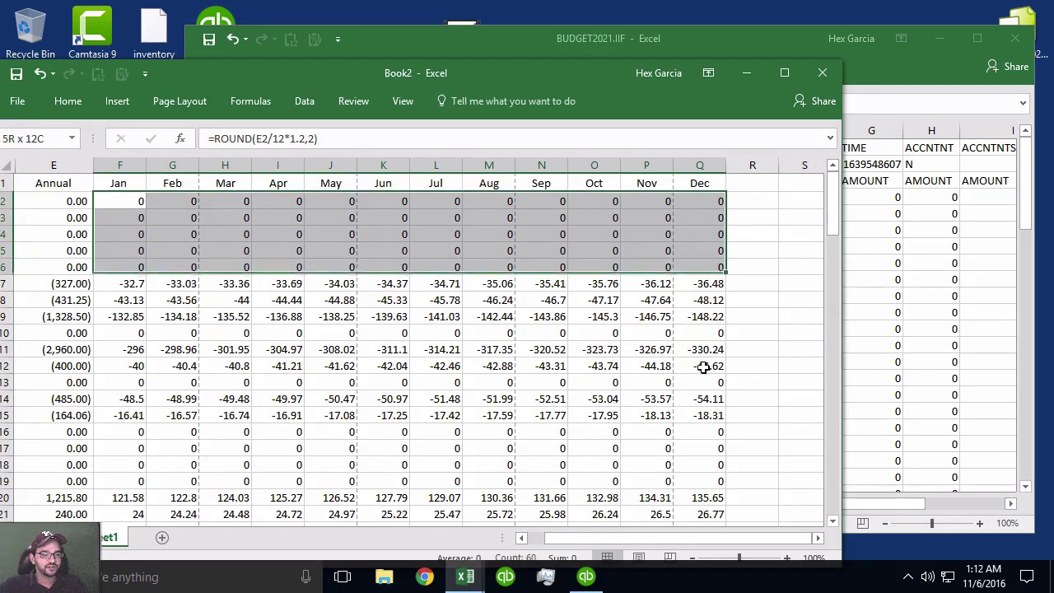
pyautogui.moveTo(703, 367); pyautogui.dragTo(546, 193)
pyautogui.rightClick(546, 194)
pyautogui.press('Escape')
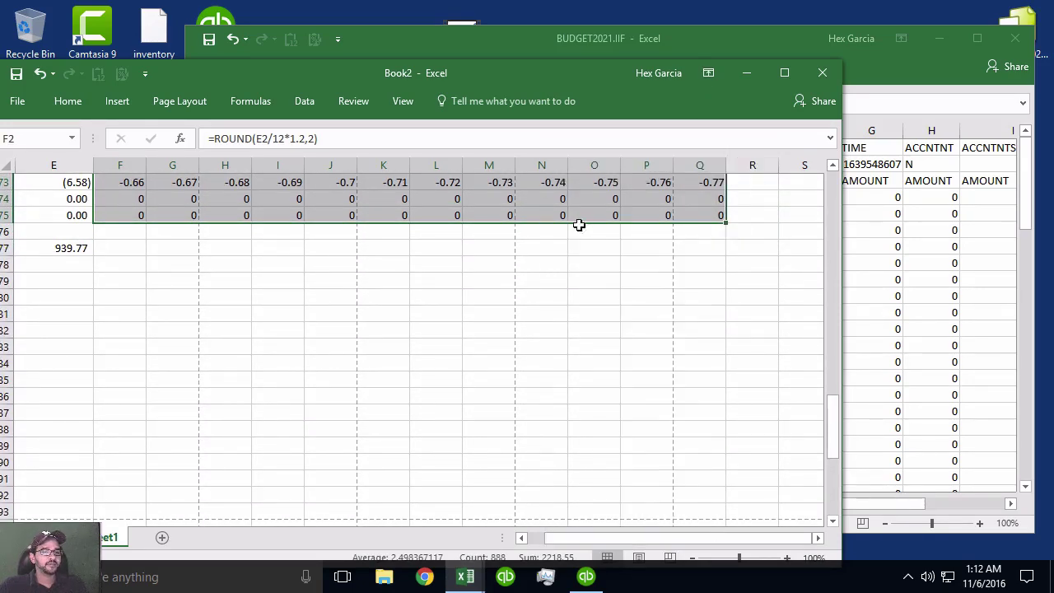
pyautogui.hotkey('ctrl', 'c')
pyautogui.scroll(20, 579, 225)
# Step: Paste Book2's monthly figures as values into BUDGET2021.IIF at D4, replacing the #VALUE! errors
pyautogui.click(810, 32)
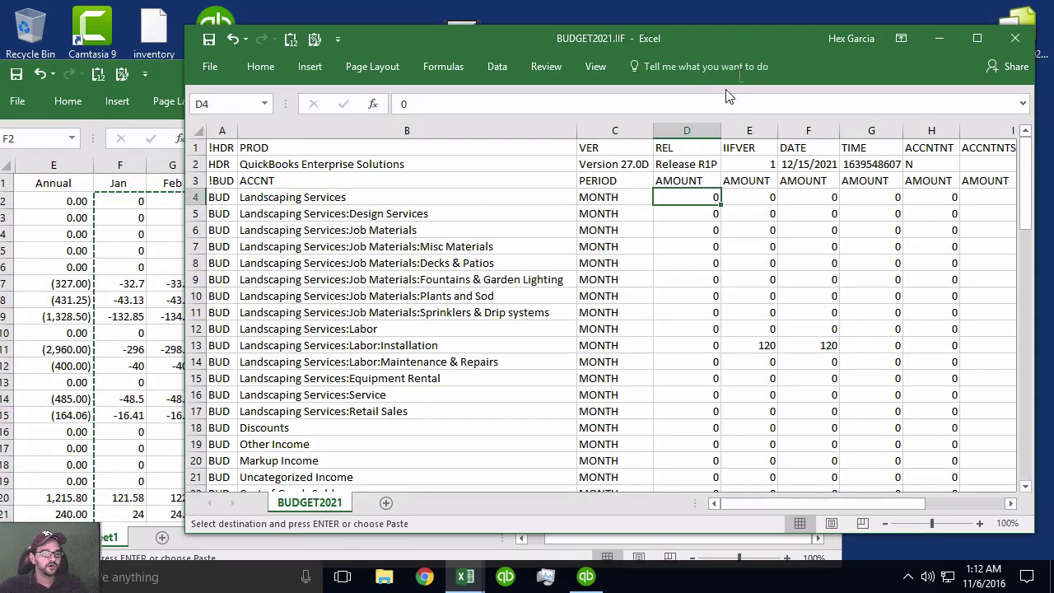
pyautogui.moveTo(807, 506); pyautogui.dragTo(849, 504)
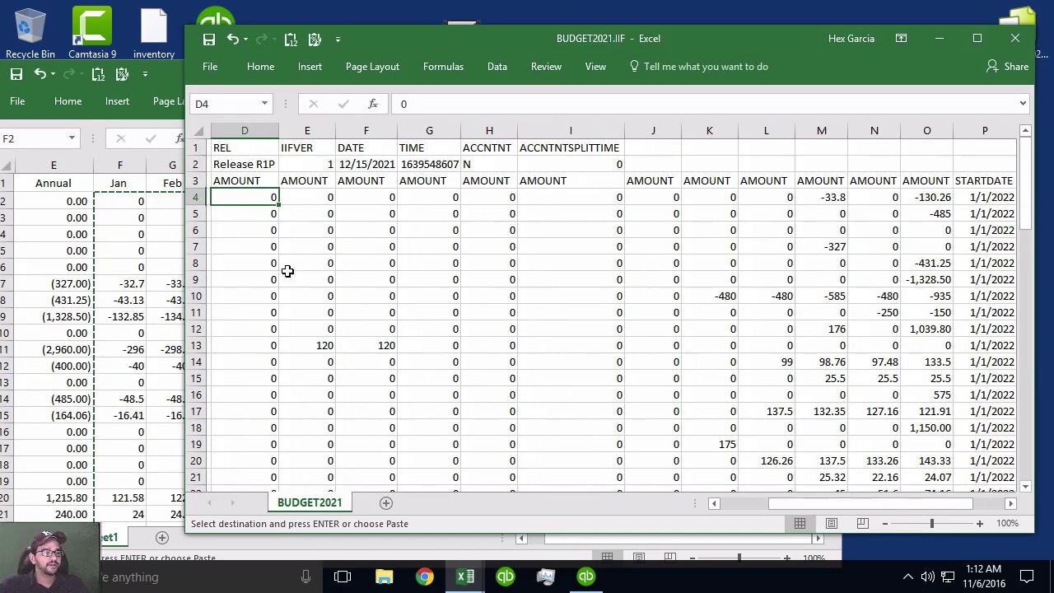
pyautogui.click(714, 504)
pyautogui.rightClick(305, 201)
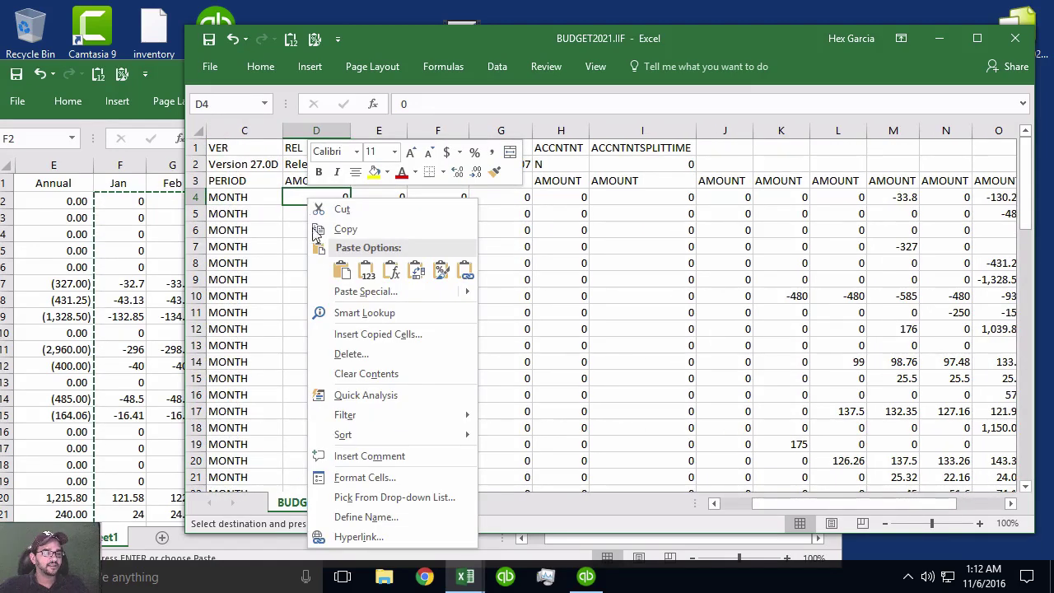
pyautogui.click(341, 270)
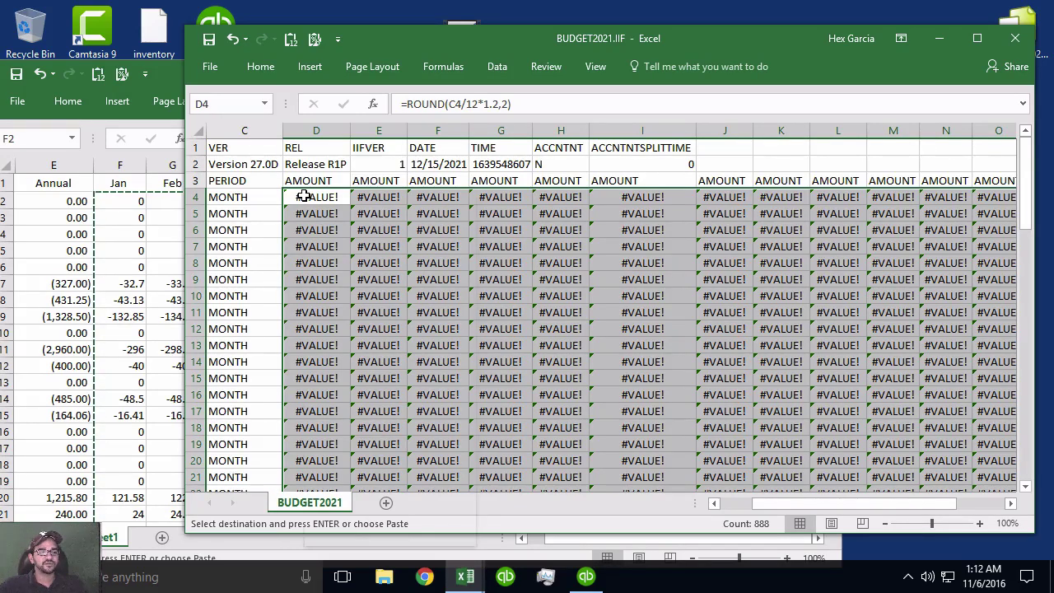
pyautogui.rightClick(305, 201)
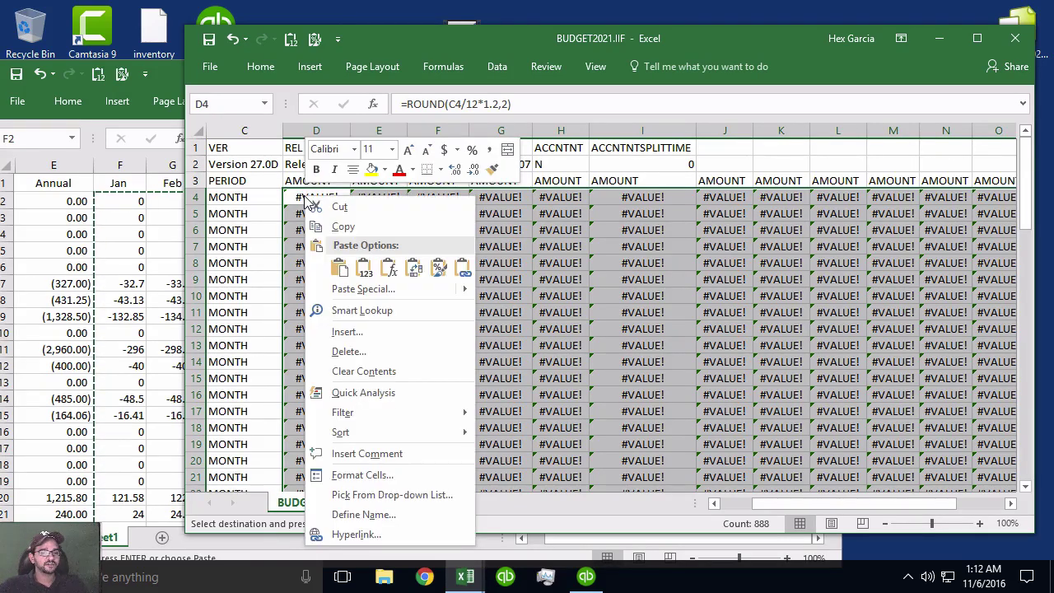
pyautogui.click(363, 270)
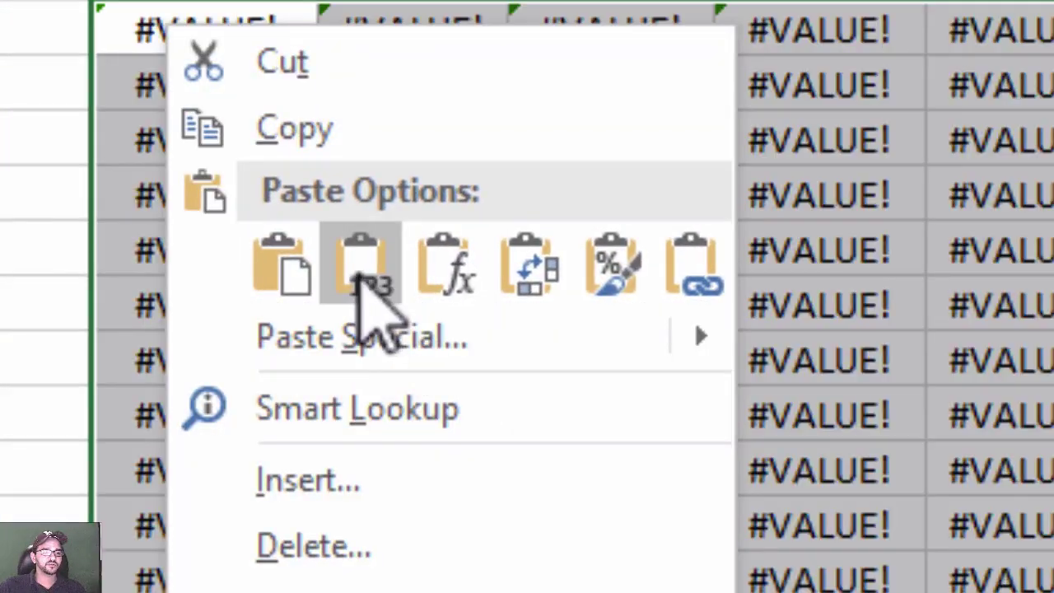
pyautogui.click(363, 265)
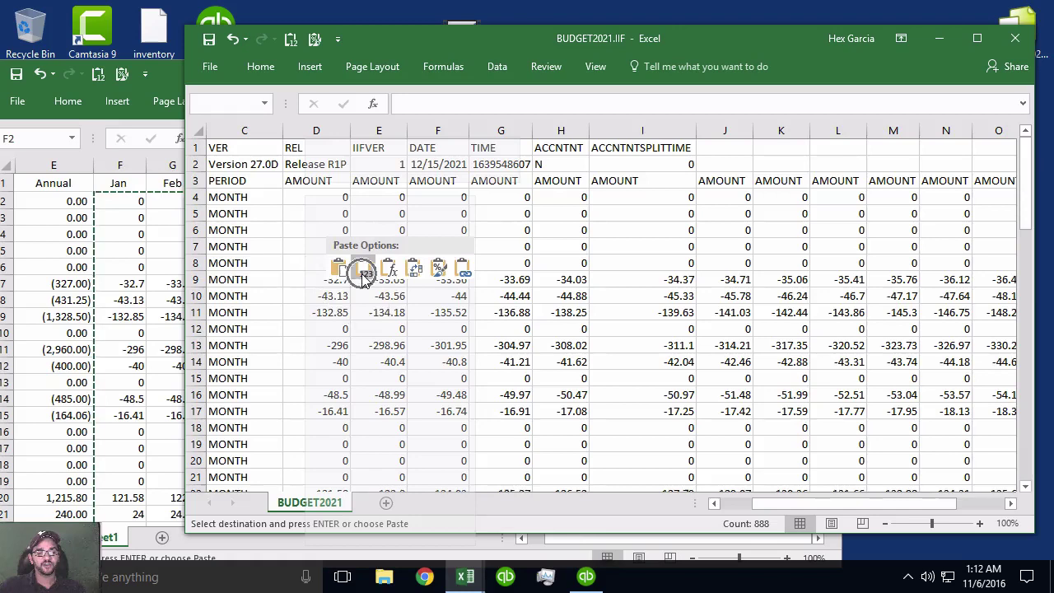
pyautogui.click(363, 272)
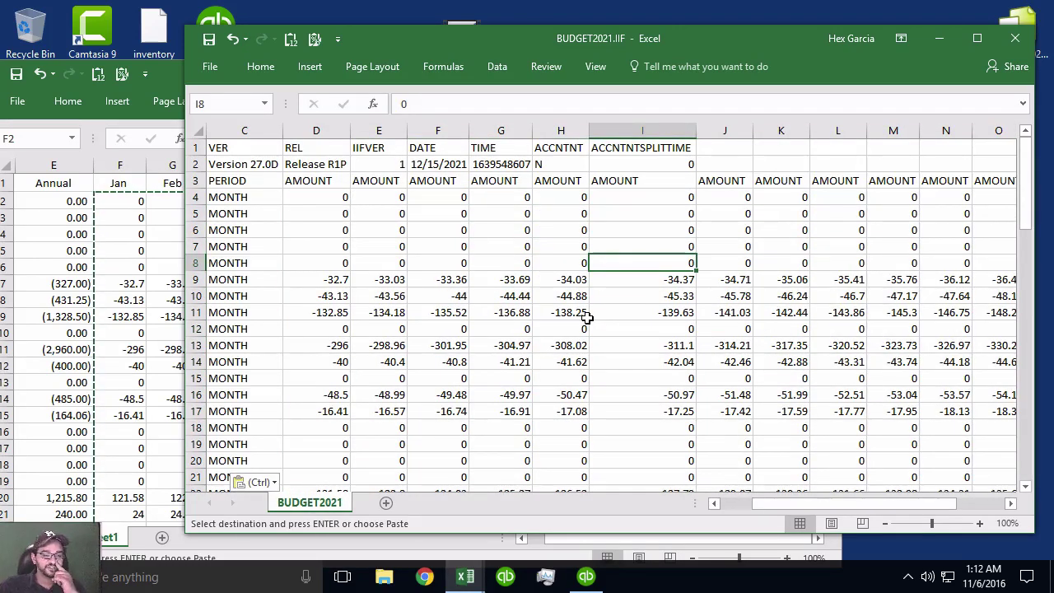
pyautogui.click(461, 298)
pyautogui.click(503, 281)
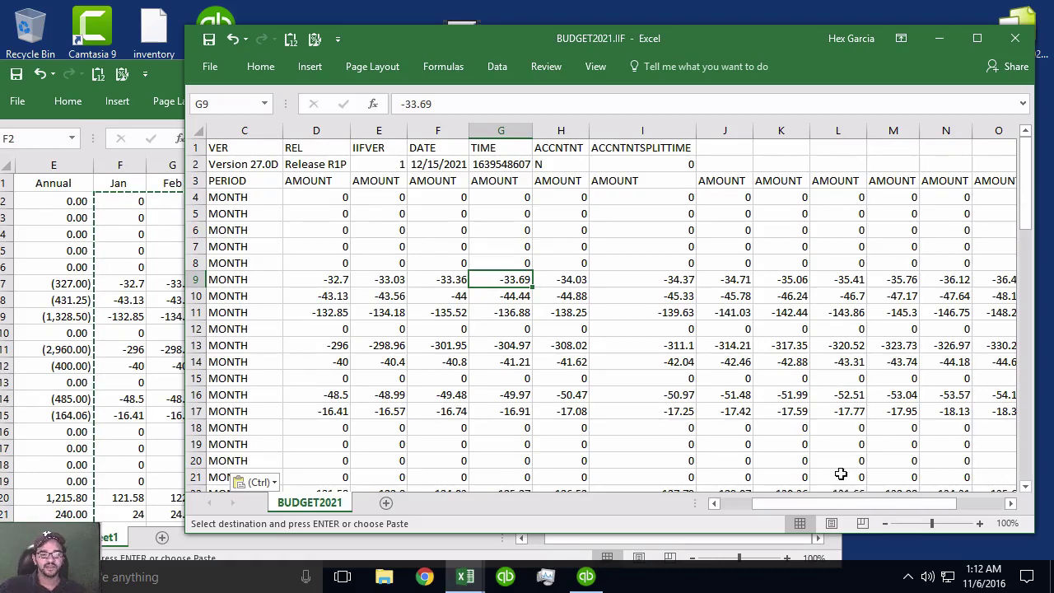
pyautogui.moveTo(852, 504); pyautogui.dragTo(896, 506)
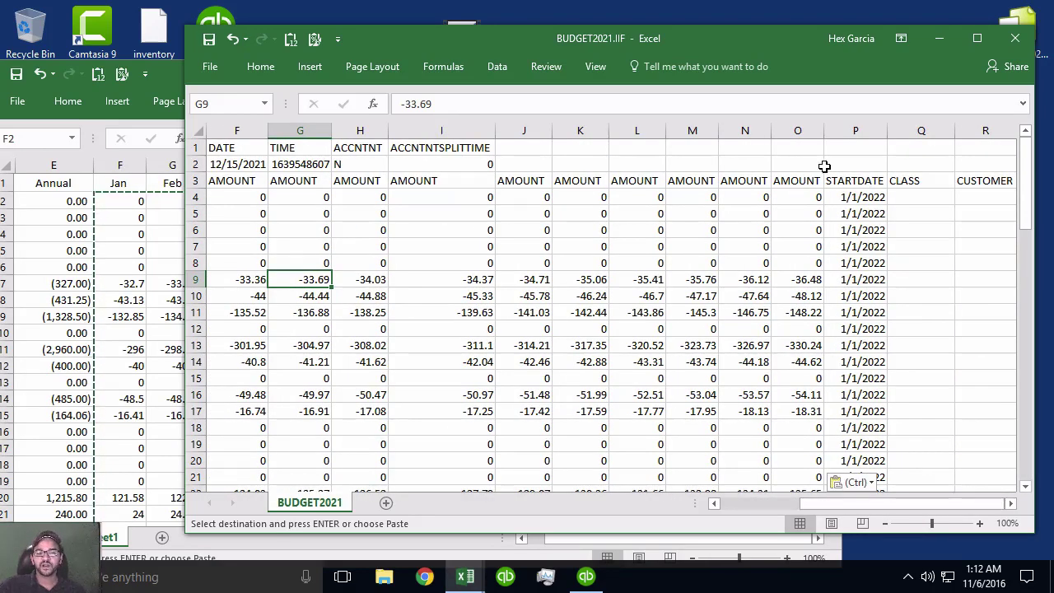
# Step: Fill the STARTDATE column with 1/1/2022 from row 4 down to row 77
pyautogui.click(859, 136)
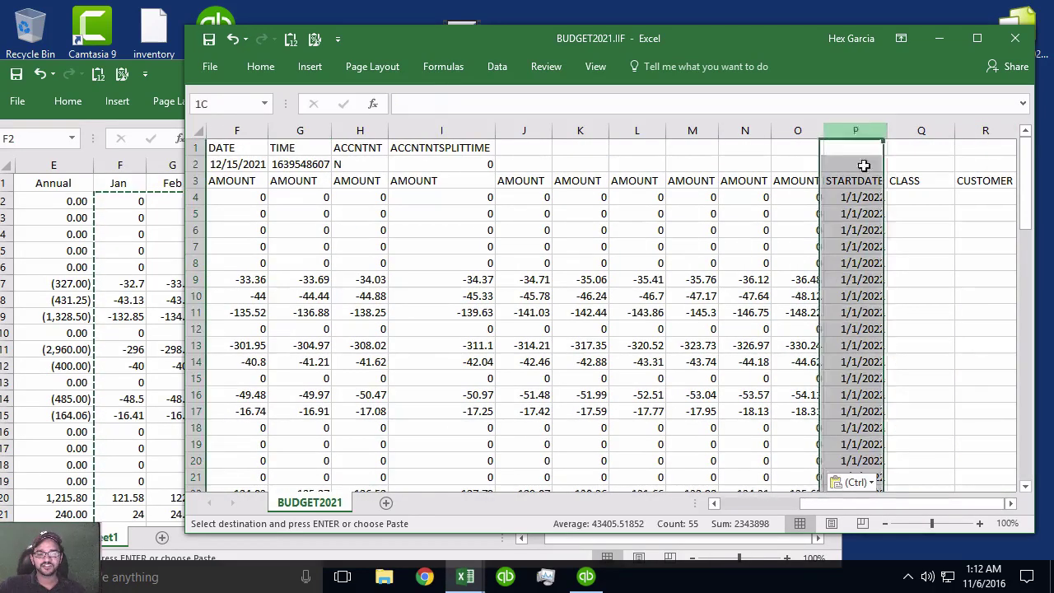
pyautogui.moveTo(859, 197); pyautogui.dragTo(852, 446)
pyautogui.hotkey('ctrl', 'v')
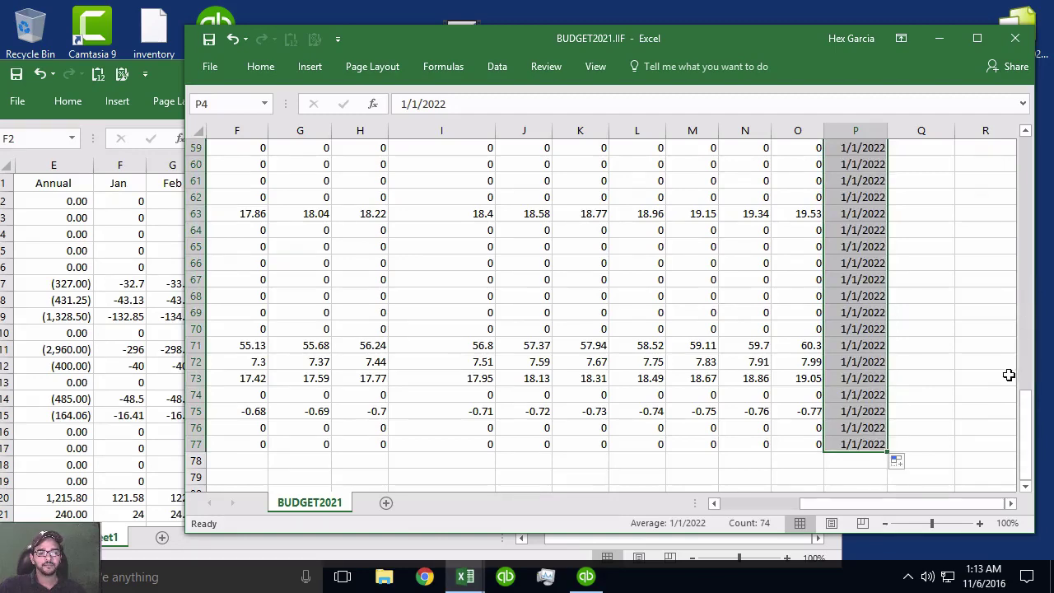
pyautogui.scroll(19, 1028, 236)
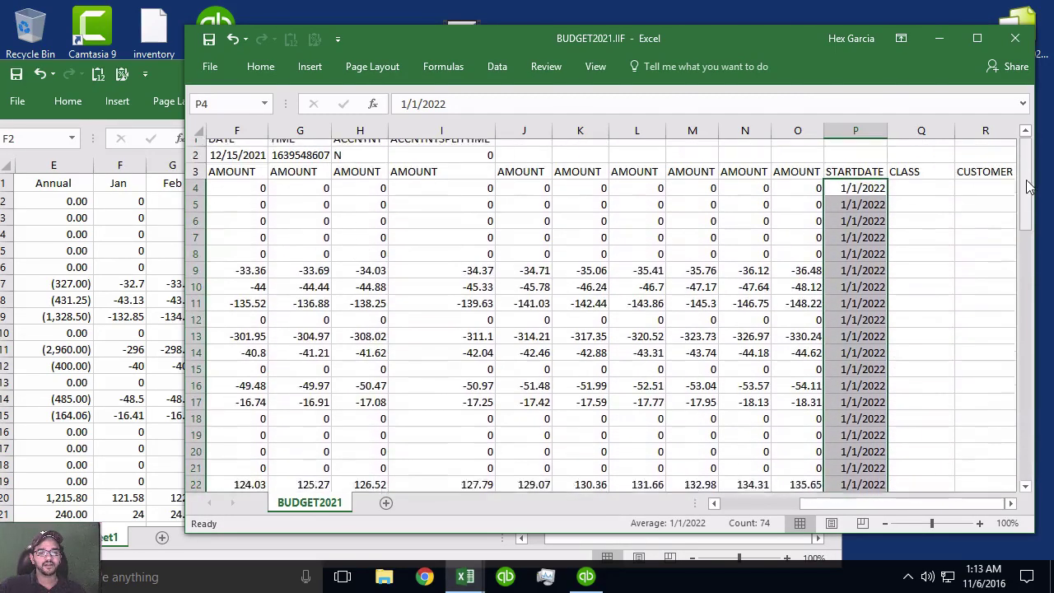
# Step: Clear the contents of the CLASS cells from row 4 down and review the filled start dates
pyautogui.moveTo(918, 200)
pyautogui.mouseDown()
pyautogui.moveTo(908, 591)
pyautogui.moveTo(913, 477)
pyautogui.moveTo(899, 487)
pyautogui.moveTo(901, 426)
pyautogui.moveTo(901, 442)
pyautogui.mouseUp()
pyautogui.rightClick(928, 225)
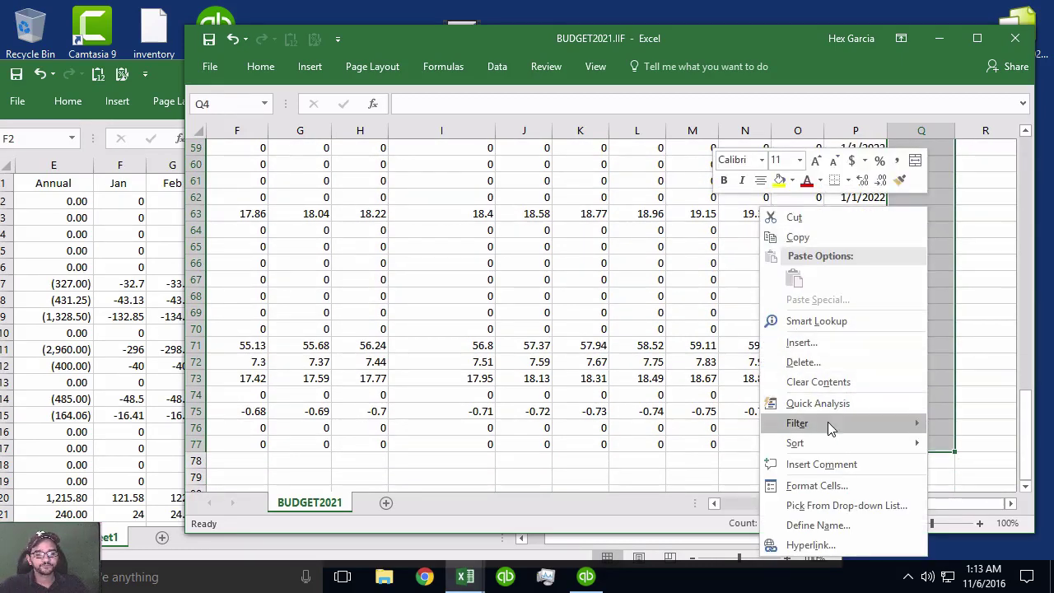
pyautogui.click(840, 383)
pyautogui.click(894, 314)
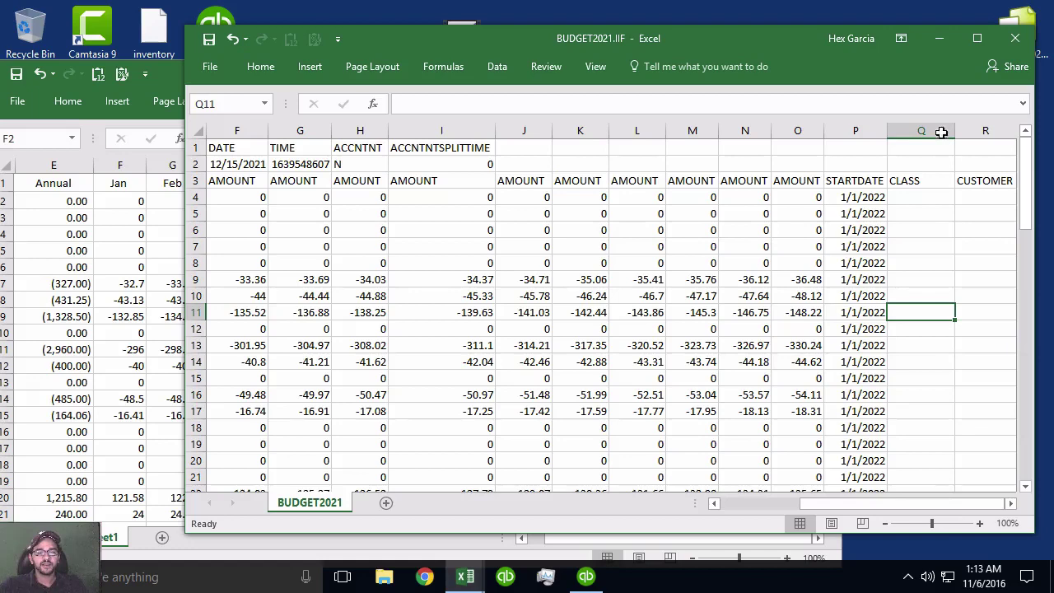
pyautogui.click(914, 212)
pyautogui.click(979, 199)
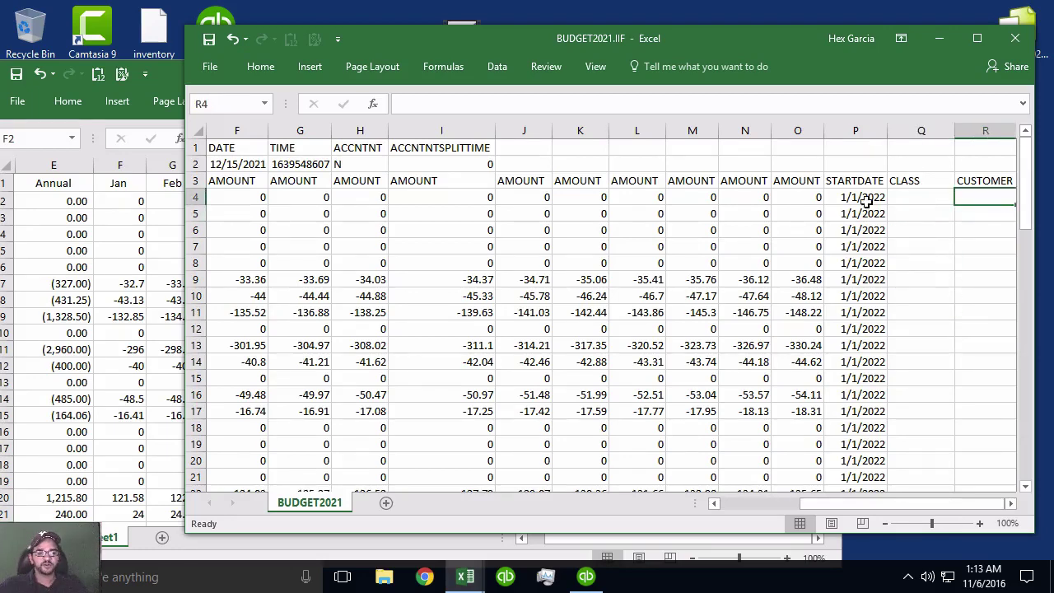
pyautogui.moveTo(866, 201); pyautogui.dragTo(870, 480)
pyautogui.click(730, 503)
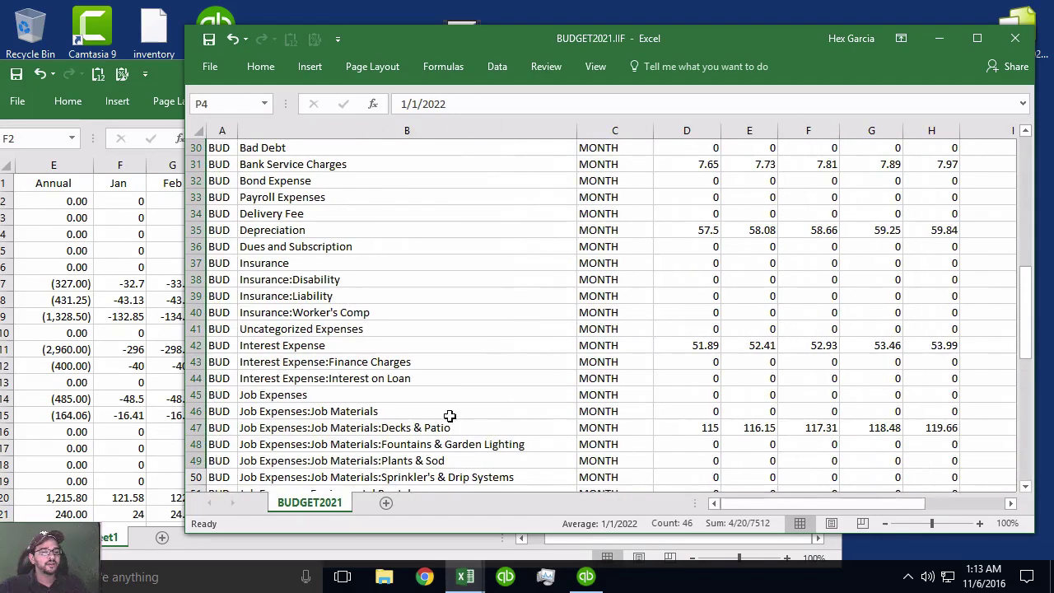
pyautogui.moveTo(320, 405); pyautogui.dragTo(294, 192)
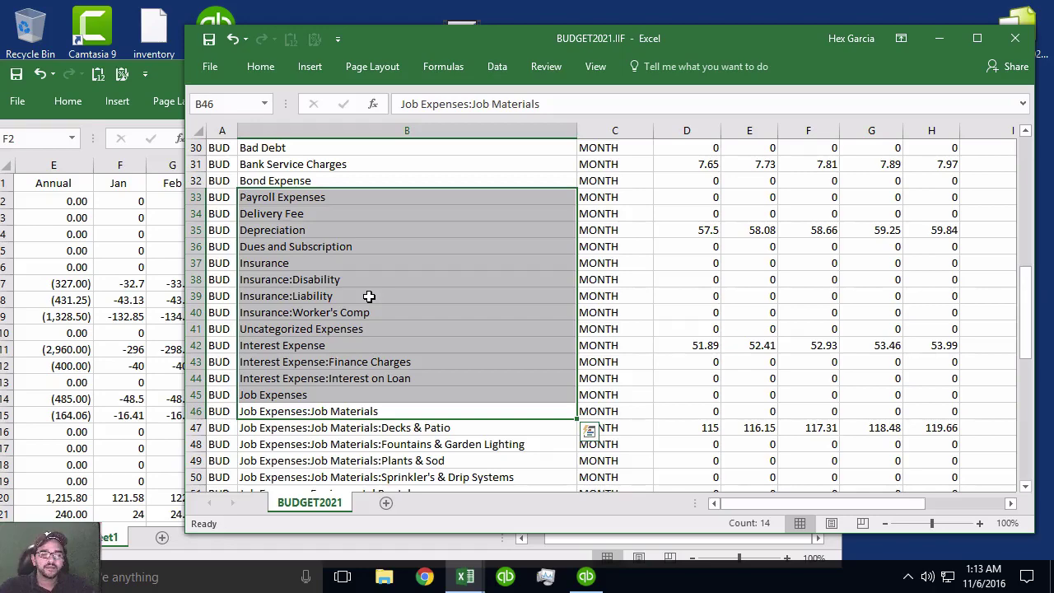
# Step: Extend MONTH down the PERIOD column from C57 through row 77
pyautogui.scroll(10, 631, 280)
pyautogui.click(614, 130)
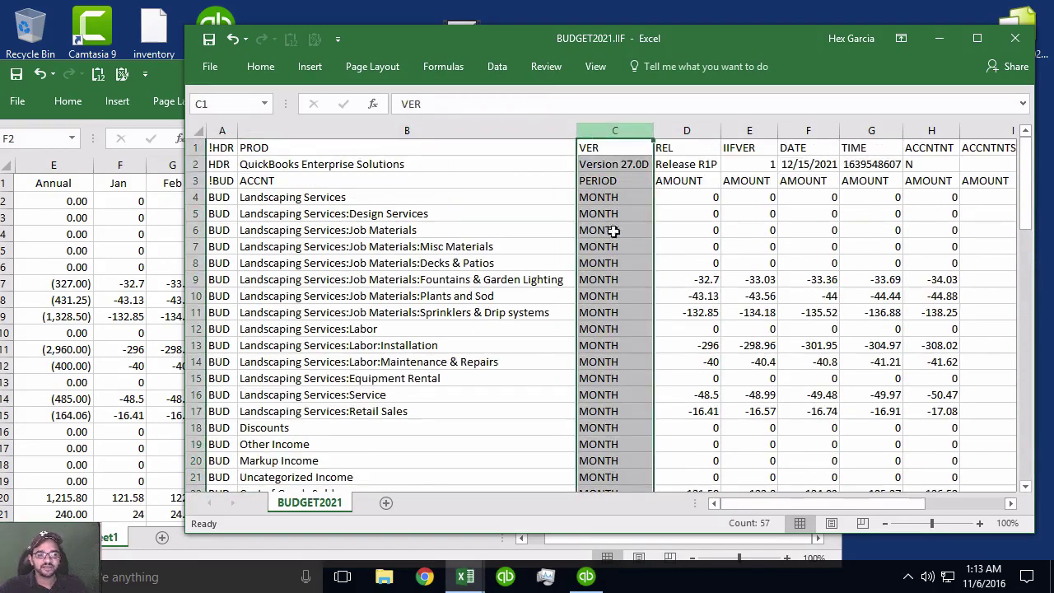
pyautogui.moveTo(1033, 179); pyautogui.dragTo(1028, 420)
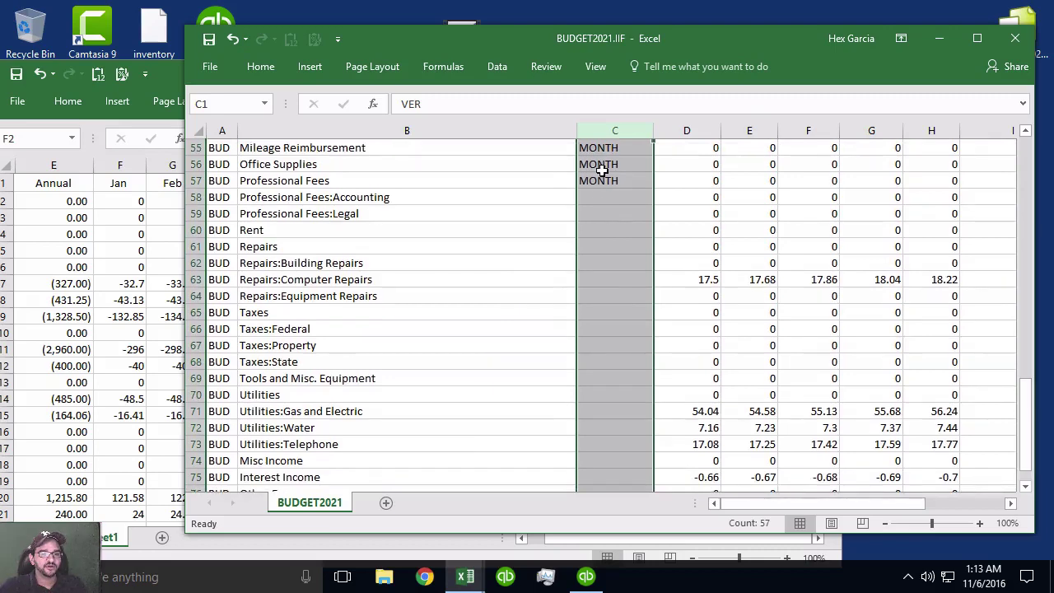
pyautogui.click(602, 165)
pyautogui.click(626, 180)
pyautogui.moveTo(646, 189); pyautogui.dragTo(626, 355)
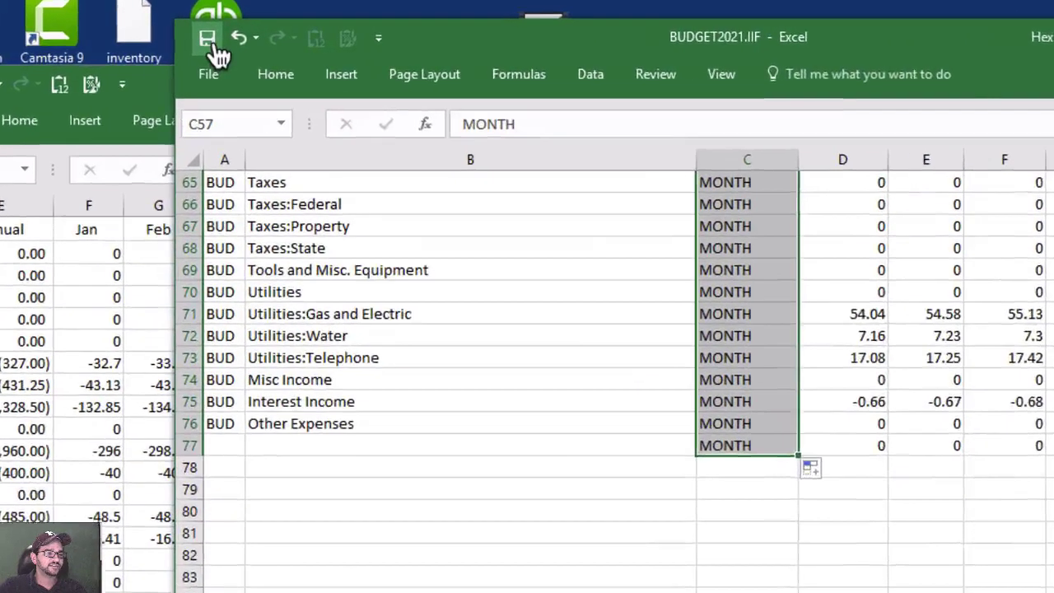
# Step: Save BUDGET2021.IIF as tab-delimited text, then close both workbooks, leaving Book2 unsaved
pyautogui.click(209, 41)
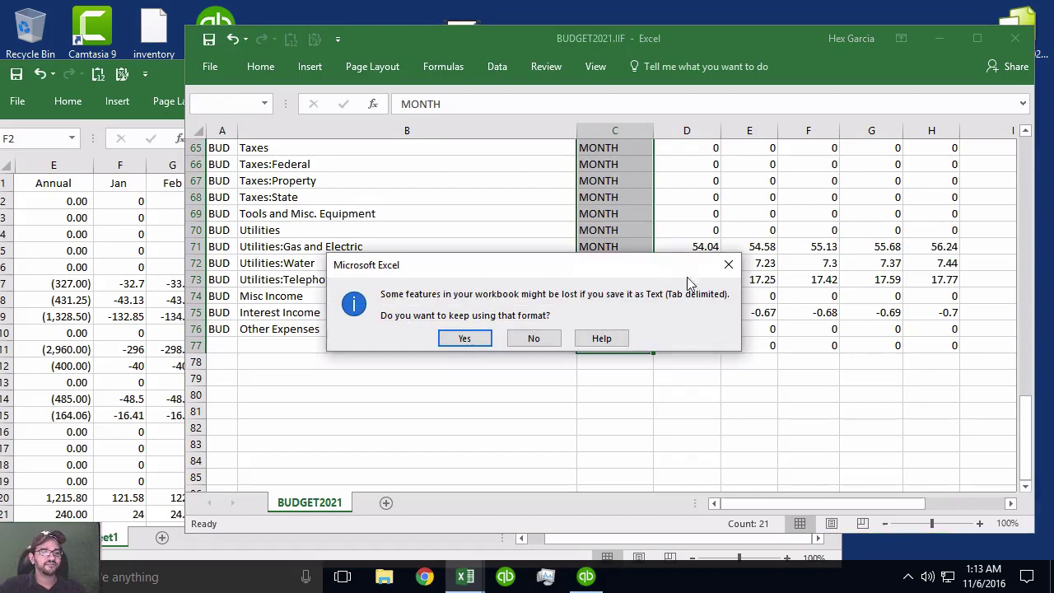
pyautogui.click(465, 339)
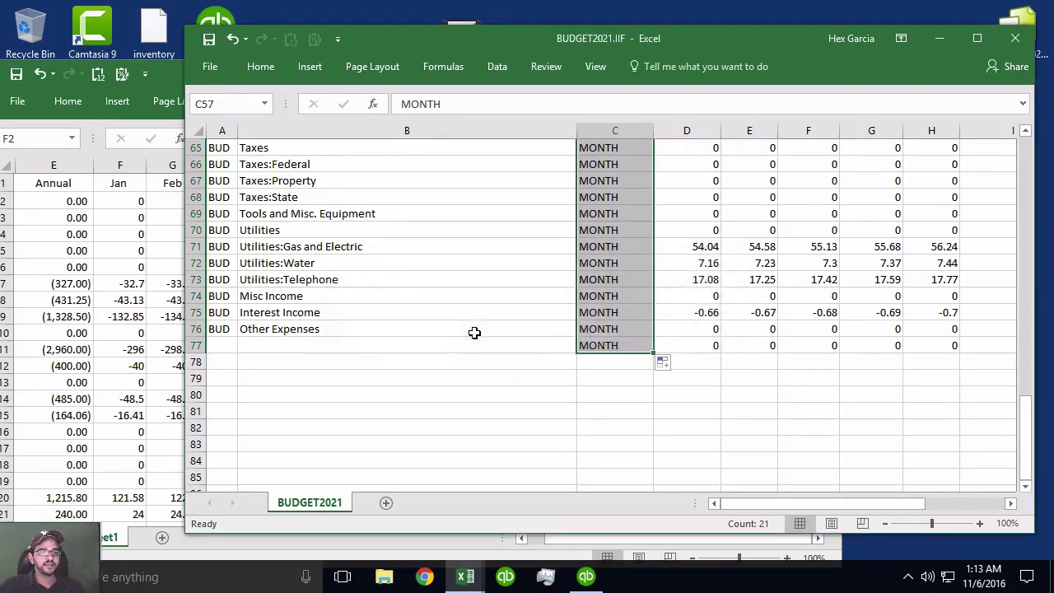
pyautogui.click(1015, 38)
pyautogui.click(822, 73)
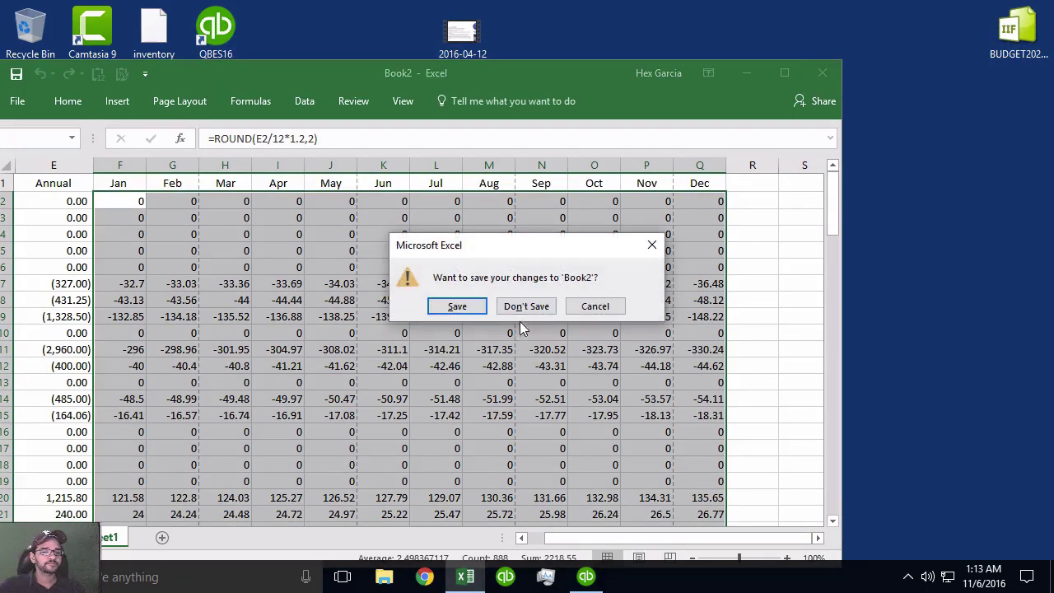
pyautogui.click(525, 308)
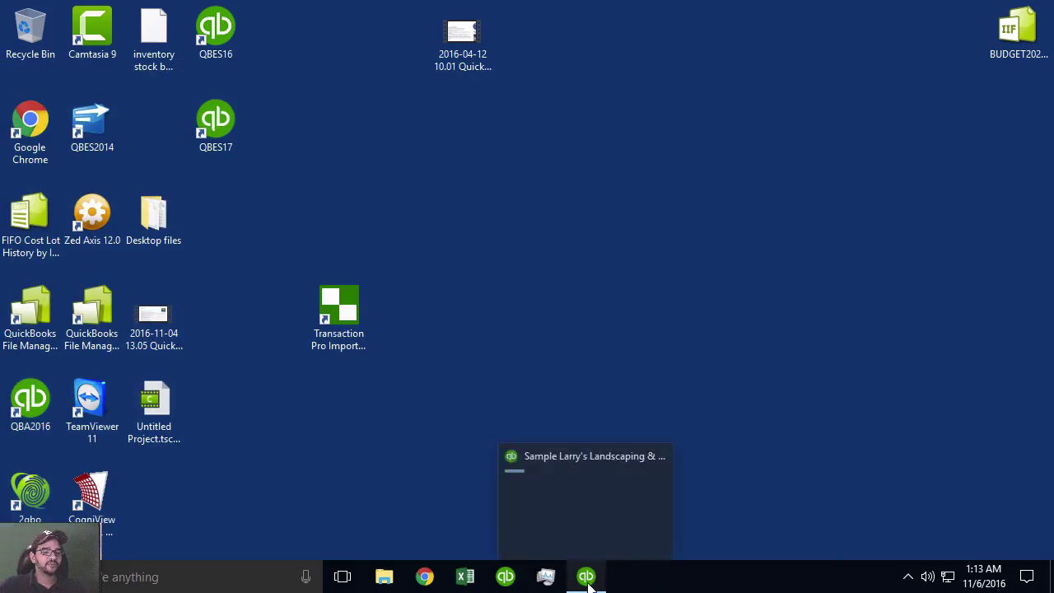
# Step: In QuickBooks, go to Company > Planning & Budgeting > Set Up Budgets
pyautogui.click(586, 577)
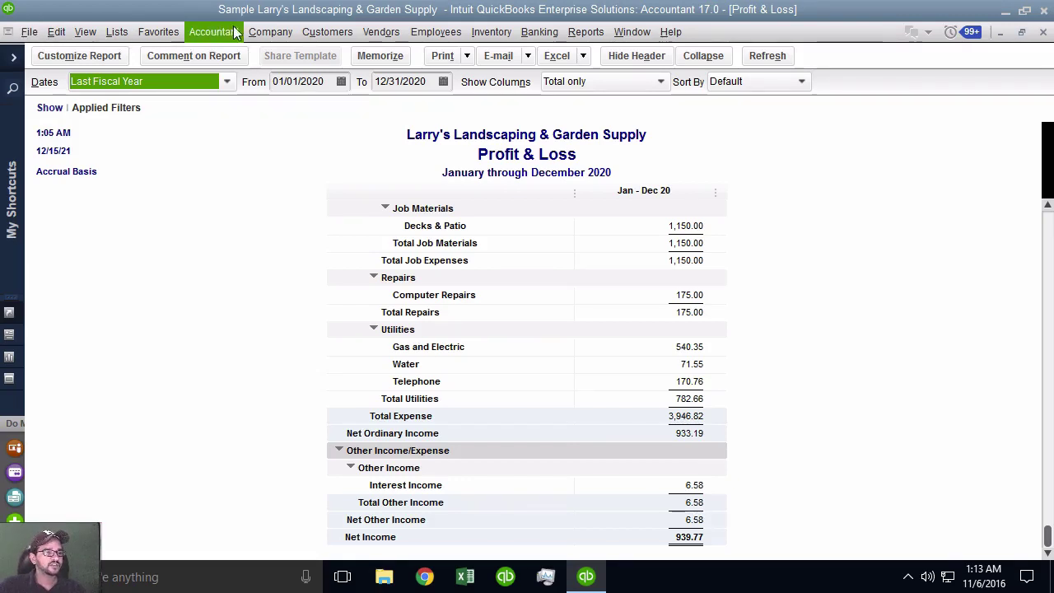
pyautogui.click(271, 32)
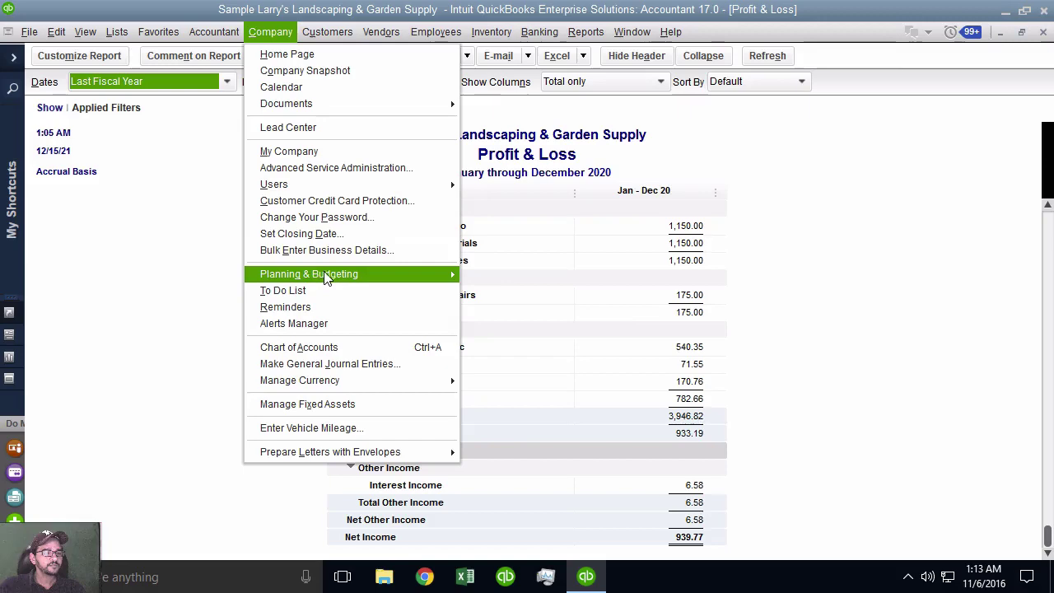
pyautogui.moveTo(327, 277)
pyautogui.click(539, 272)
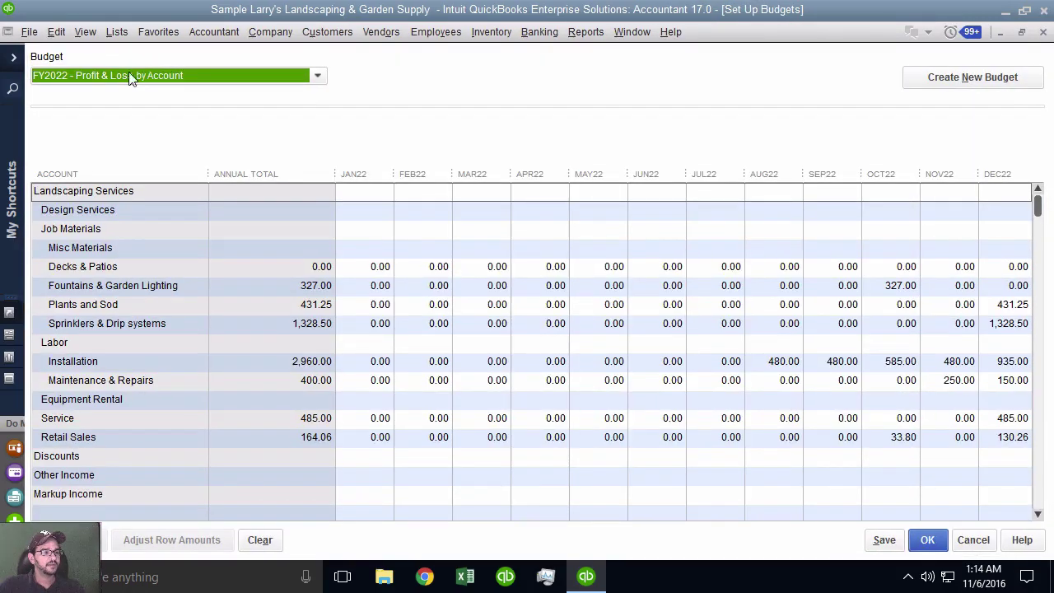
# Step: Check the FY2021 budget, then return to FY2022 - Profit & Loss by Account and review its amounts
pyautogui.click(111, 73)
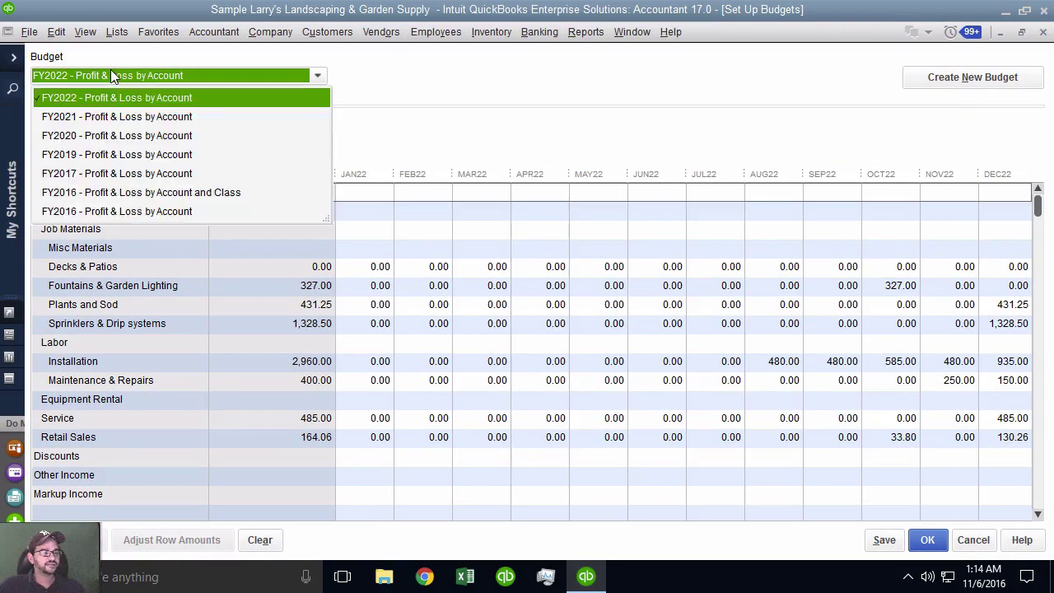
pyautogui.click(117, 123)
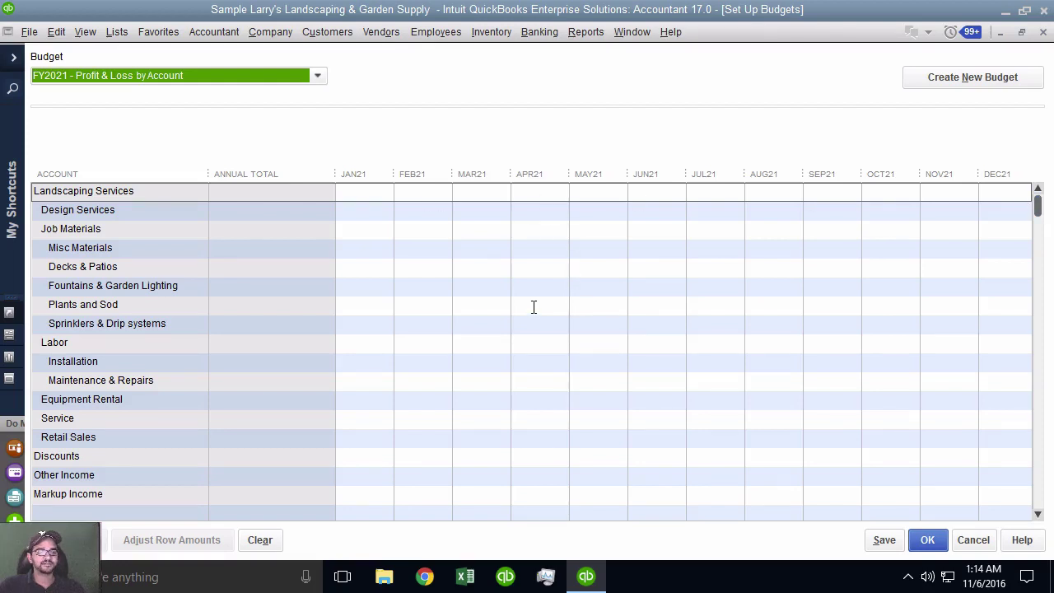
pyautogui.click(106, 77)
pyautogui.click(99, 99)
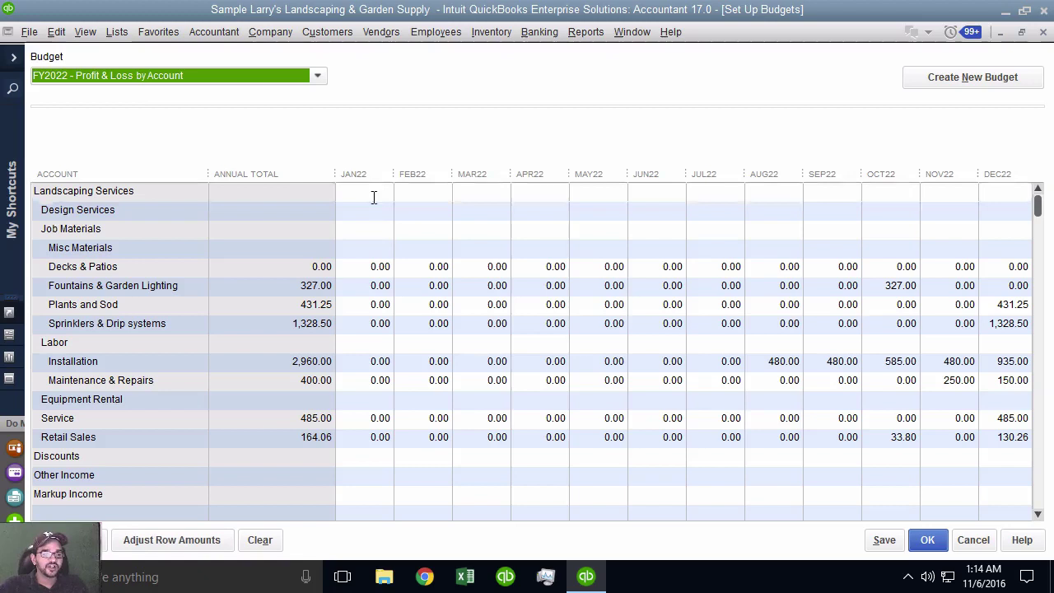
pyautogui.click(380, 217)
pyautogui.click(377, 324)
pyautogui.click(381, 437)
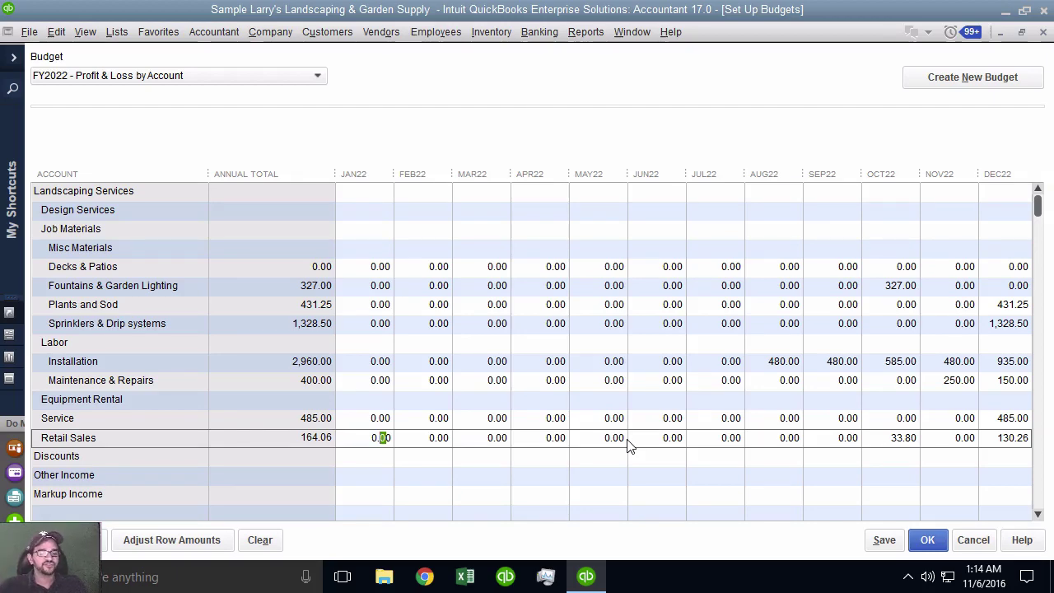
# Step: Import BUDGET2021.IIF from the Desktop via File > Utilities > Import > IIF Files and confirm
pyautogui.click(31, 32)
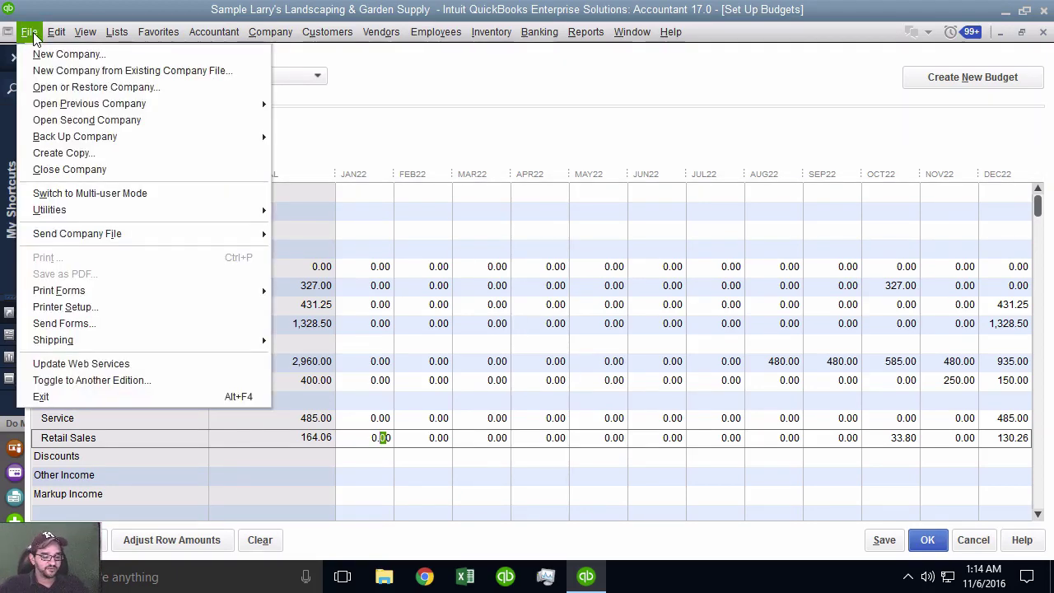
pyautogui.moveTo(121, 213)
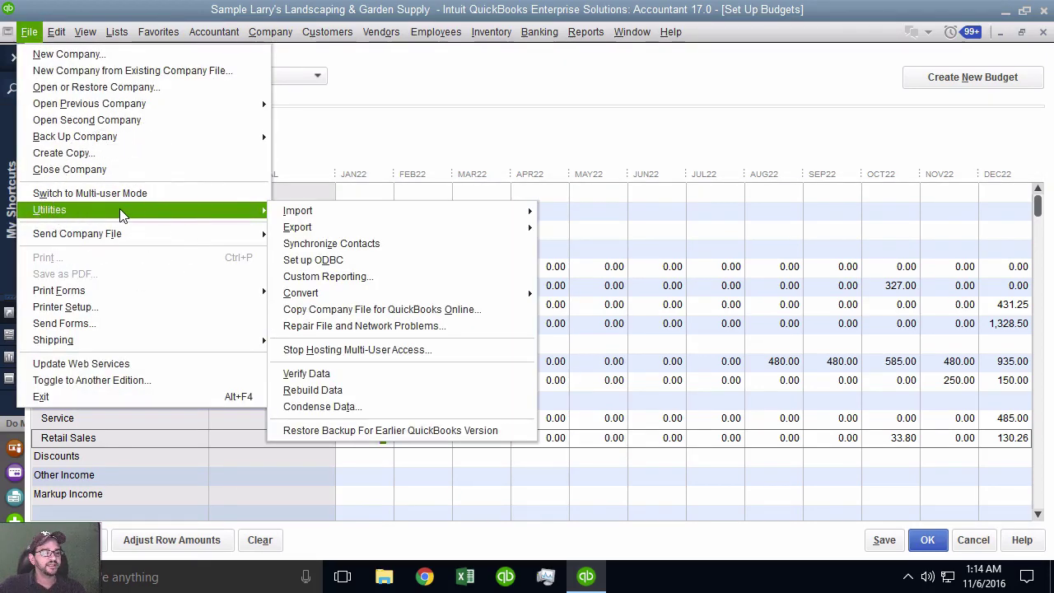
pyautogui.moveTo(321, 218)
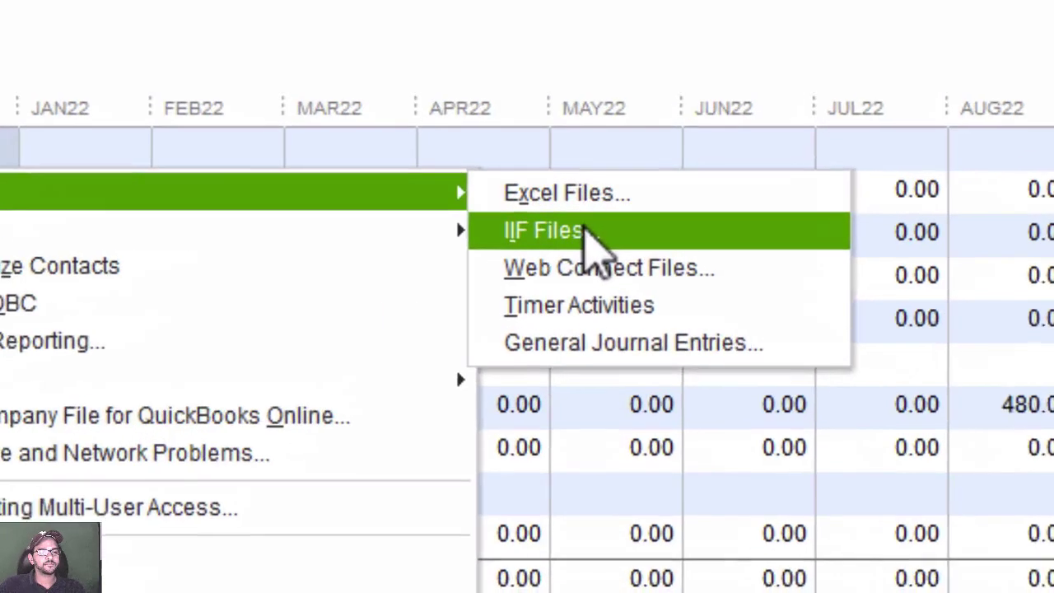
pyautogui.click(575, 229)
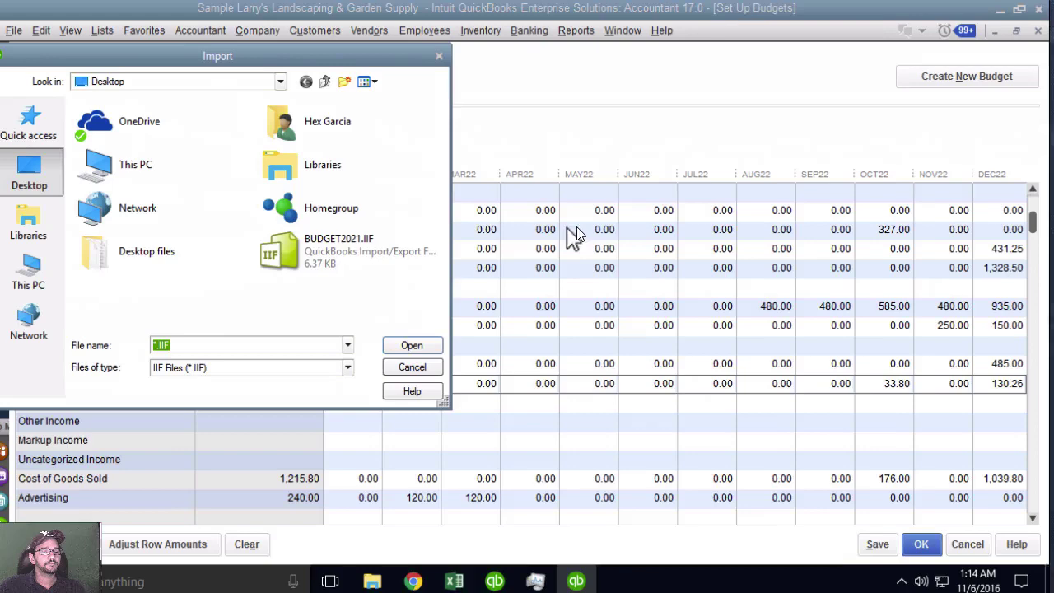
pyautogui.click(14, 301)
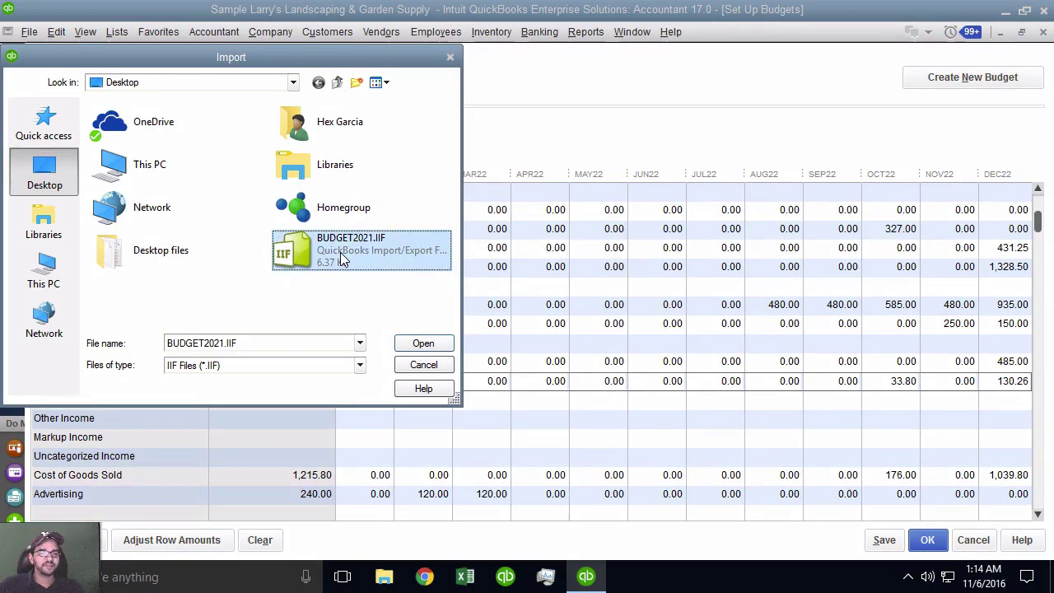
pyautogui.click(343, 260)
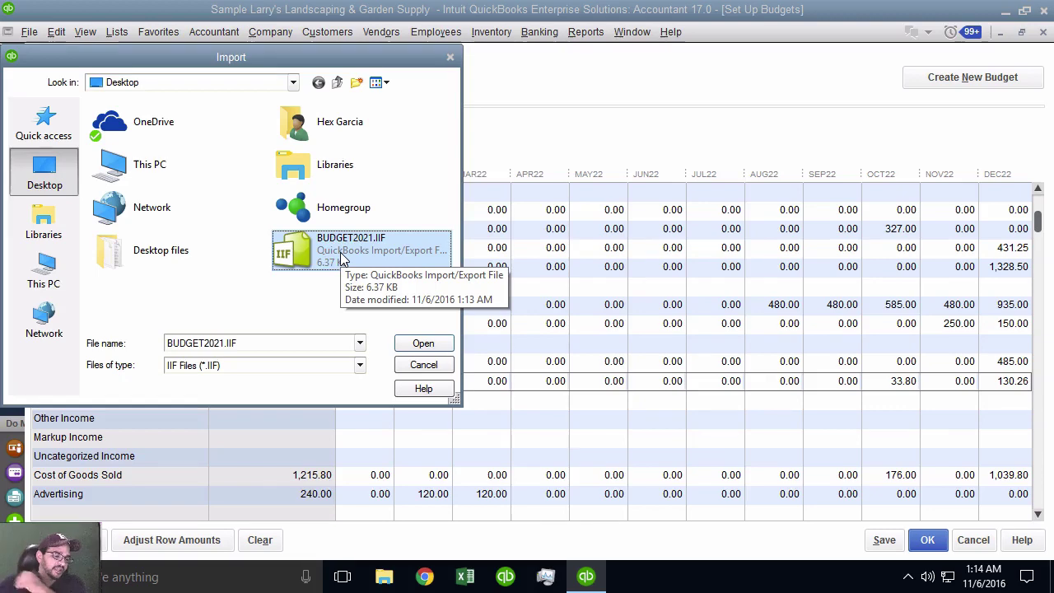
pyautogui.click(423, 345)
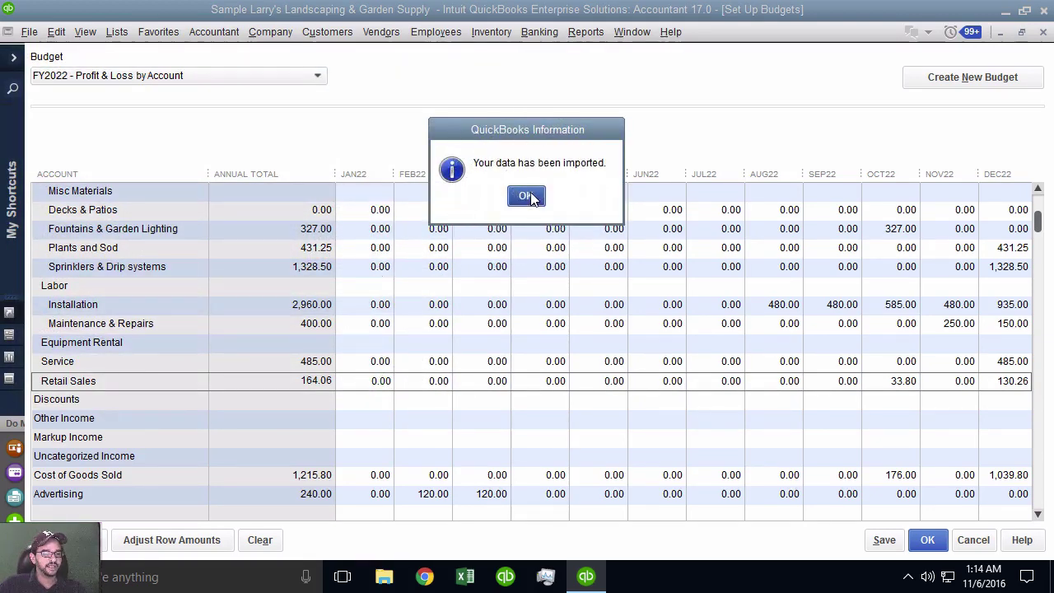
pyautogui.click(526, 196)
pyautogui.scroll(1, 613, 389)
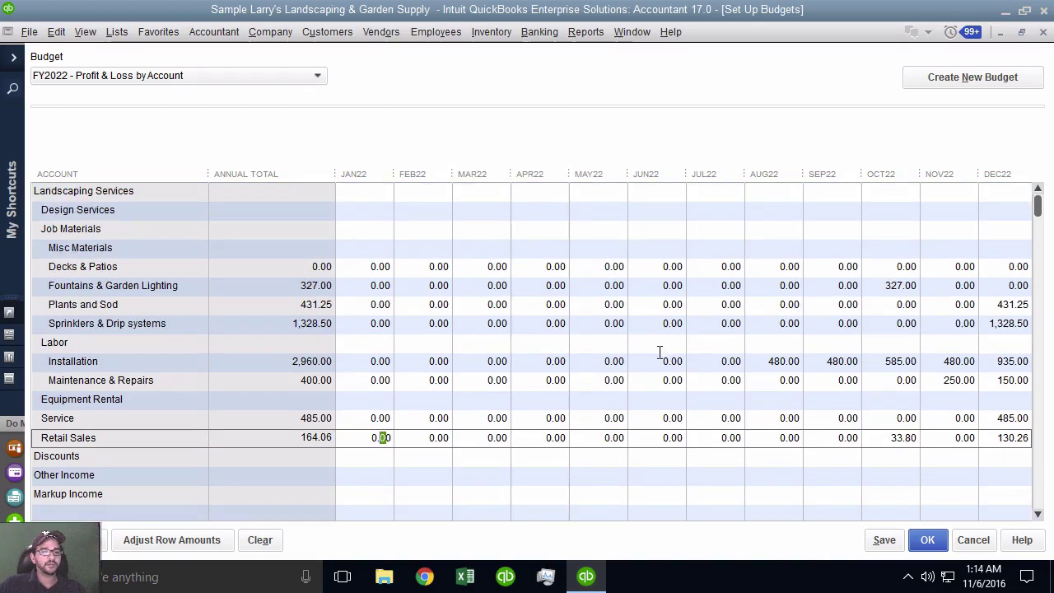
# Step: Reopen Set Up Budgets, verify FY2022's imported amounts such as Installation 3,754.02, and accept with OK
pyautogui.click(1044, 33)
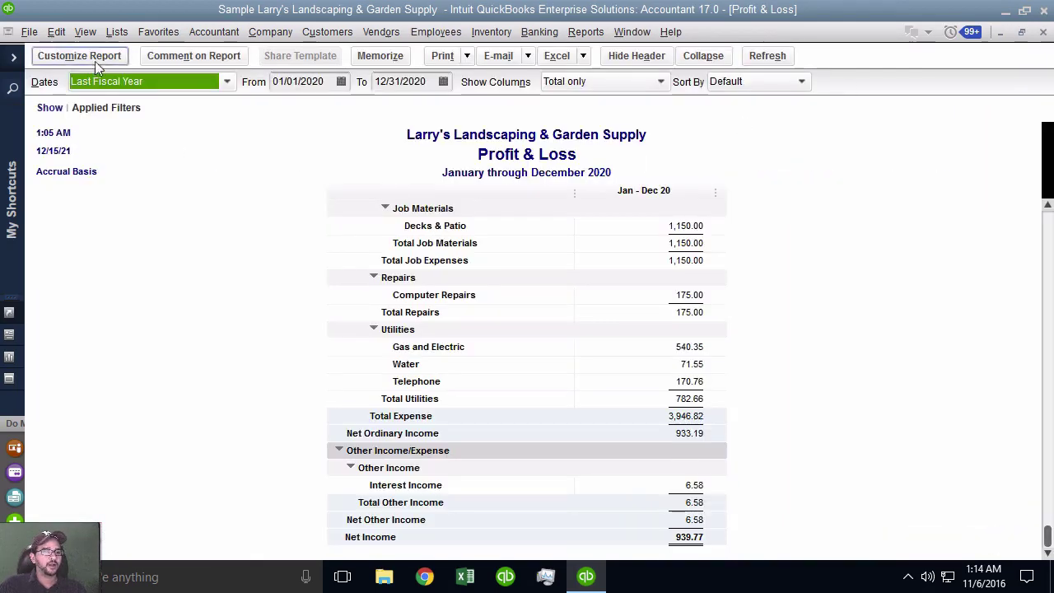
pyautogui.click(271, 31)
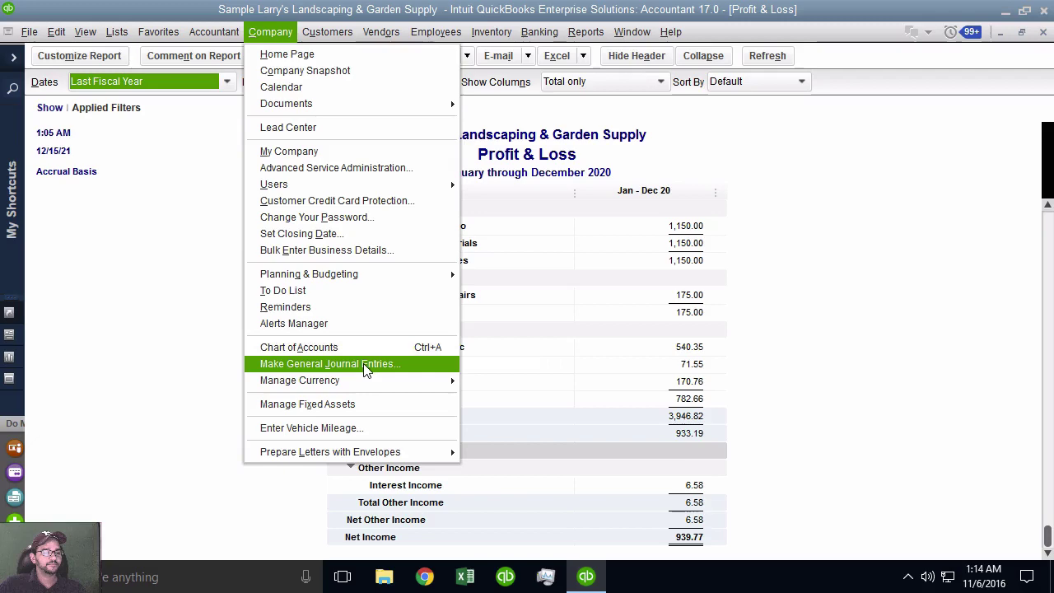
pyautogui.moveTo(352, 280)
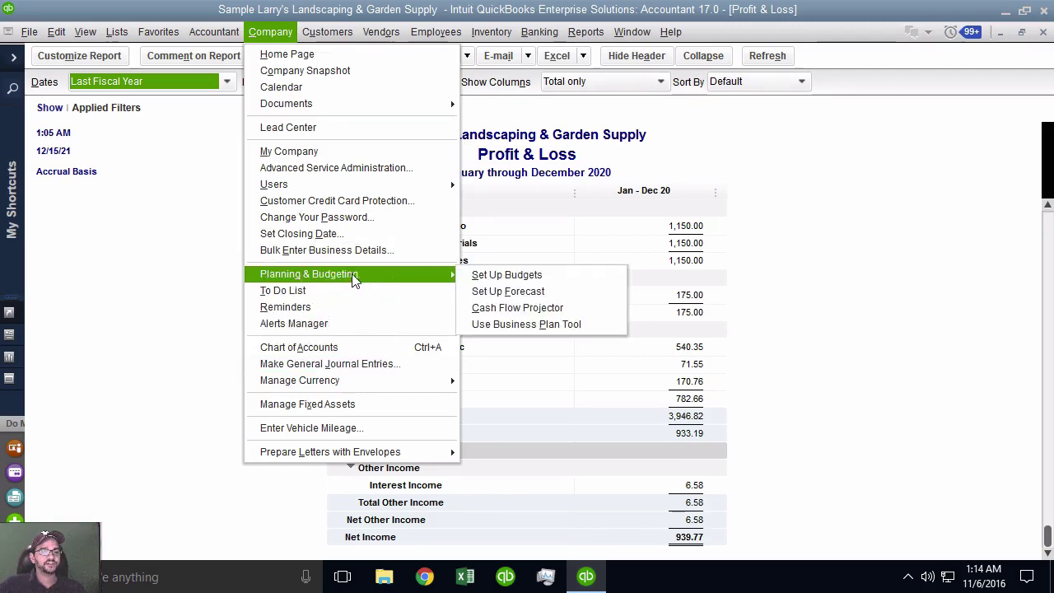
pyautogui.click(533, 277)
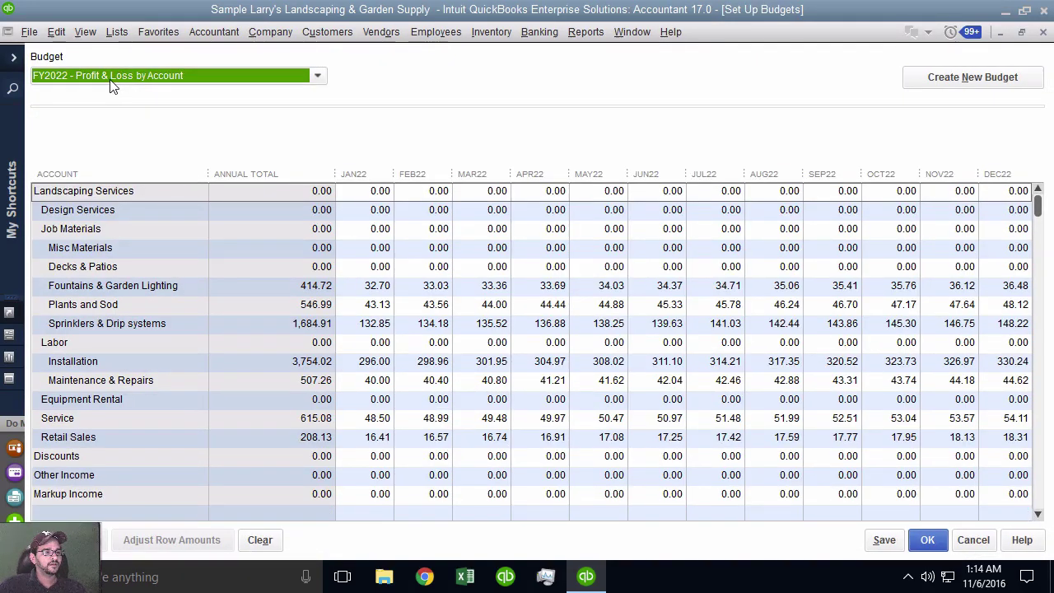
pyautogui.click(107, 72)
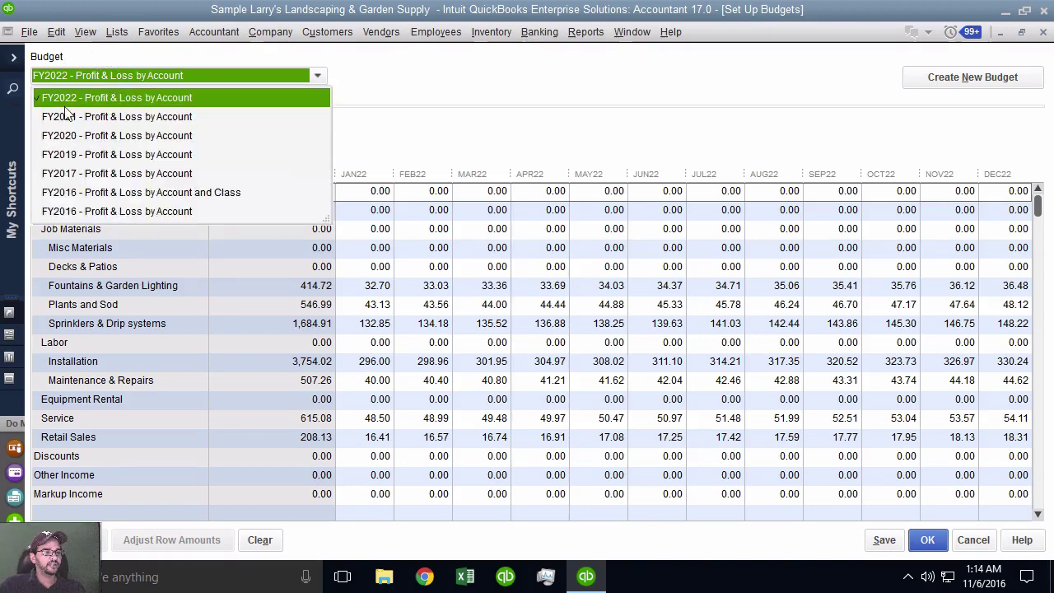
pyautogui.click(78, 97)
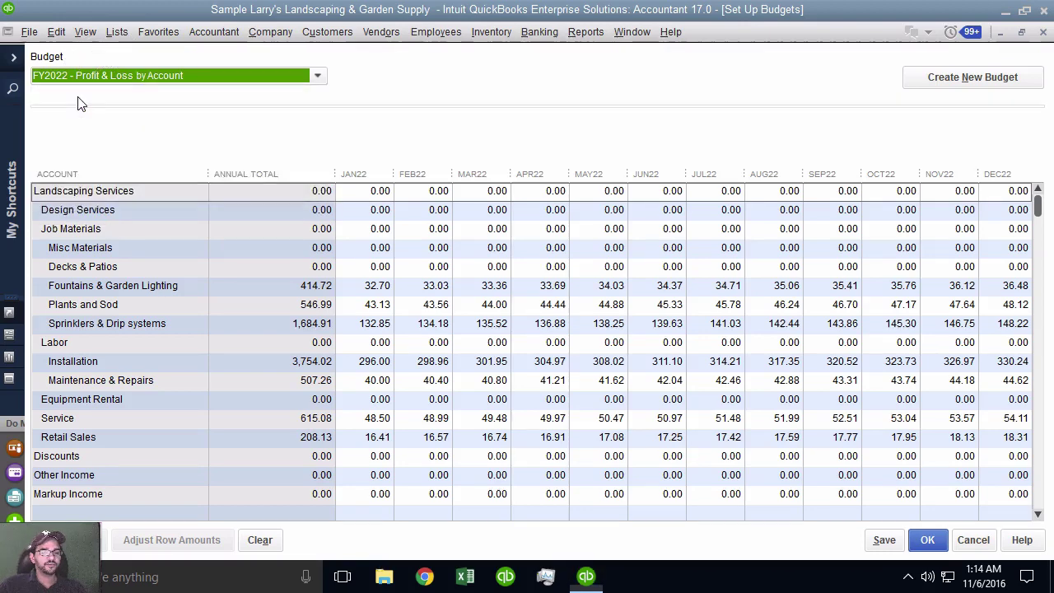
pyautogui.click(1022, 210)
pyautogui.moveTo(1039, 222); pyautogui.dragTo(1051, 165)
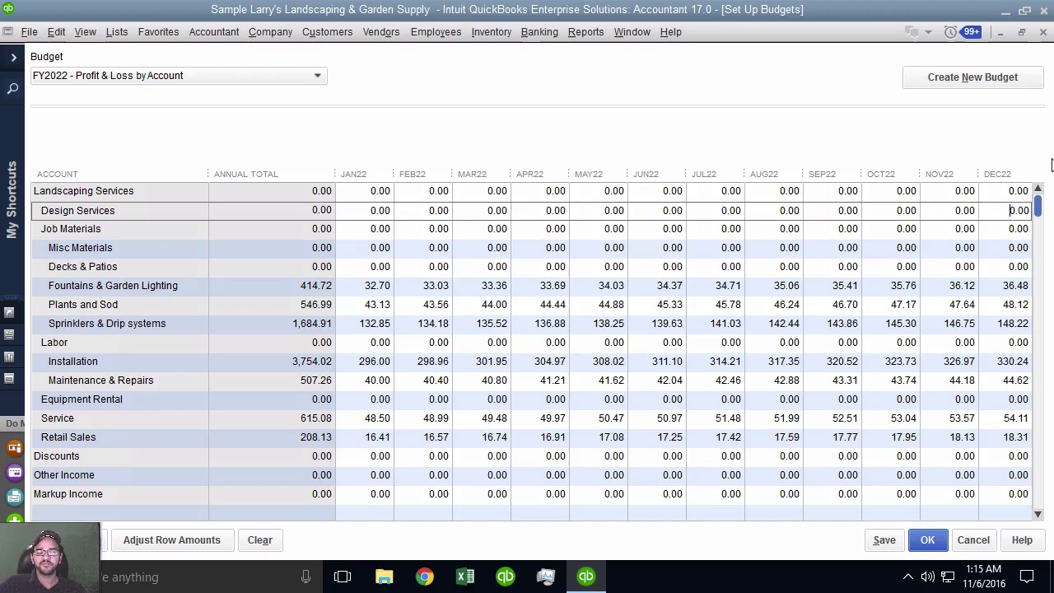
pyautogui.click(927, 540)
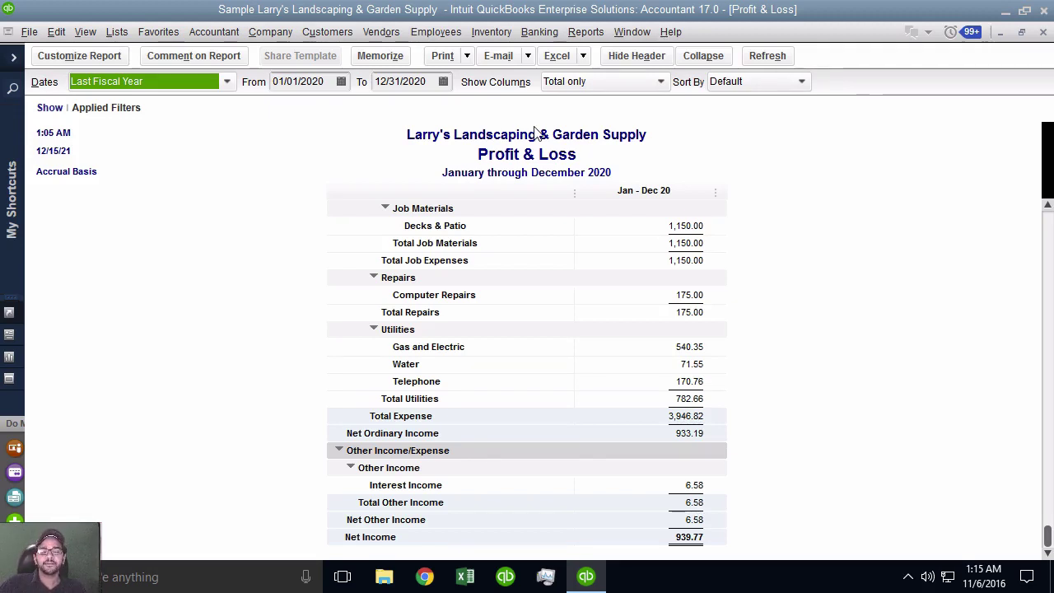
# Step: Create a Profit & Loss Budget vs. Actual report for the FY2022 budget using the Account by Month layout
pyautogui.click(585, 32)
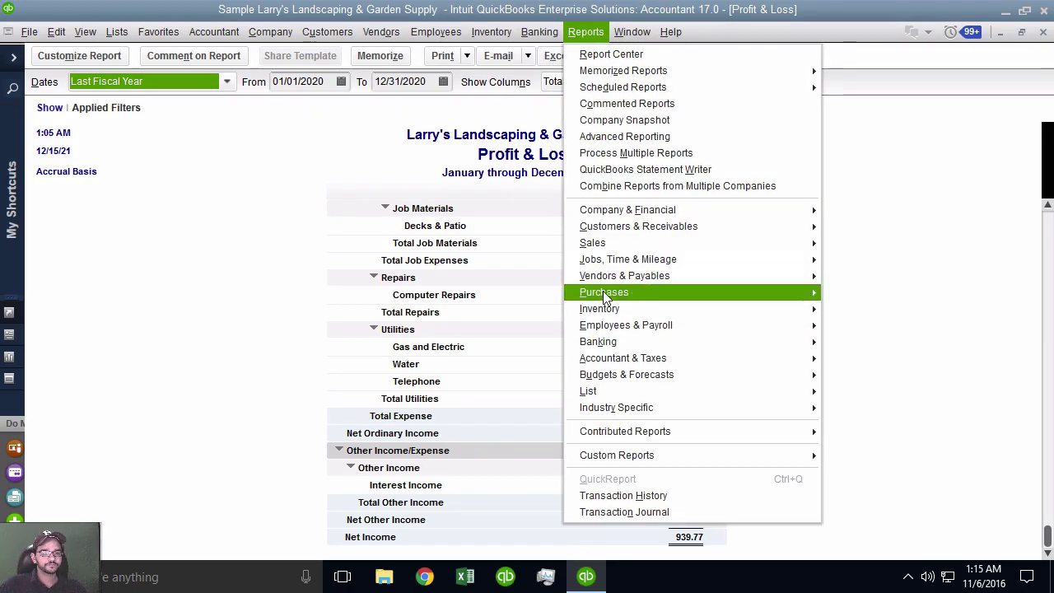
pyautogui.moveTo(613, 362)
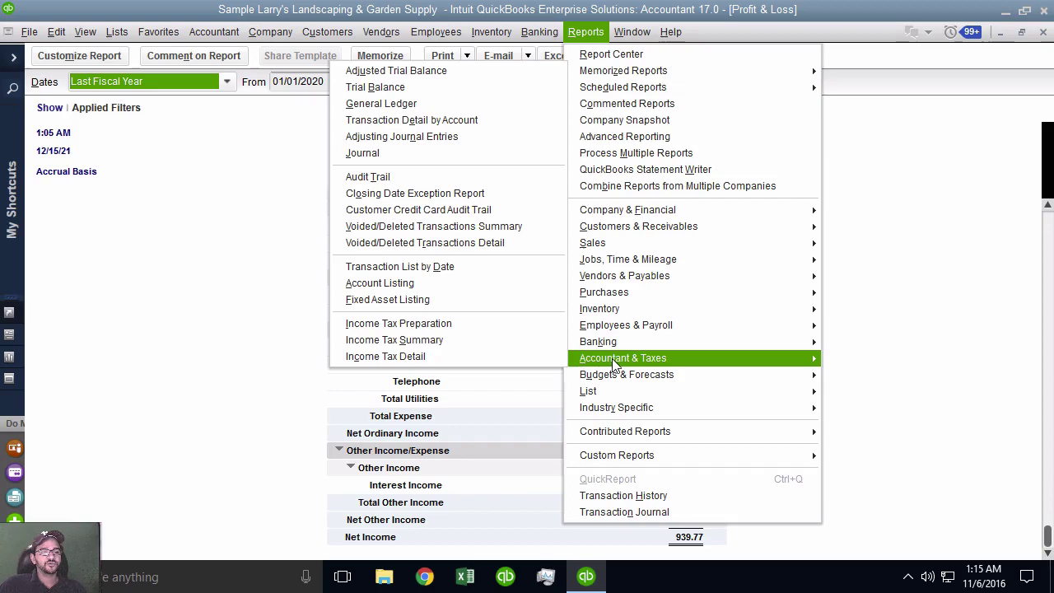
pyautogui.moveTo(622, 381)
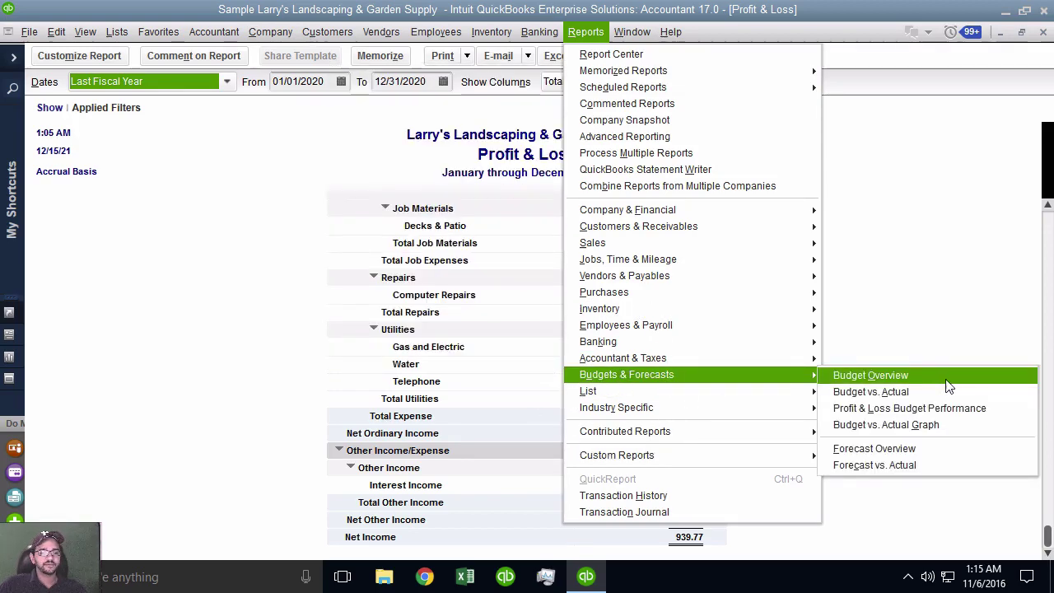
pyautogui.click(906, 393)
pyautogui.click(552, 326)
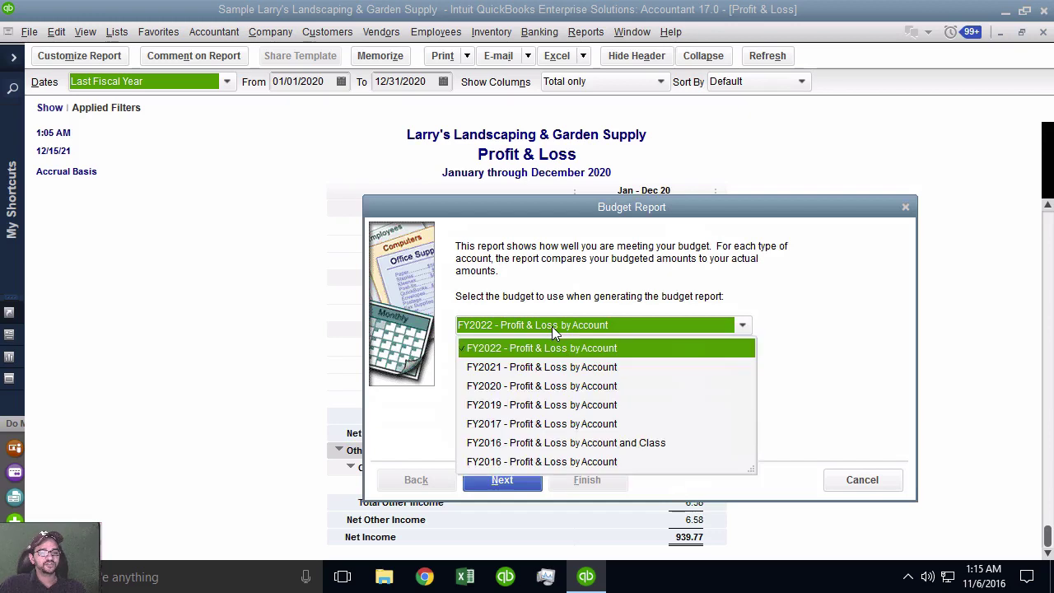
pyautogui.click(492, 349)
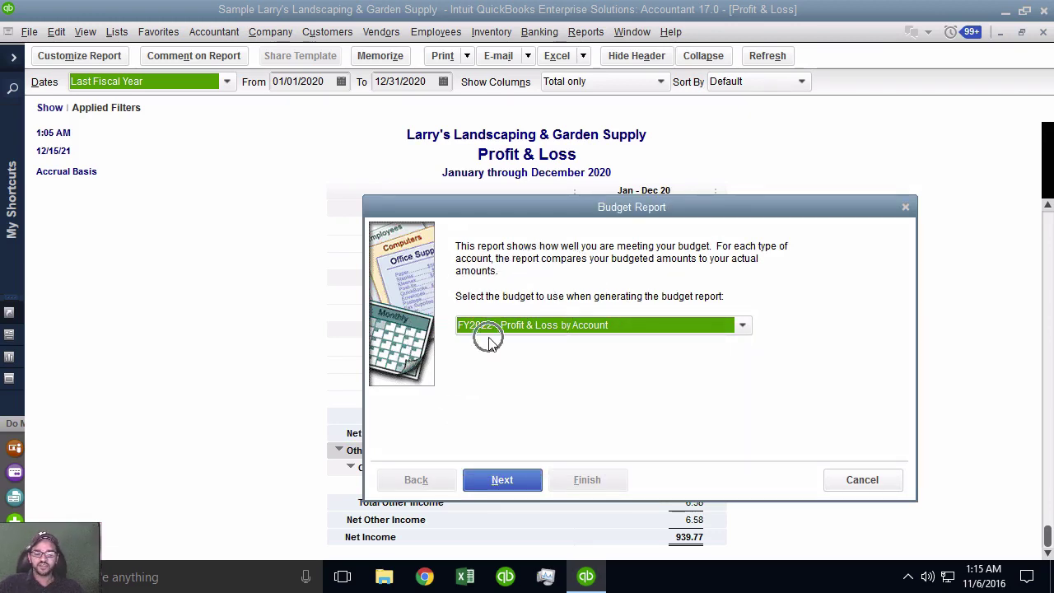
pyautogui.click(503, 480)
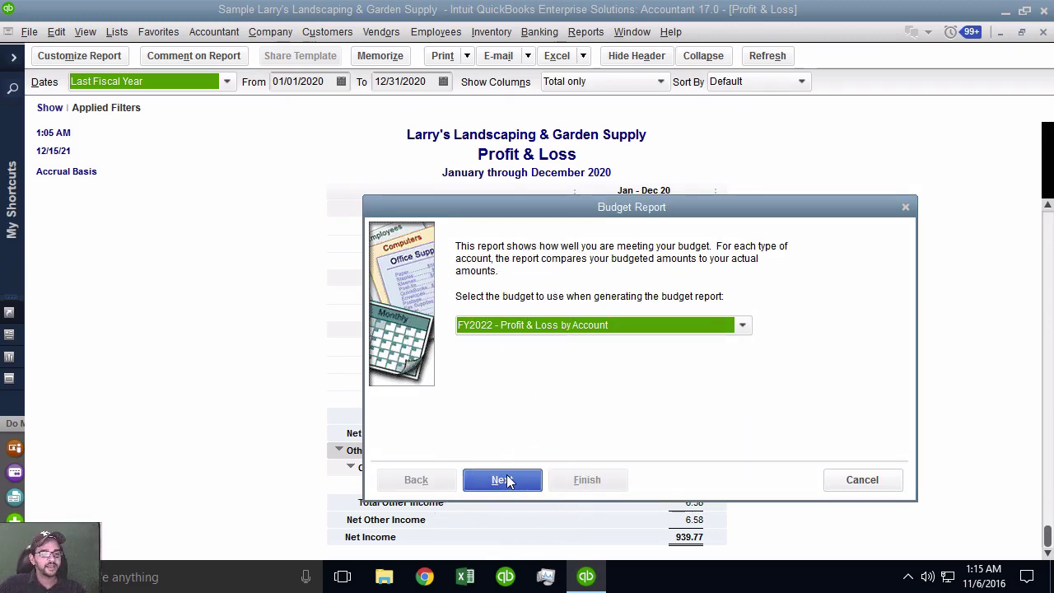
pyautogui.click(512, 285)
pyautogui.click(512, 285)
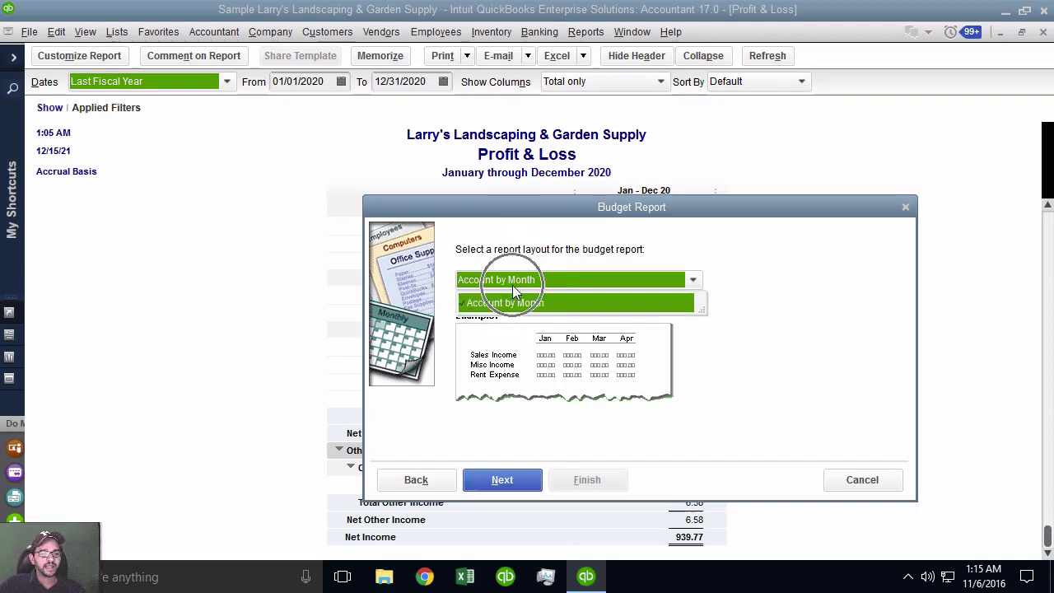
pyautogui.click(503, 480)
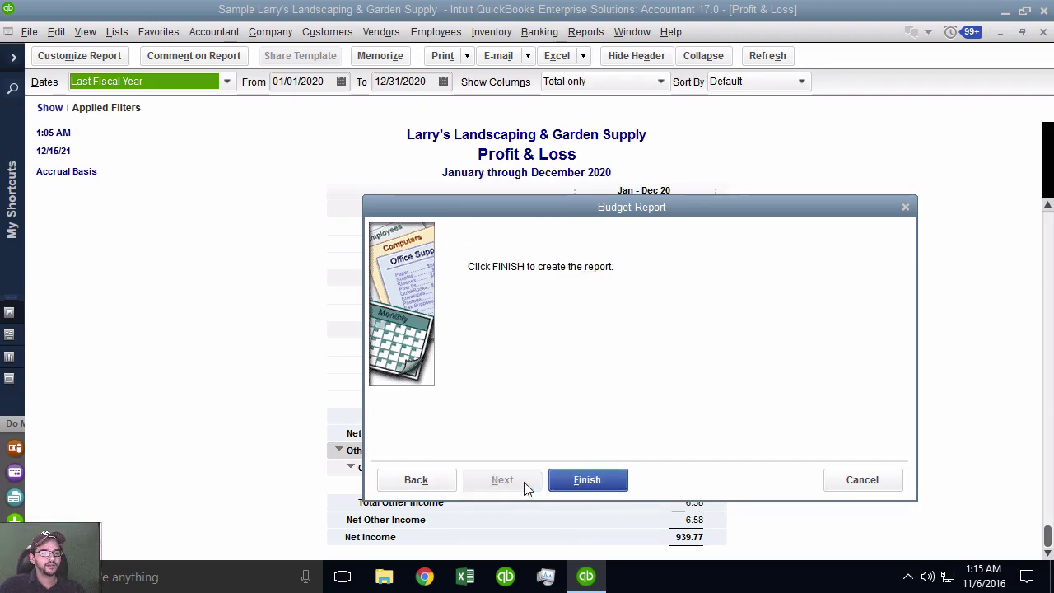
pyautogui.click(601, 485)
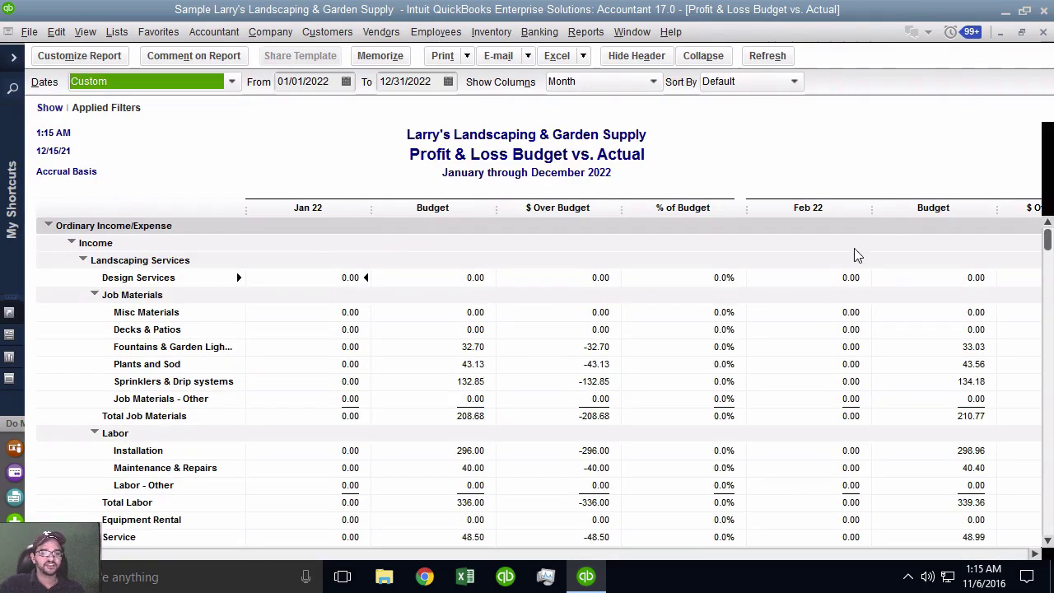
# Step: Set Show Columns to Year, collapse the report to summary rows, and scroll through the totals
pyautogui.click(590, 82)
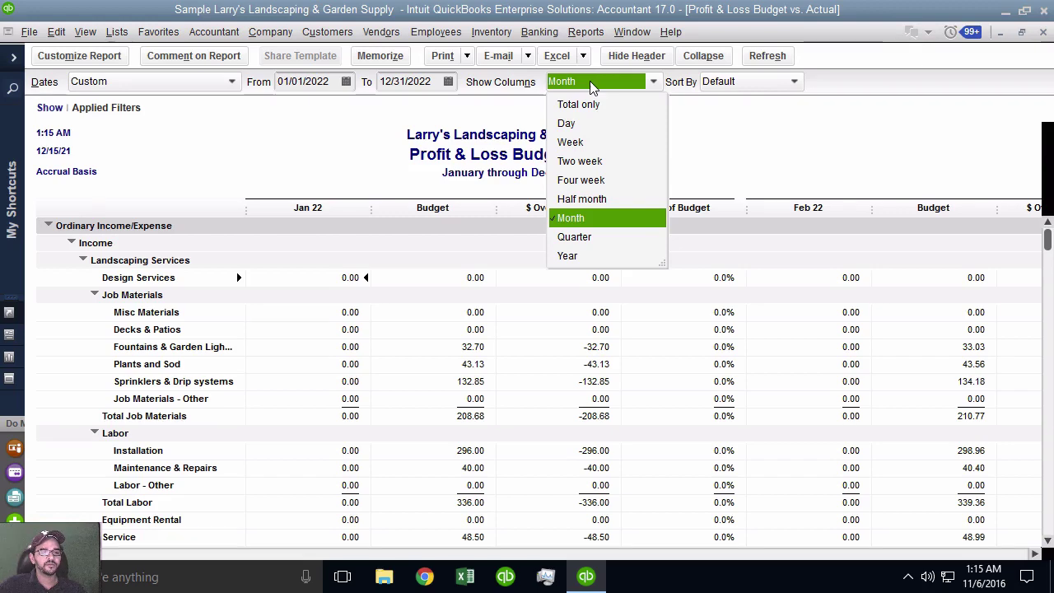
pyautogui.click(579, 263)
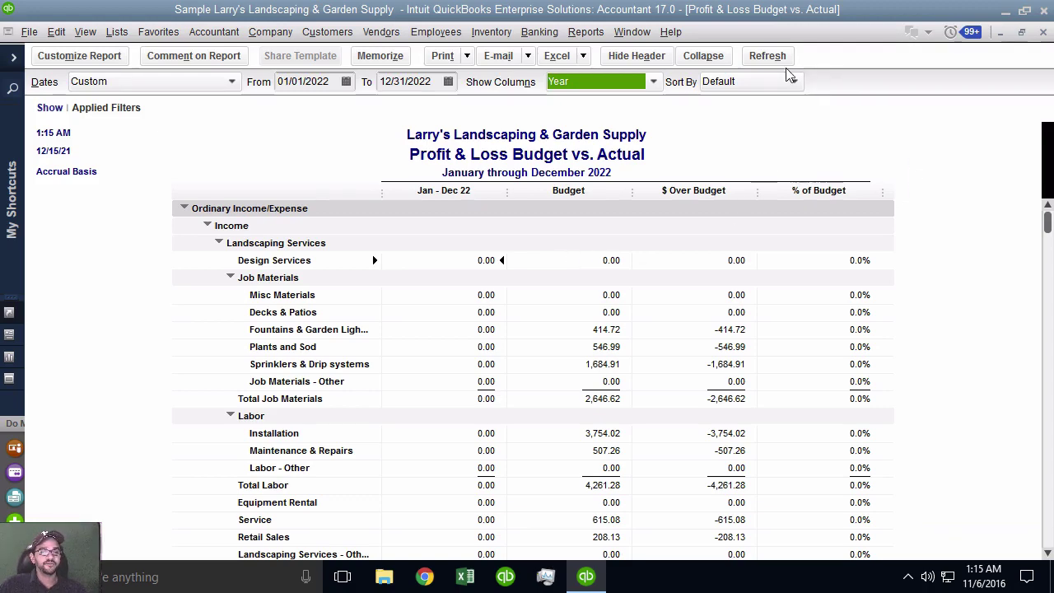
pyautogui.click(703, 55)
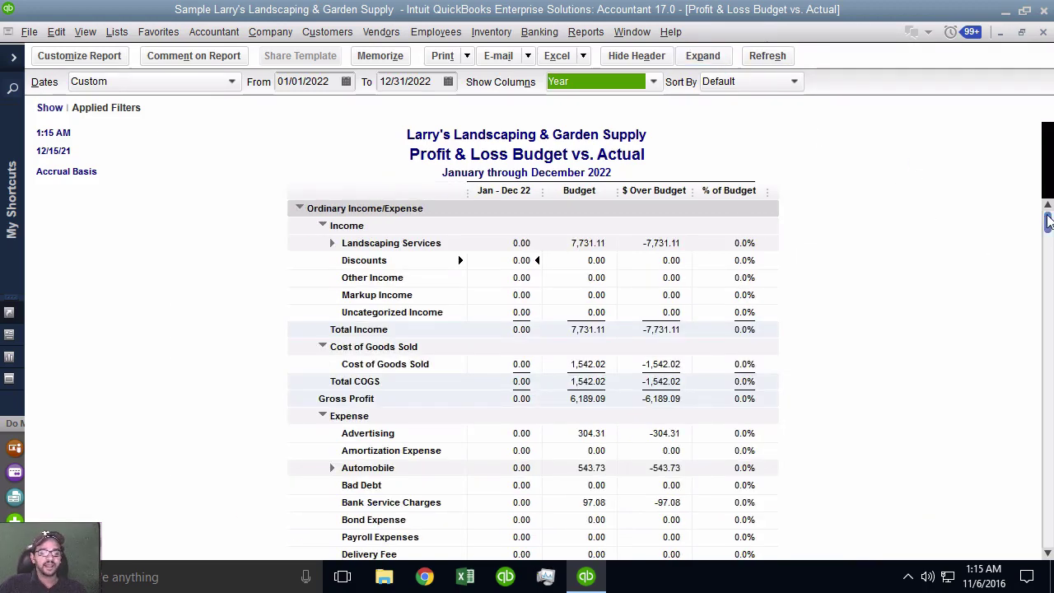
pyautogui.scroll(-10, 533, 382)
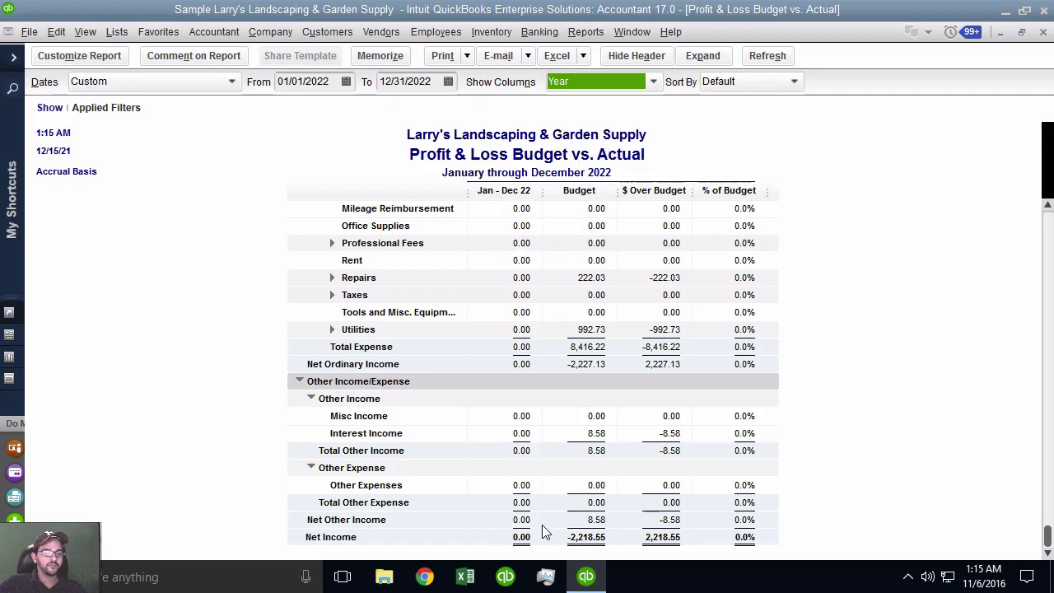
pyautogui.scroll(10, 602, 350)
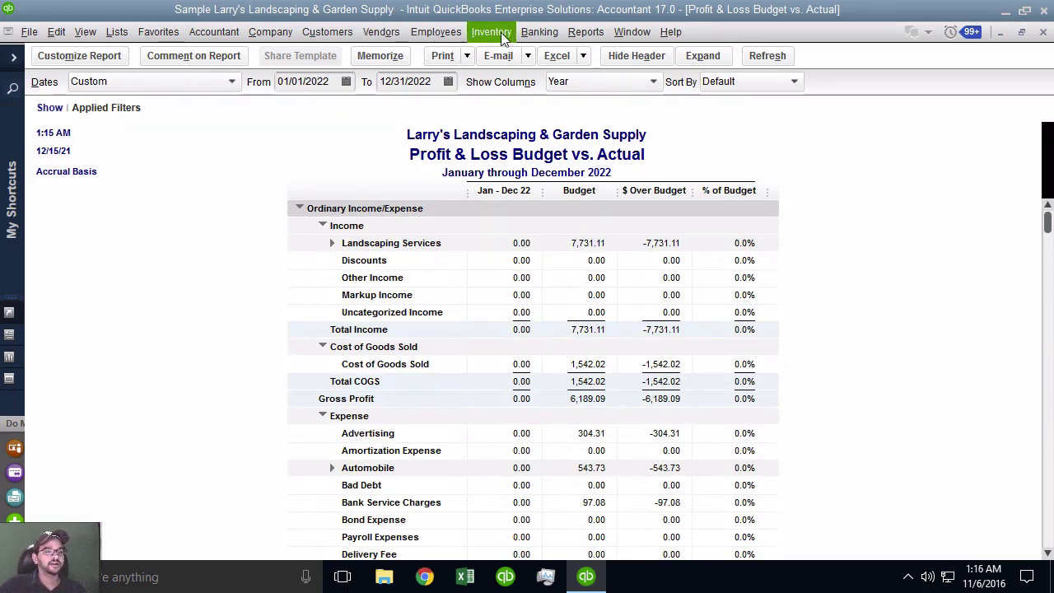
# Step: Start a new invoice beside the report and choose the customer, skipping billable time and costs
pyautogui.click(213, 31)
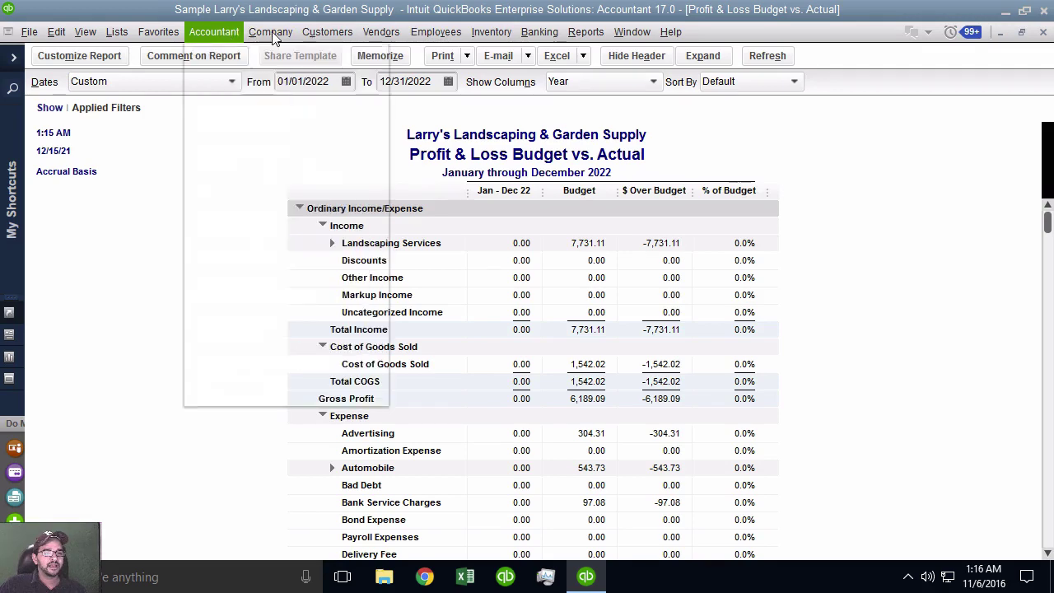
pyautogui.click(213, 32)
pyautogui.click(327, 31)
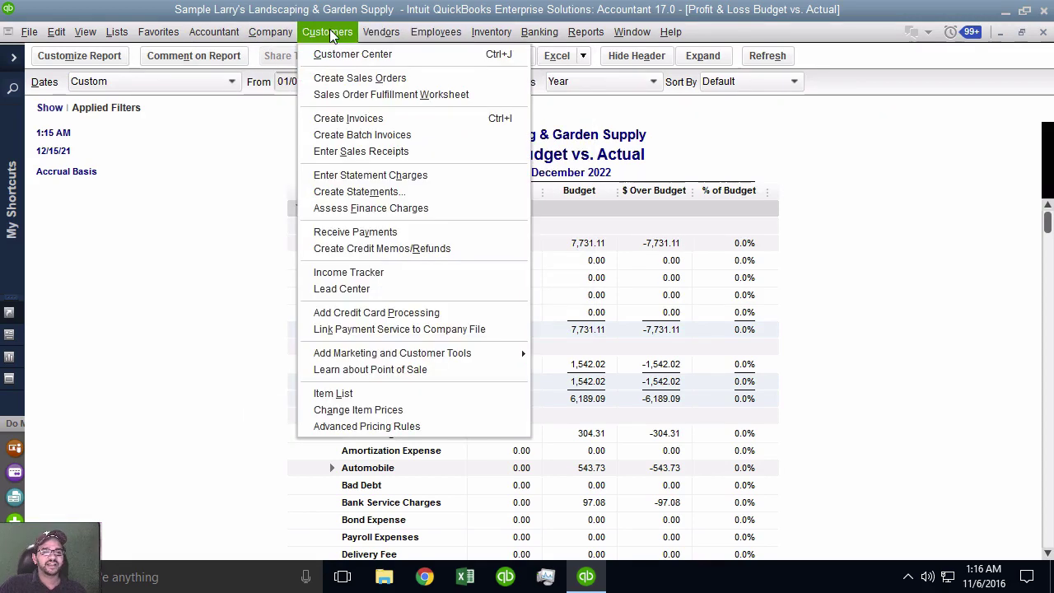
pyautogui.click(400, 116)
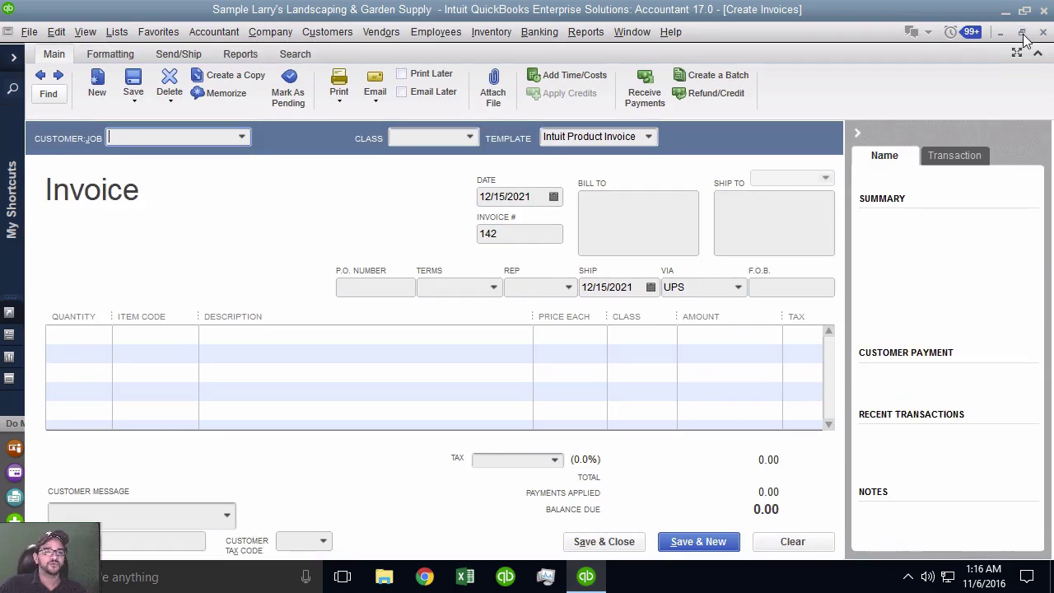
pyautogui.click(1022, 33)
pyautogui.moveTo(504, 58); pyautogui.dragTo(873, 109)
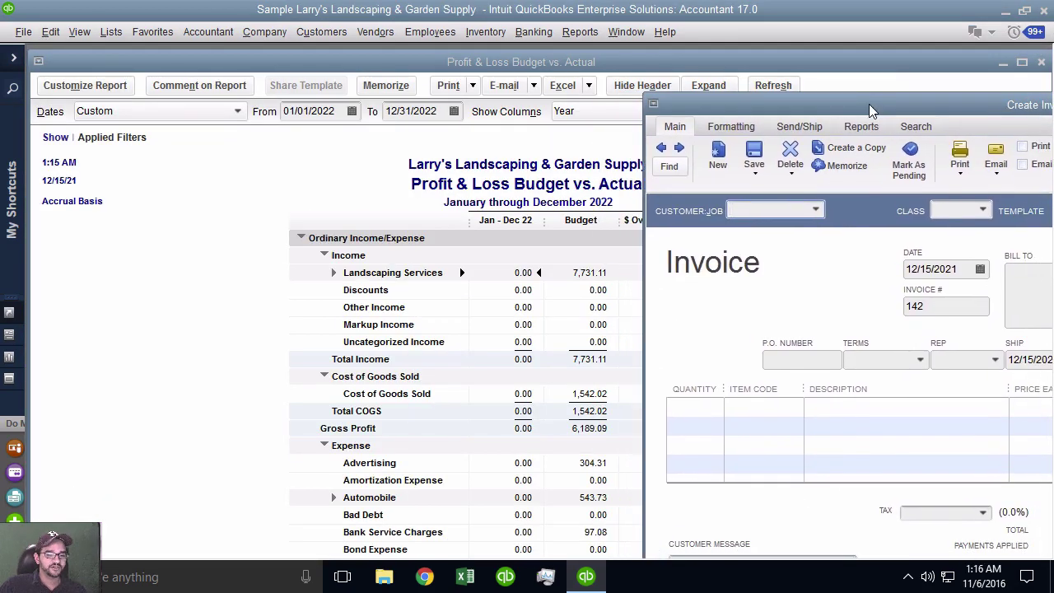
pyautogui.click(816, 210)
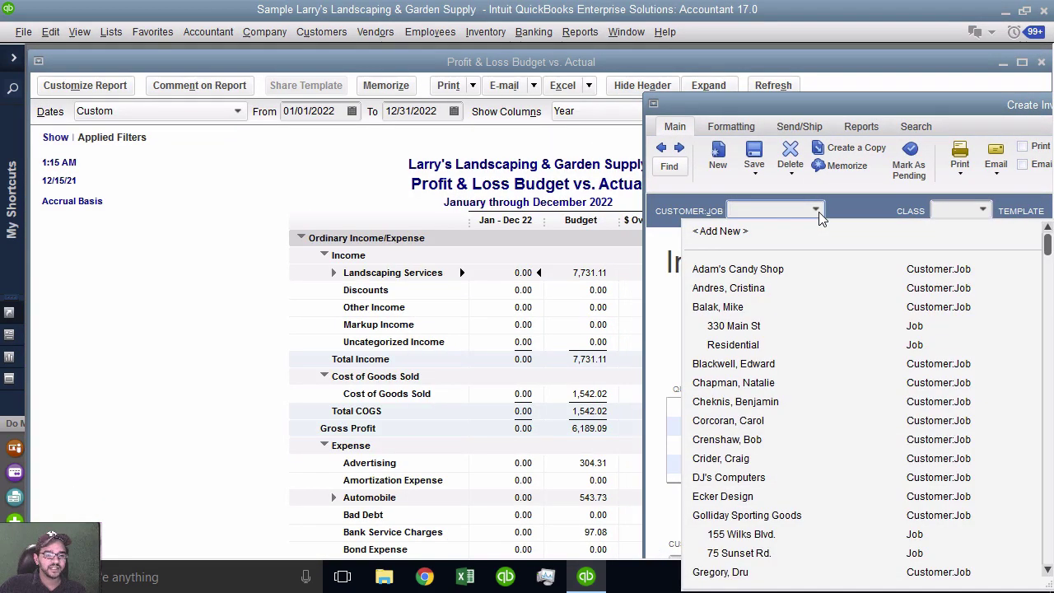
pyautogui.click(716, 420)
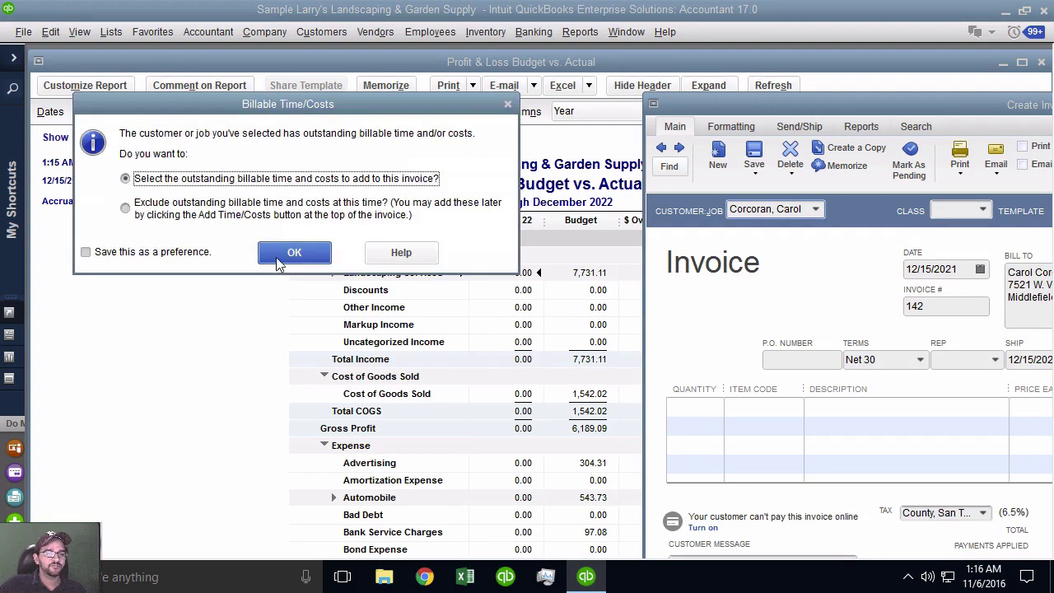
pyautogui.click(278, 260)
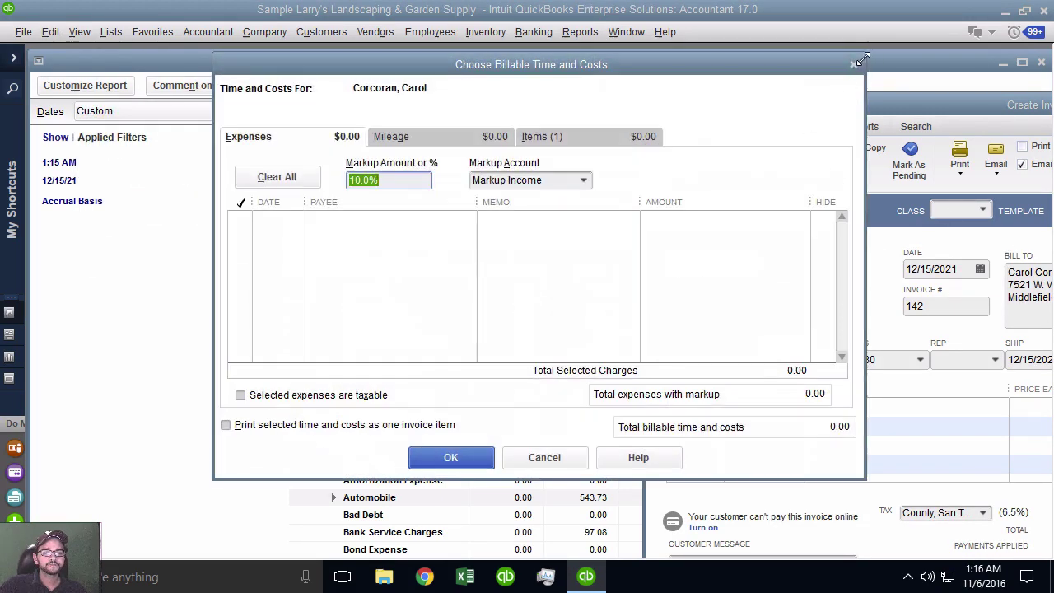
pyautogui.click(854, 64)
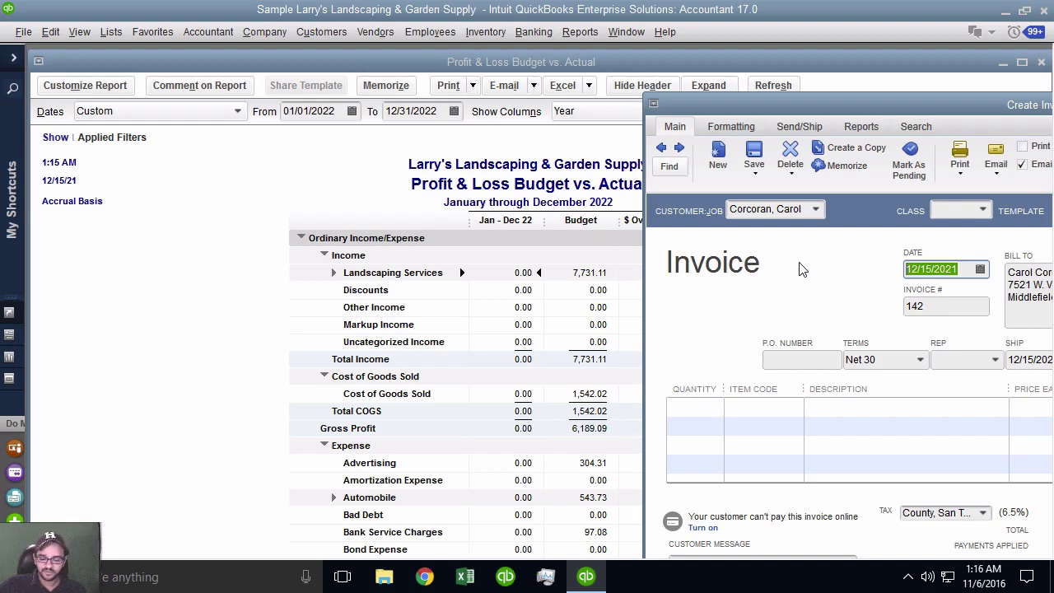
# Step: Date the invoice 01/01/2022 and add a Pest Control line for 10,000.00
pyautogui.write('0101222')
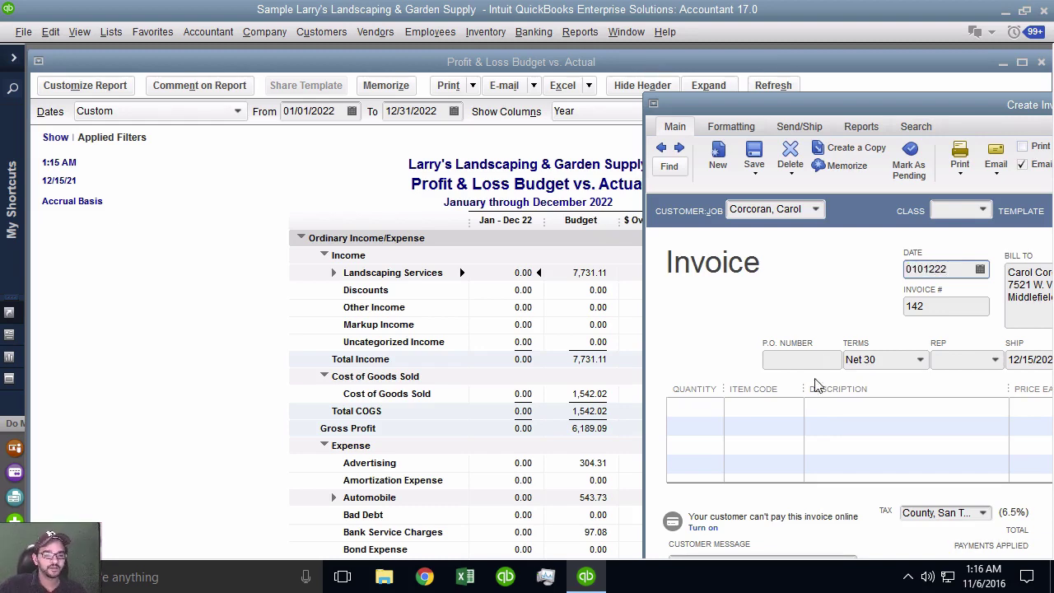
pyautogui.click(795, 407)
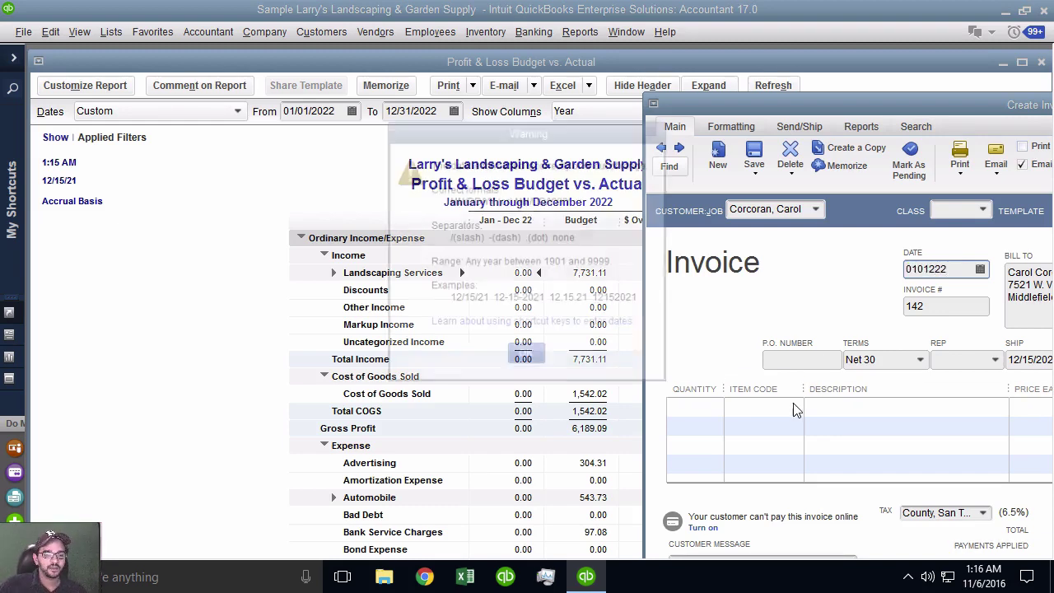
pyautogui.click(525, 356)
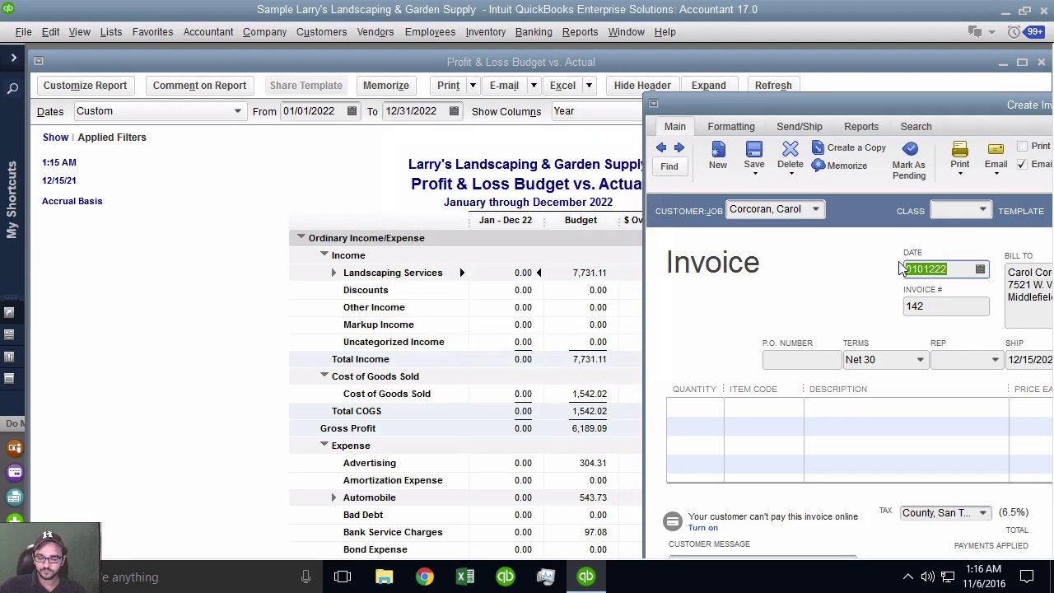
pyautogui.write('010')
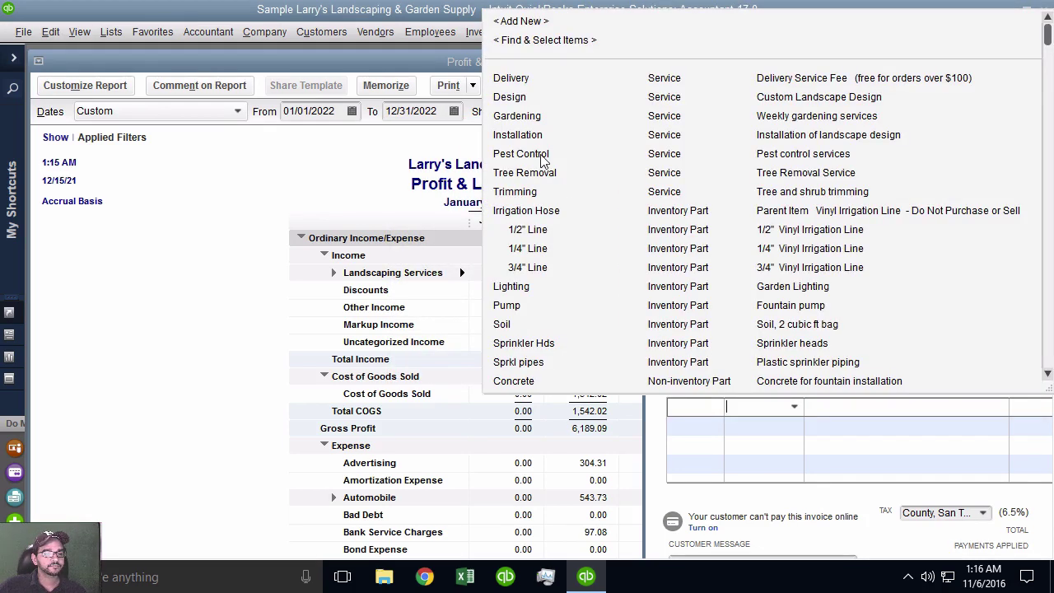
pyautogui.click(541, 155)
pyautogui.moveTo(760, 113); pyautogui.dragTo(224, 56)
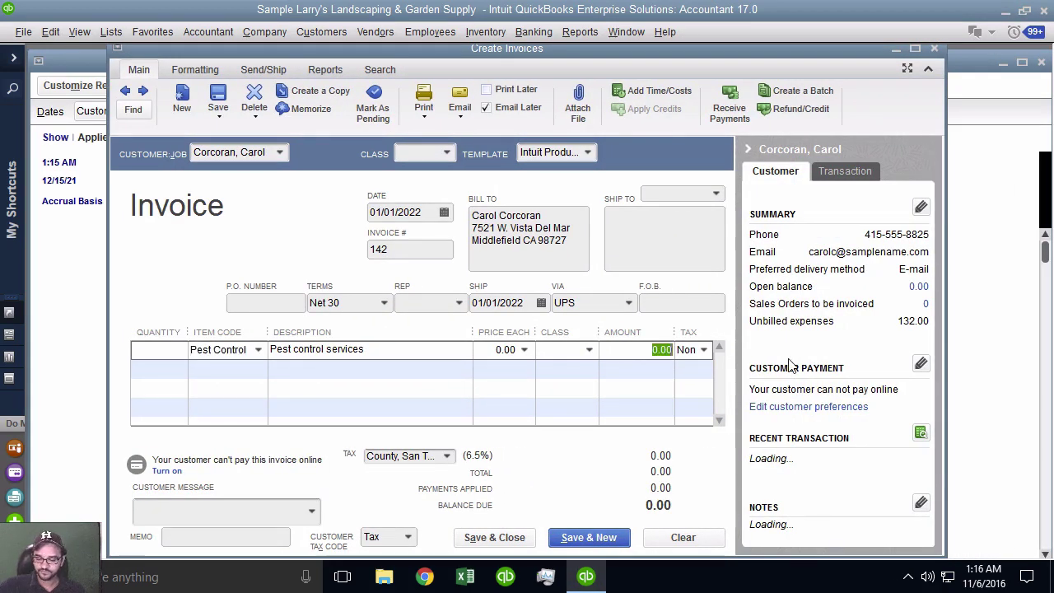
pyautogui.write('10000')
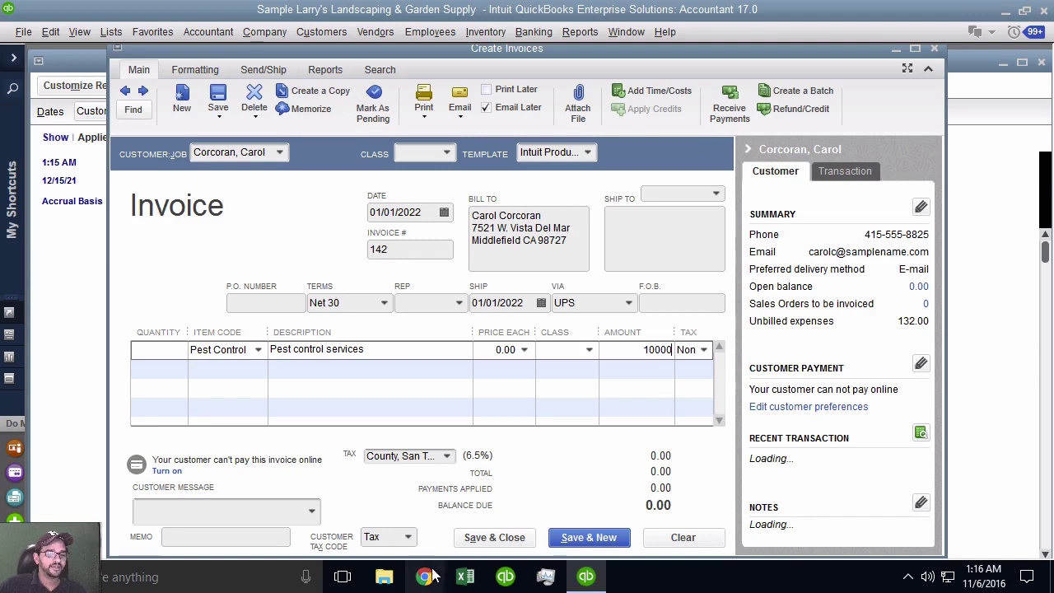
# Step: Save and close the invoice, declining the company email and Email Later prompts
pyautogui.click(498, 537)
pyautogui.click(300, 236)
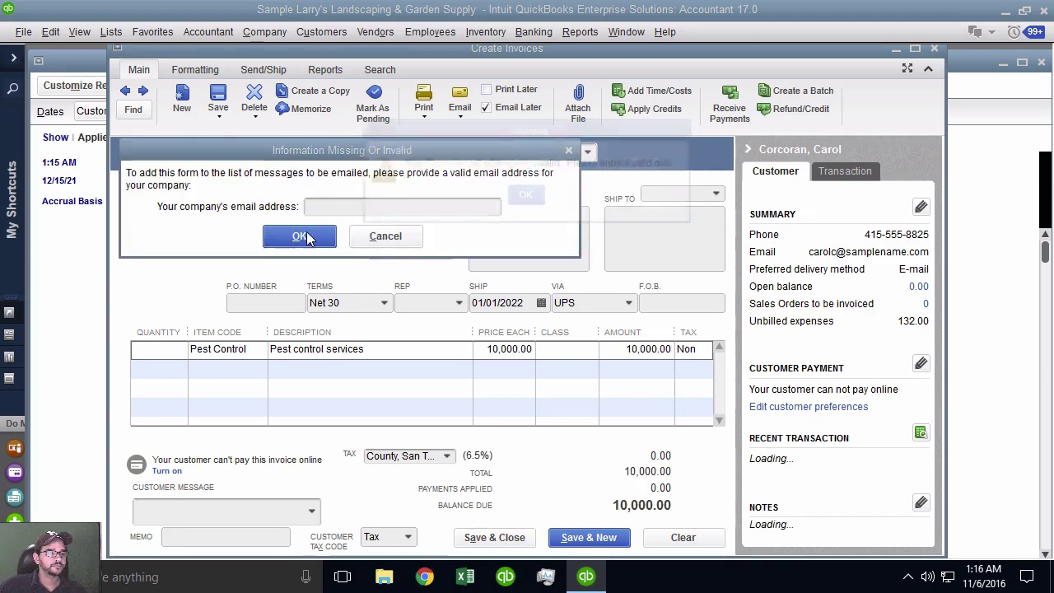
pyautogui.click(527, 198)
pyautogui.click(398, 238)
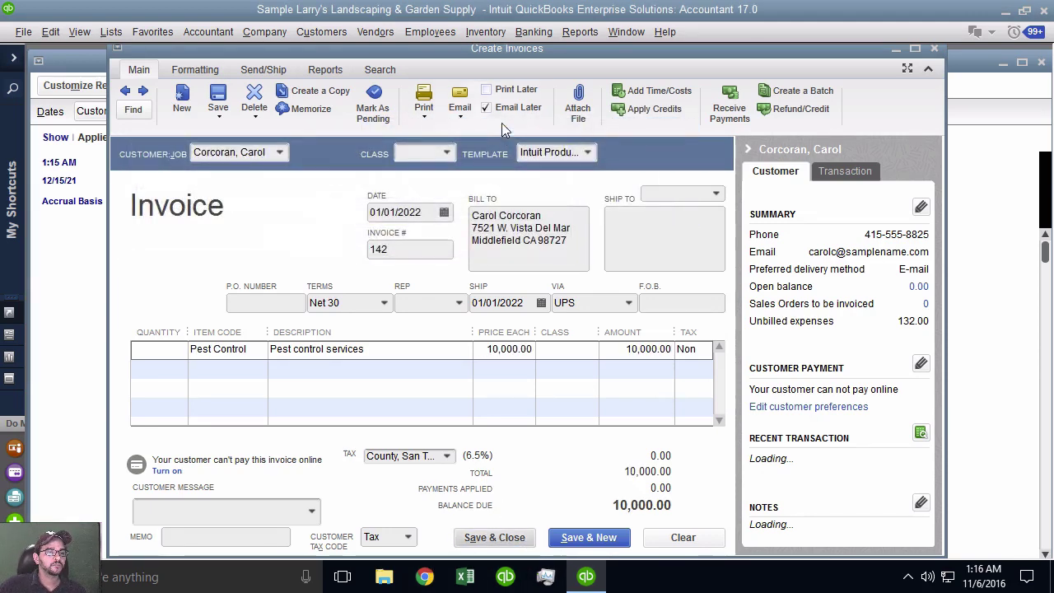
pyautogui.click(490, 542)
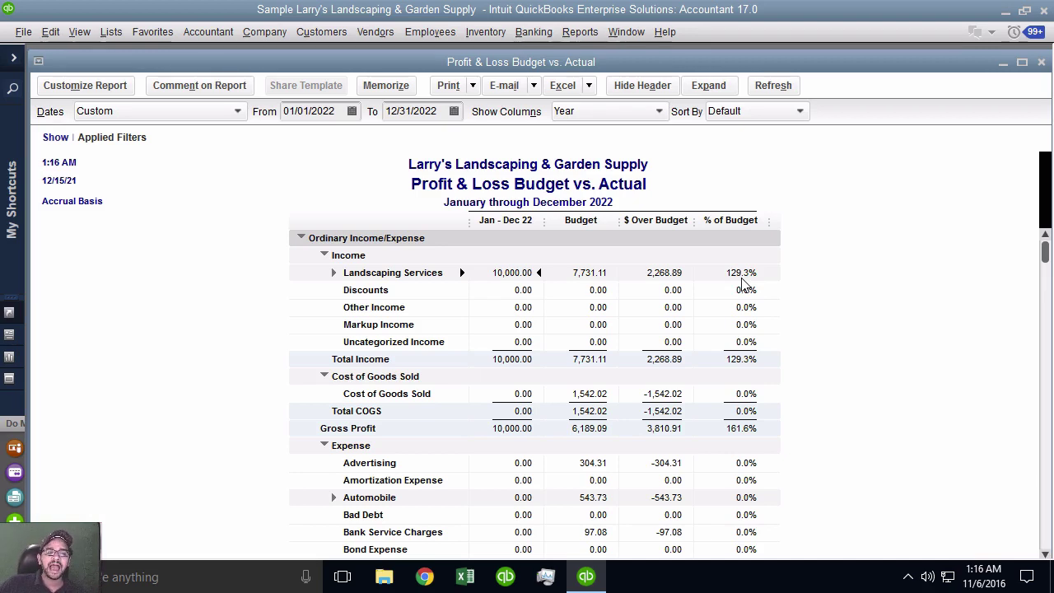
# Step: Launch Excel and open BUDGET2021.IIF from the desktop in a maximized window
pyautogui.click(1005, 12)
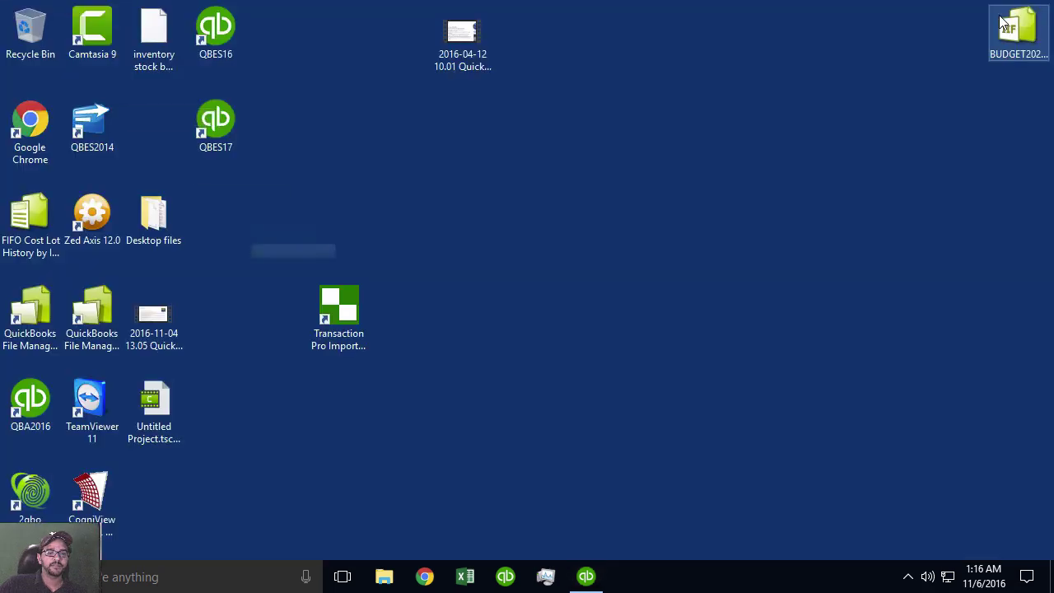
pyautogui.click(466, 576)
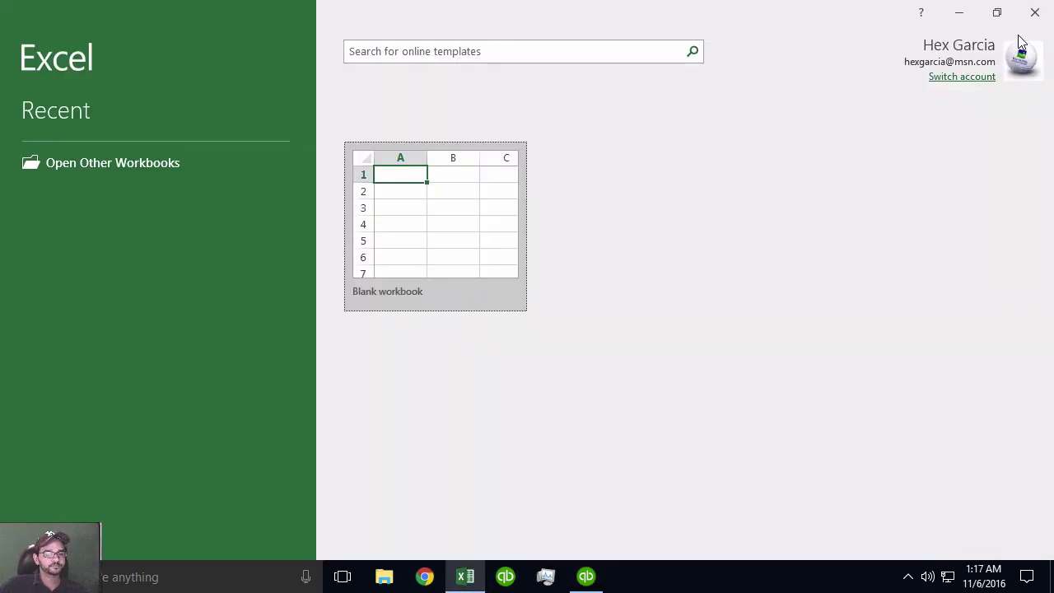
pyautogui.click(996, 11)
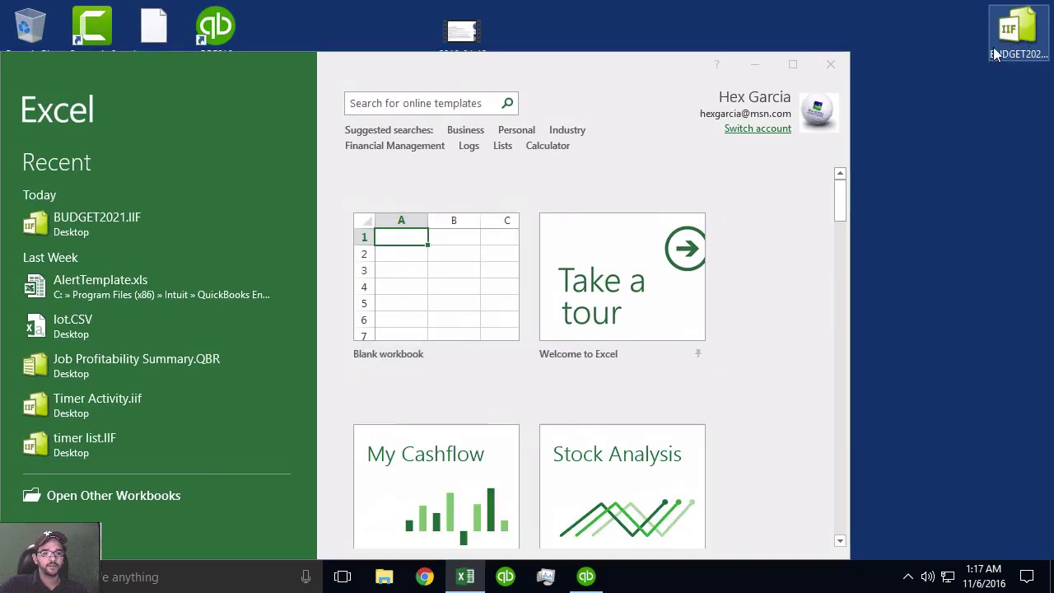
pyautogui.moveTo(363, 193); pyautogui.dragTo(360, 185)
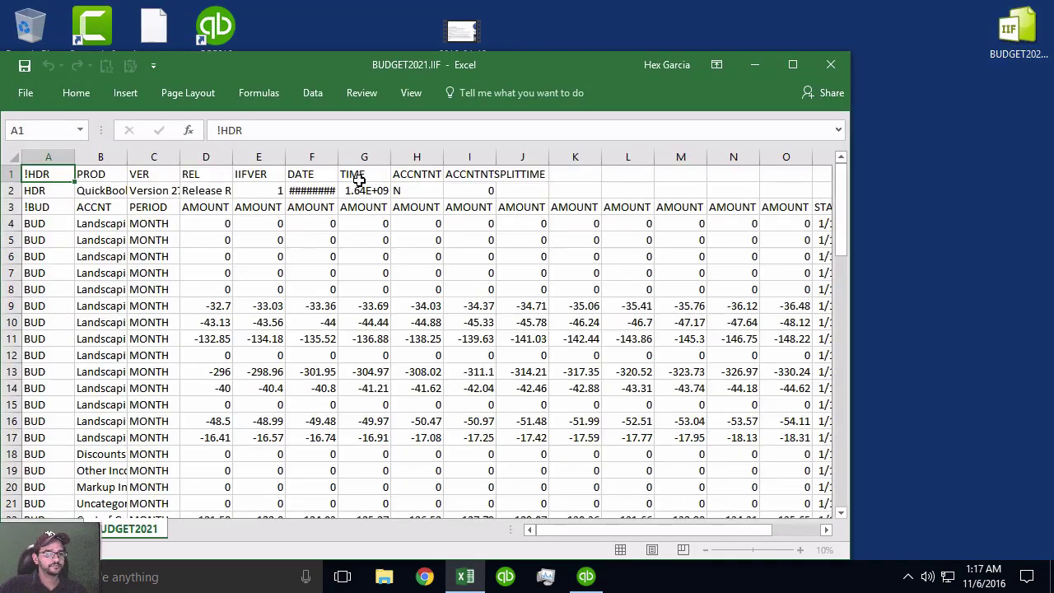
pyautogui.doubleClick(261, 58)
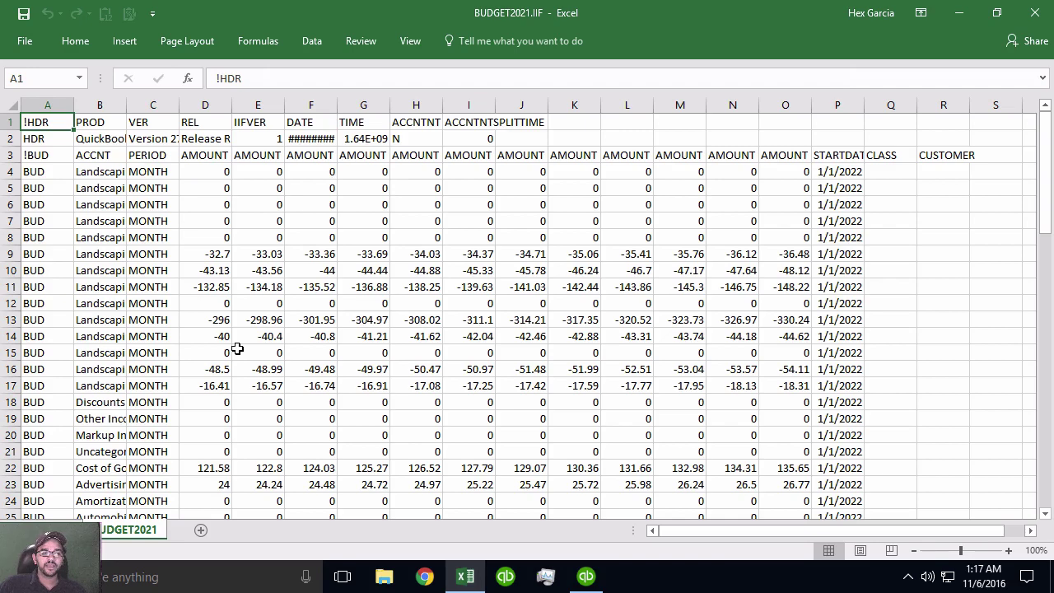
# Step: Expand Landscaping Services and its Labor group in the report, then minimize QuickBooks to reveal the sheet
pyautogui.click(589, 577)
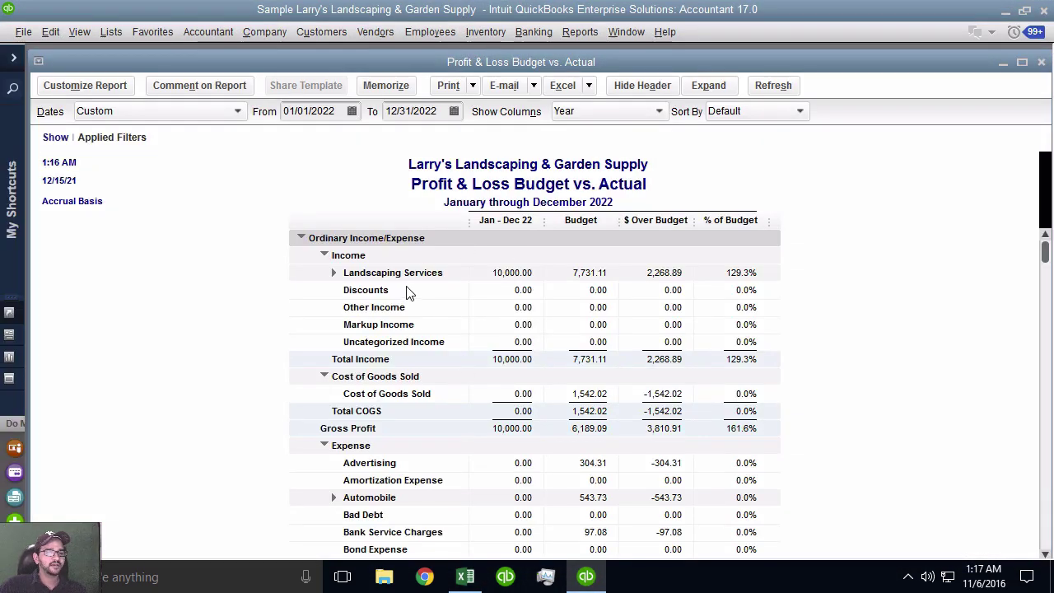
pyautogui.click(334, 275)
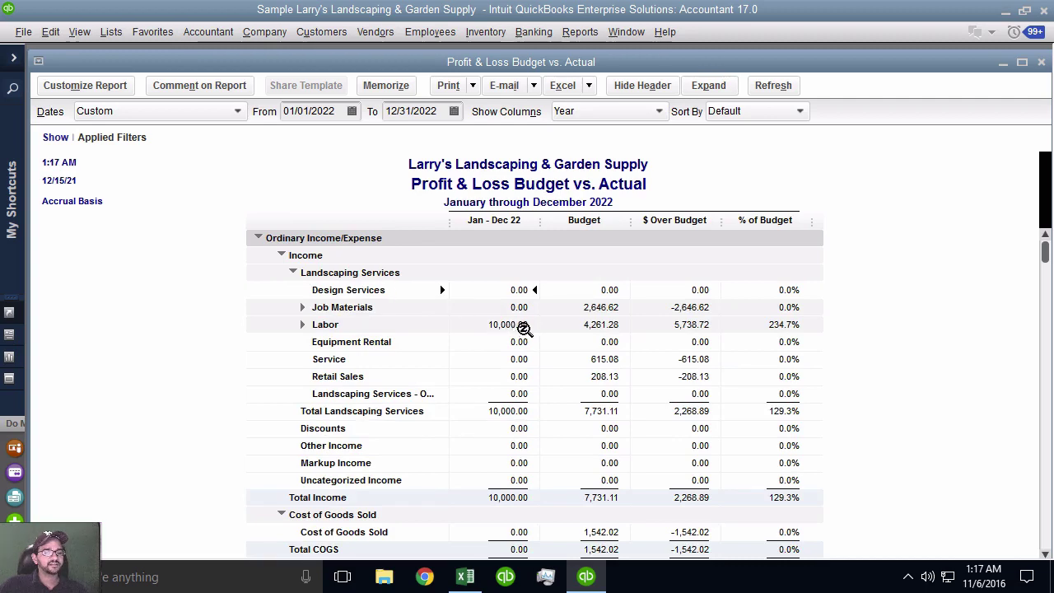
pyautogui.click(303, 324)
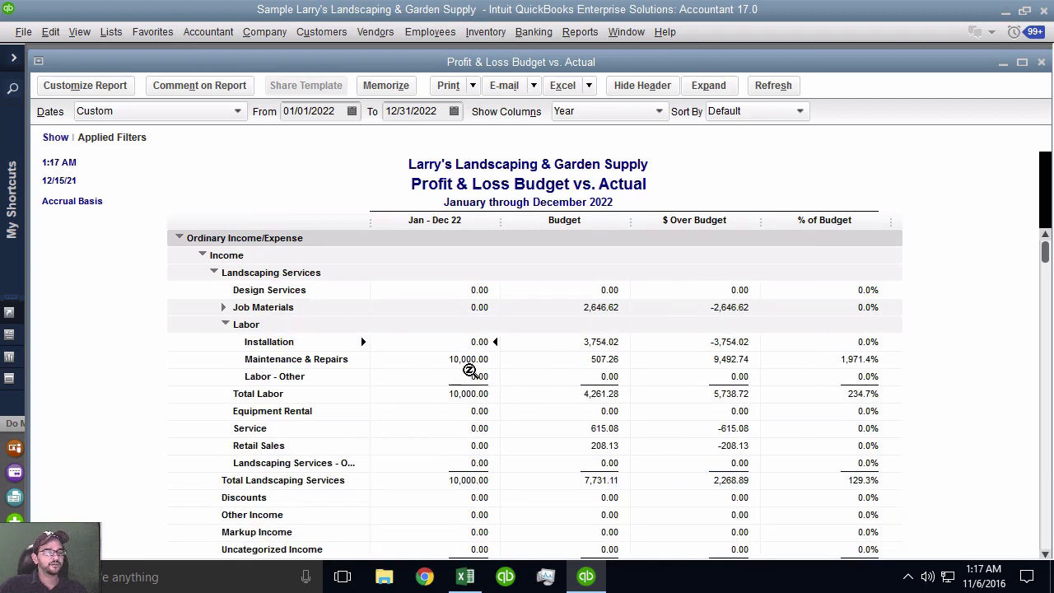
pyautogui.click(500, 366)
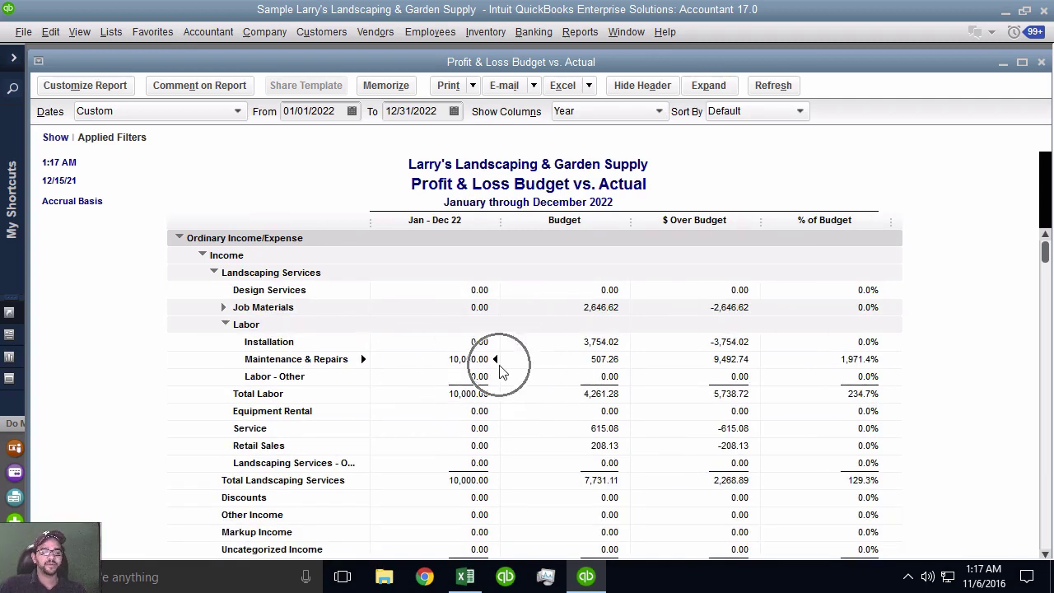
pyautogui.doubleClick(462, 363)
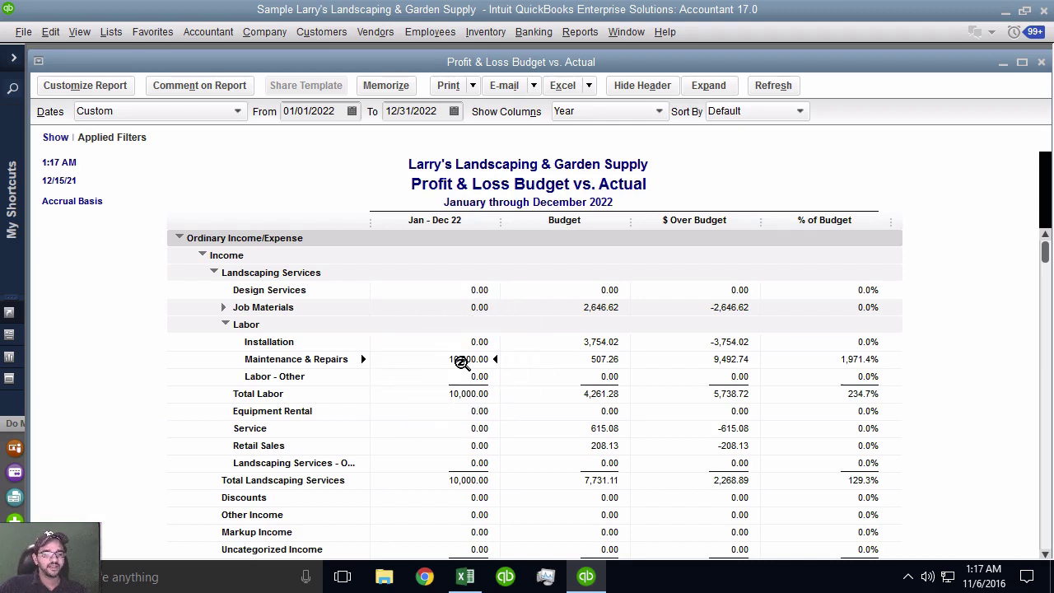
pyautogui.click(599, 582)
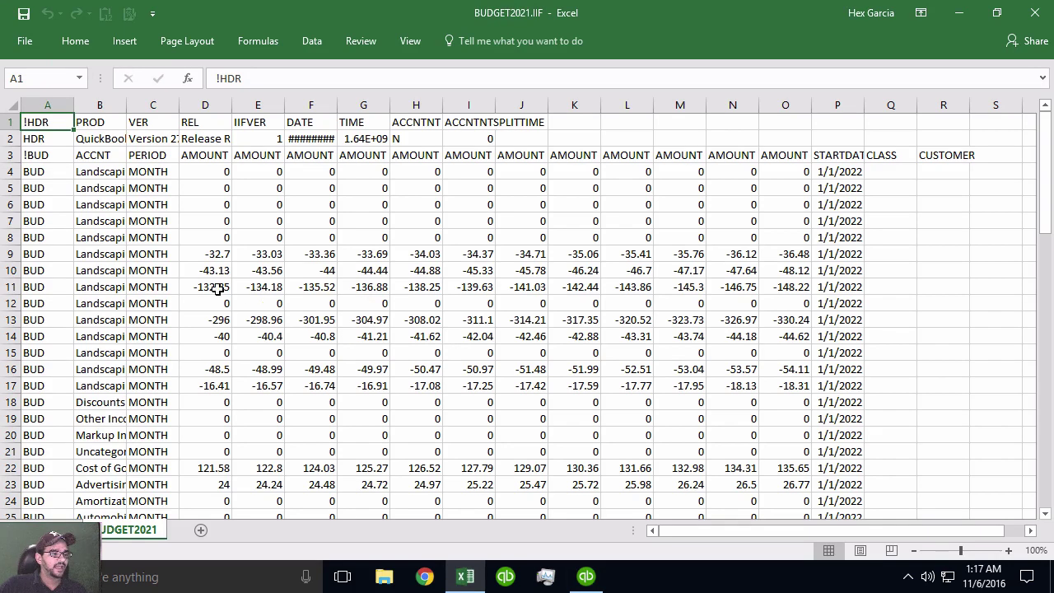
# Step: Widen column B and enter =-20000/12 for Maintenance & Repairs in D14
pyautogui.moveTo(127, 108); pyautogui.dragTo(343, 112)
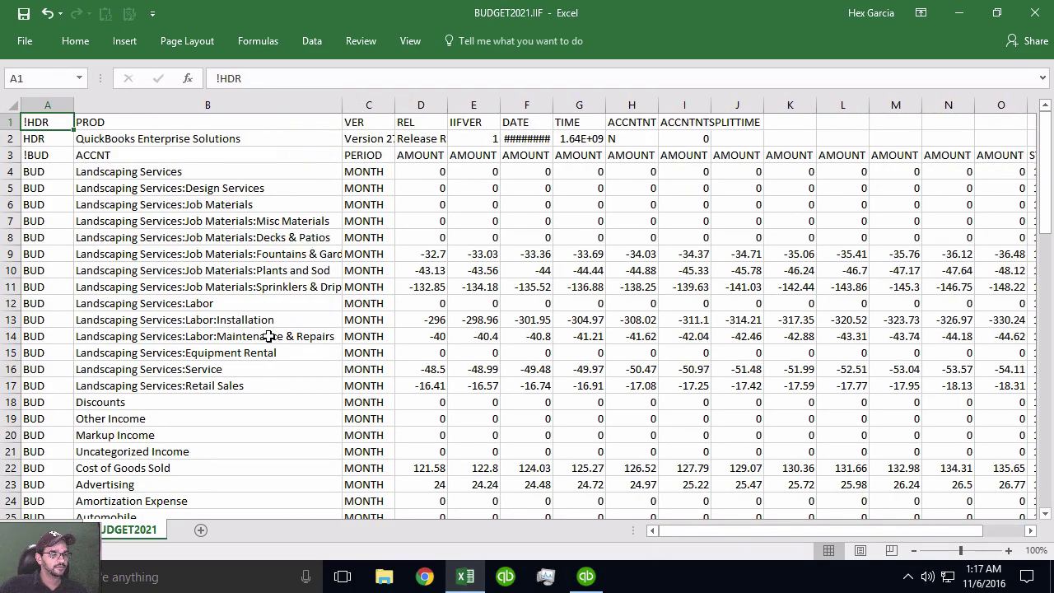
pyautogui.click(248, 337)
pyautogui.click(11, 336)
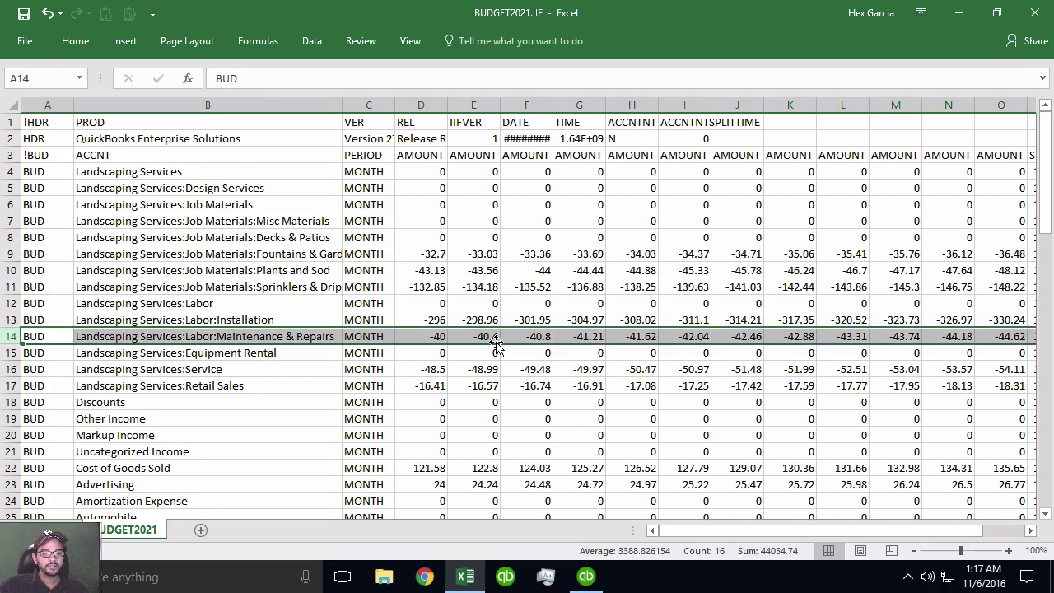
pyautogui.click(437, 339)
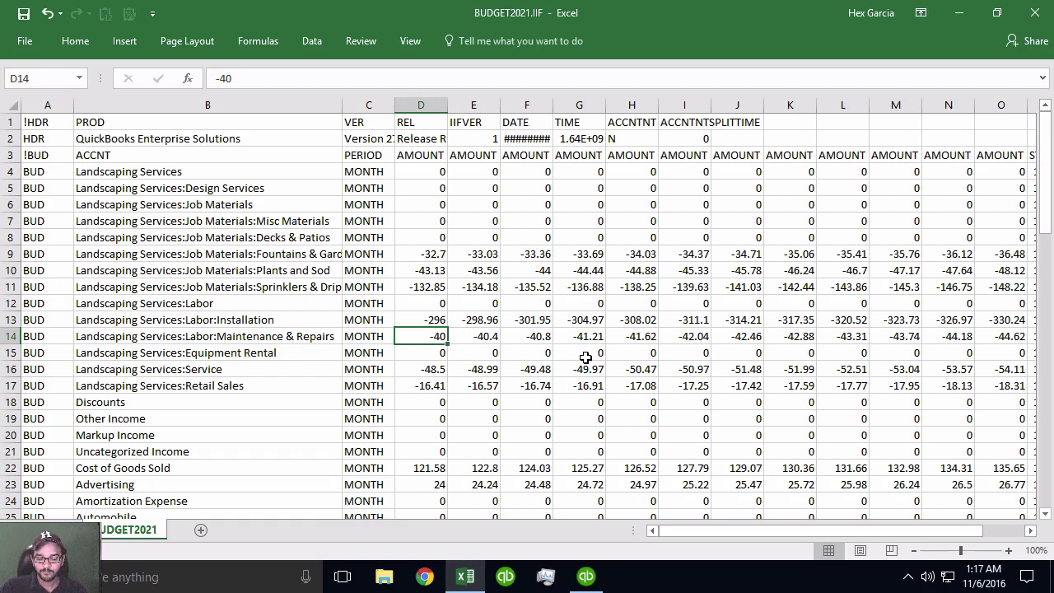
pyautogui.write('=200')
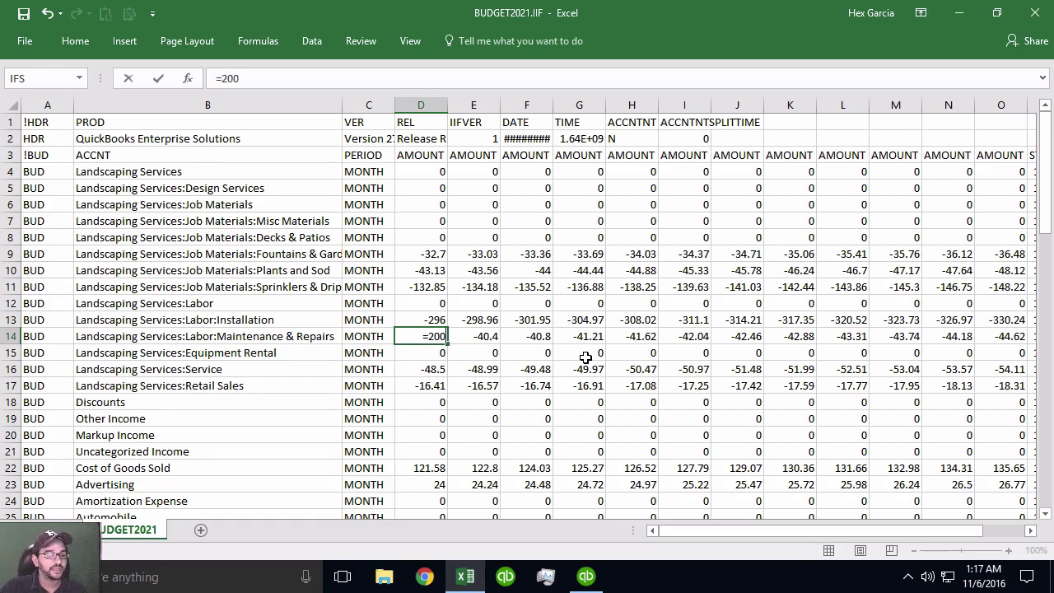
pyautogui.write('00/12')
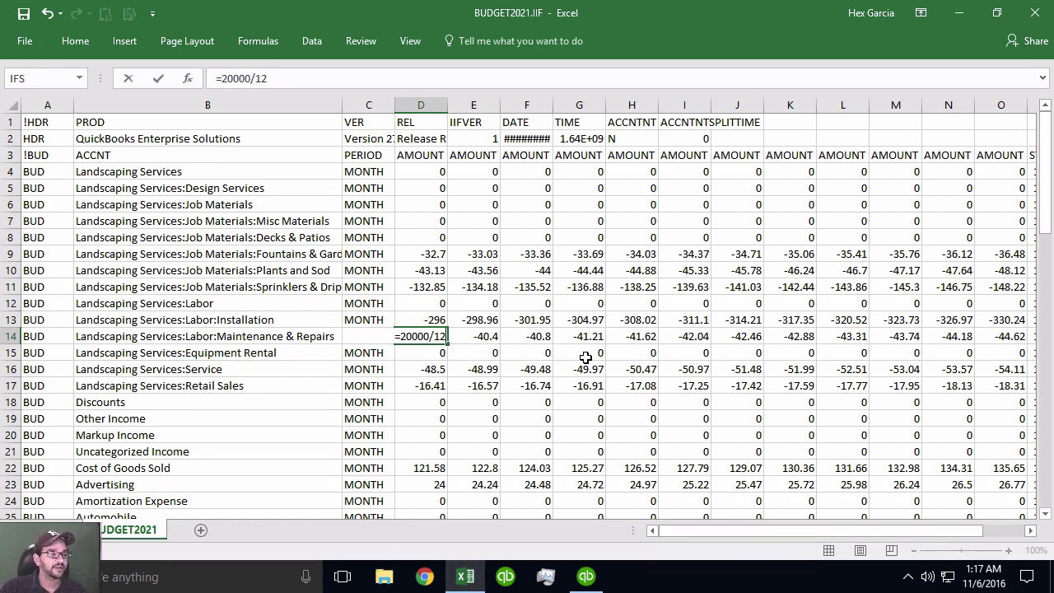
pyautogui.press('Return')
pyautogui.click(433, 334)
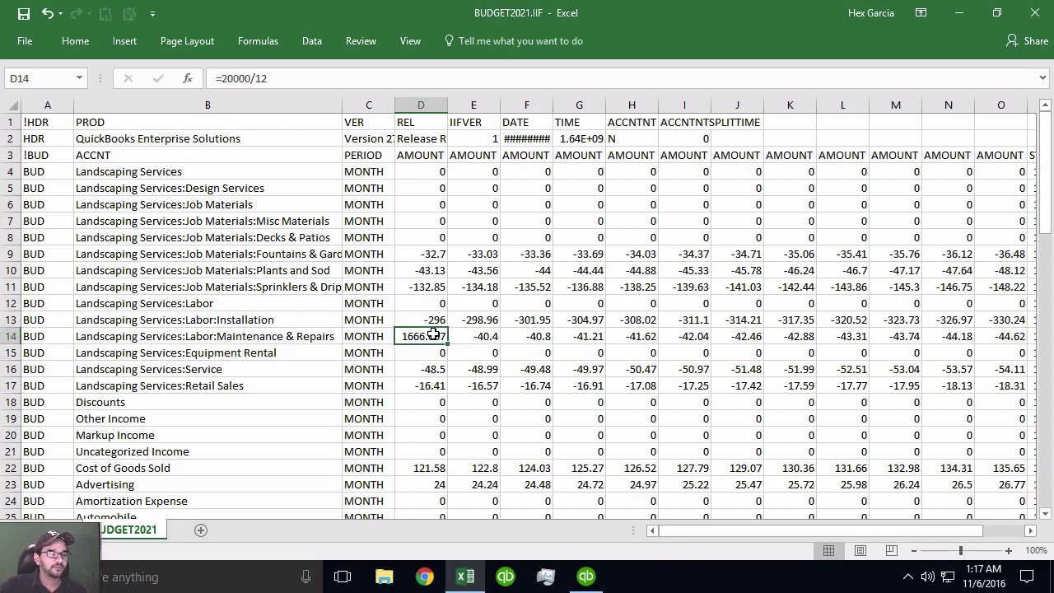
pyautogui.click(222, 78)
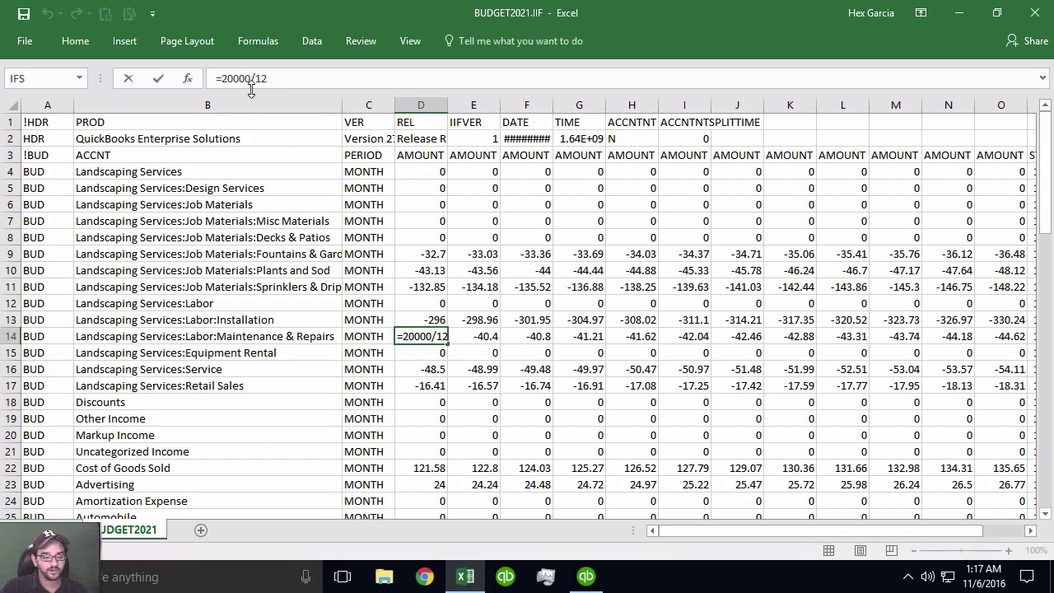
pyautogui.write('-')
pyautogui.hotkey('ctrl', 'Return')
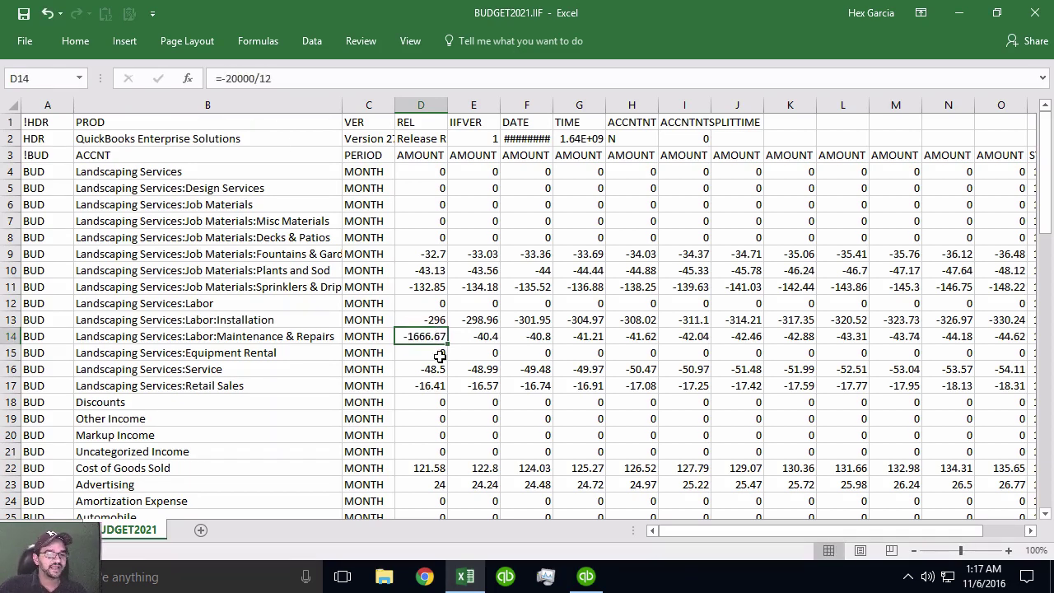
# Step: Fill the -1666.67 amount across to O14, save in text format, and minimize Excel
pyautogui.moveTo(448, 344); pyautogui.dragTo(701, 351)
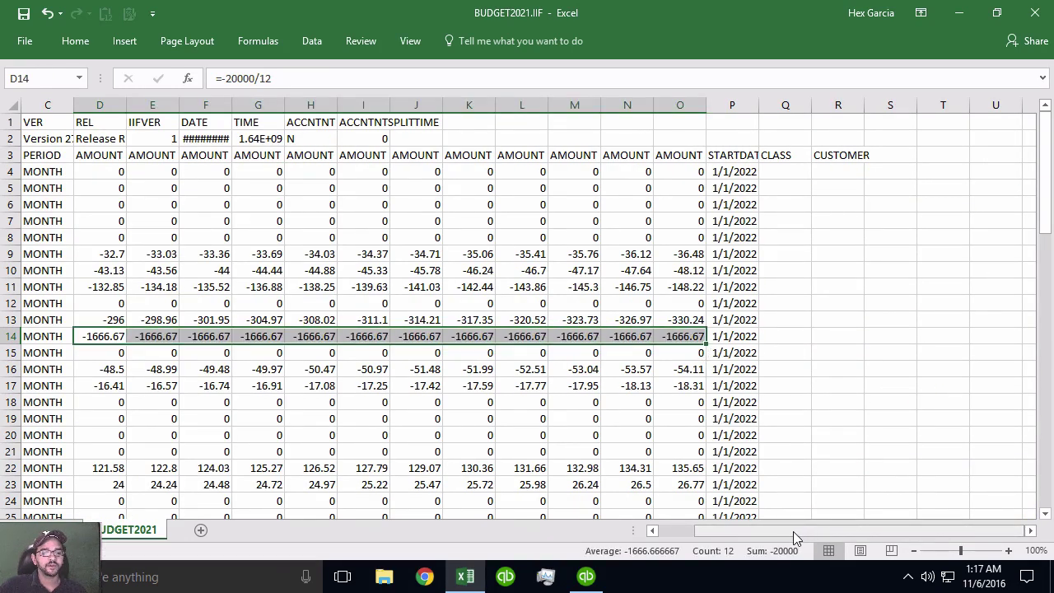
pyautogui.moveTo(793, 531); pyautogui.dragTo(679, 536)
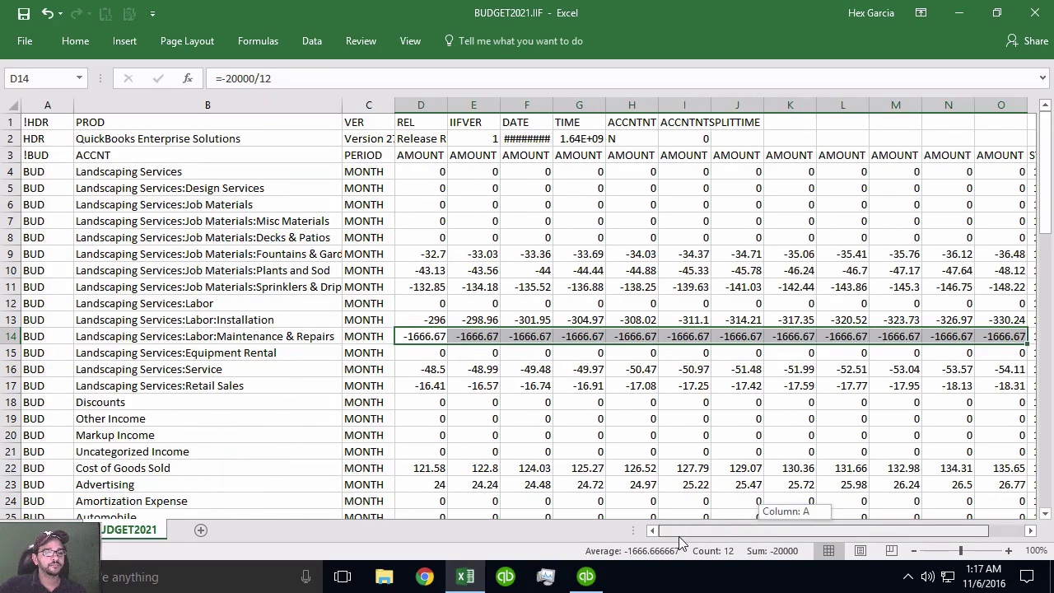
pyautogui.click(27, 13)
pyautogui.click(464, 339)
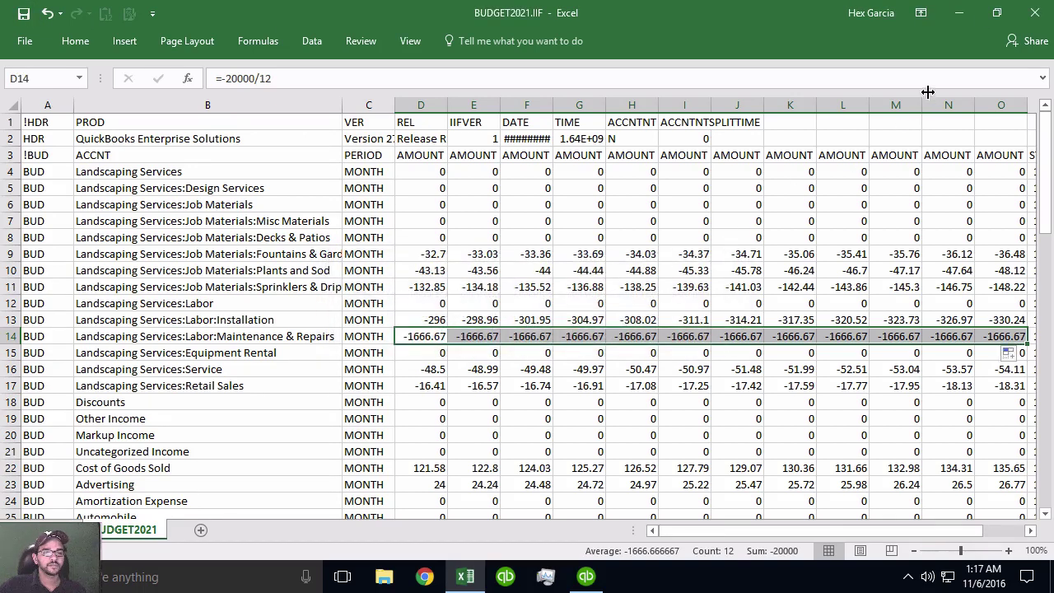
pyautogui.click(958, 13)
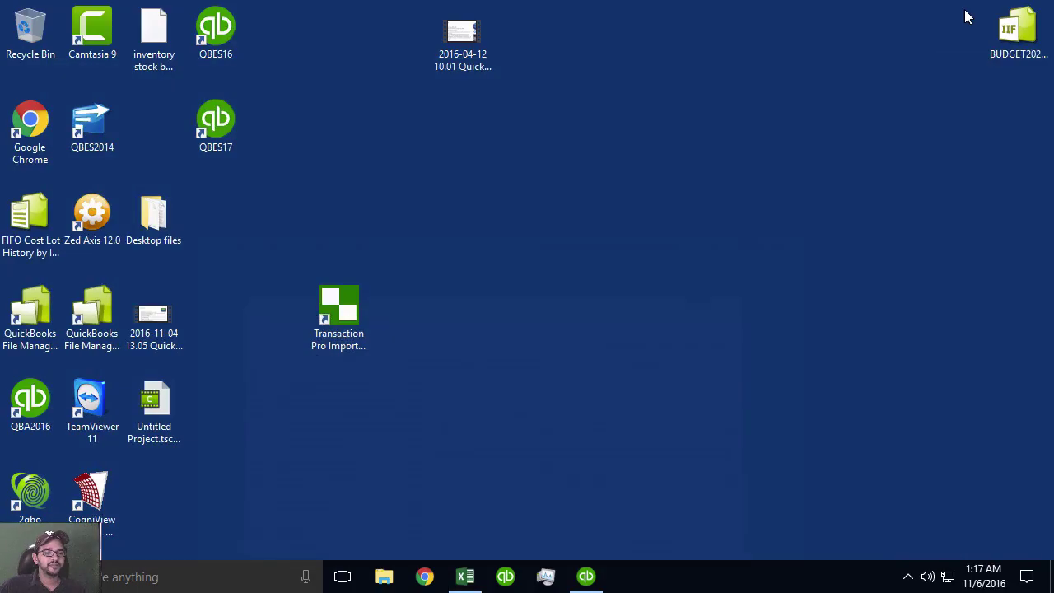
# Step: Import BUDGET2021.IIF into QuickBooks via File > Utilities > Import > IIF Files
pyautogui.click(585, 576)
pyautogui.click(22, 33)
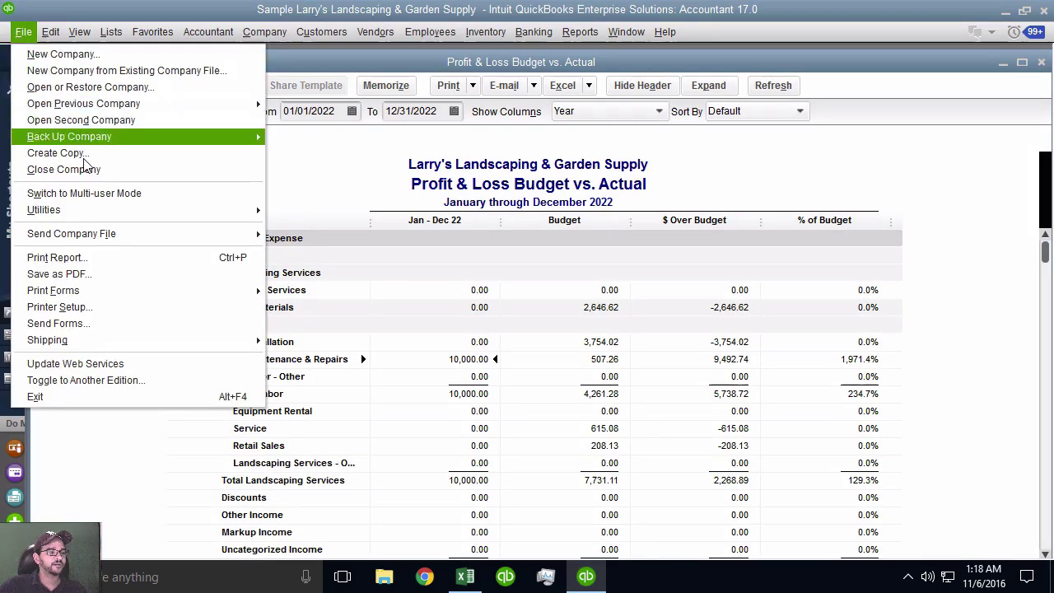
pyautogui.moveTo(107, 212)
pyautogui.moveTo(363, 214)
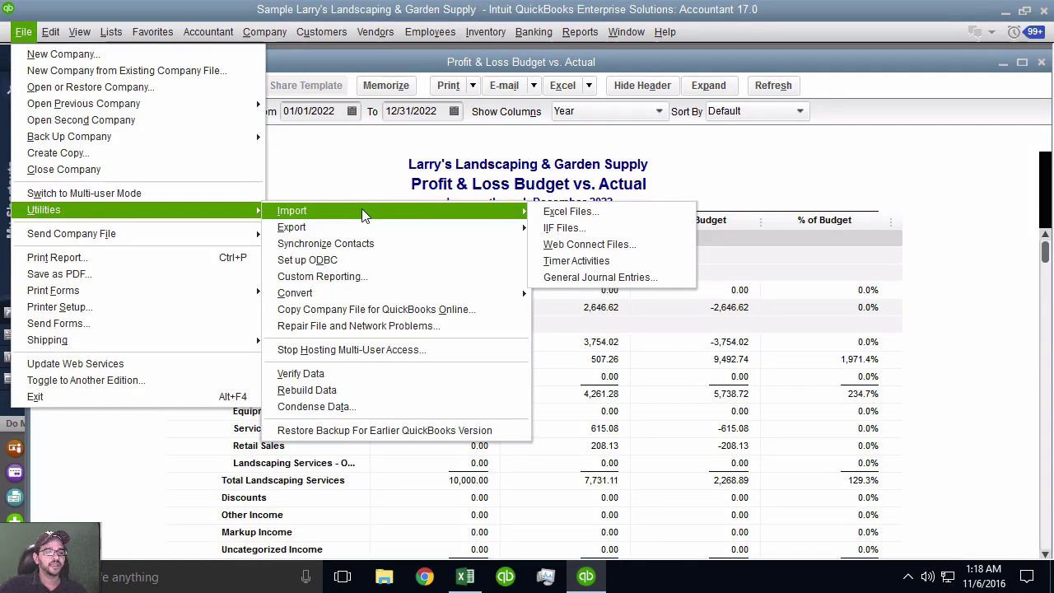
pyautogui.click(593, 232)
pyautogui.click(354, 251)
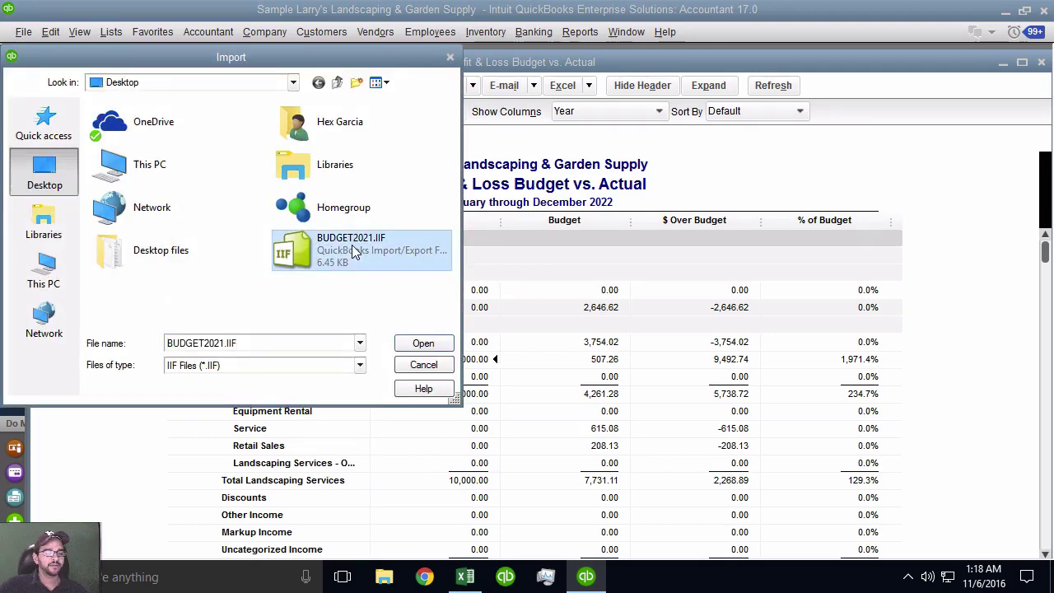
pyautogui.click(435, 347)
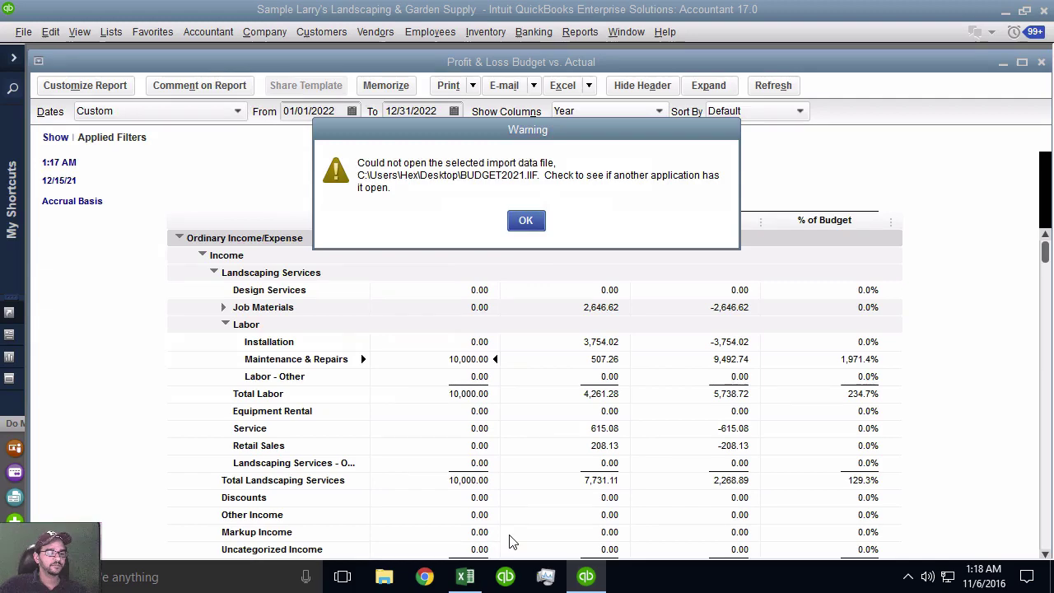
# Step: Close Excel to release the file and dismiss the failed-import warnings
pyautogui.click(467, 577)
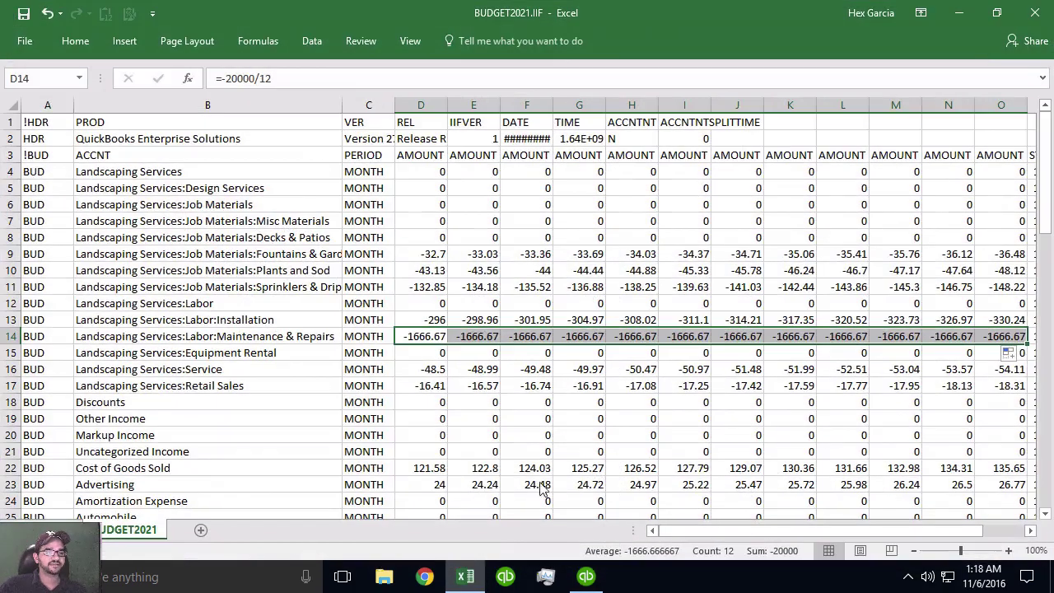
pyautogui.click(1037, 13)
pyautogui.click(524, 220)
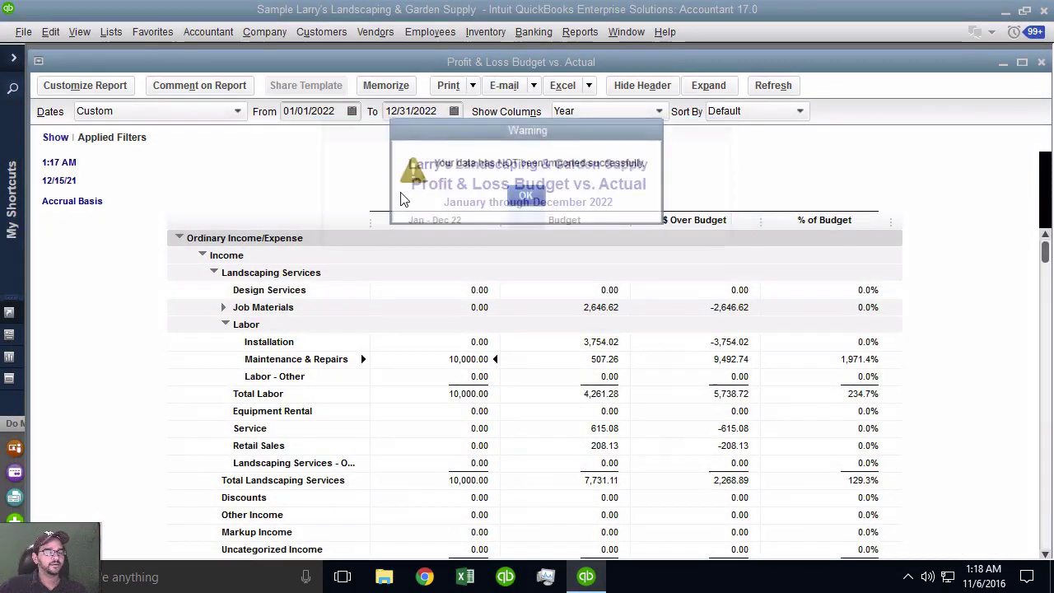
pyautogui.click(524, 196)
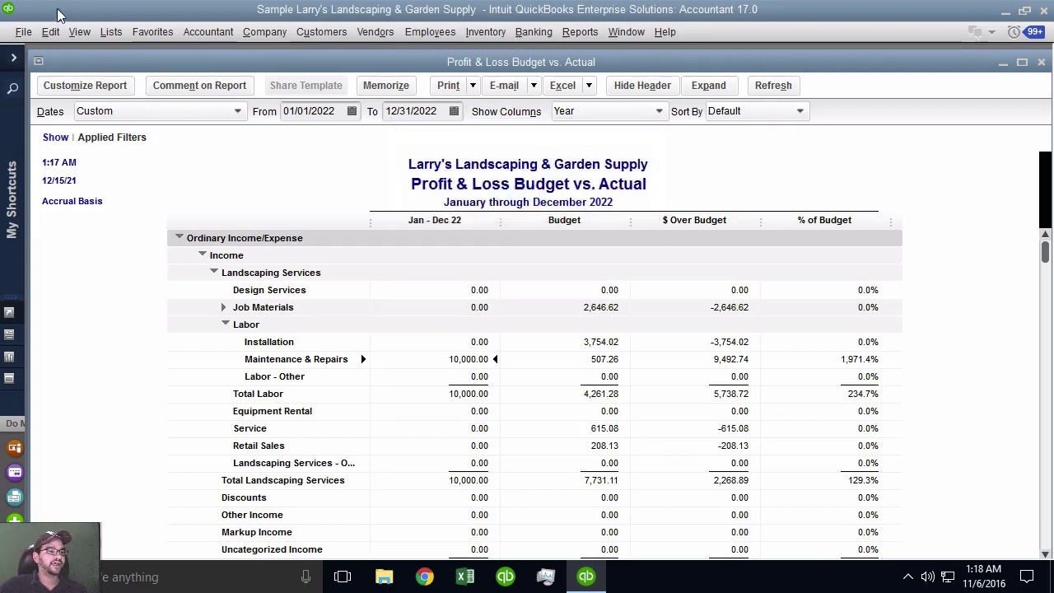
# Step: Expand all Budget vs. Actual rows, then collapse them to top-level accounts
pyautogui.doubleClick(484, 359)
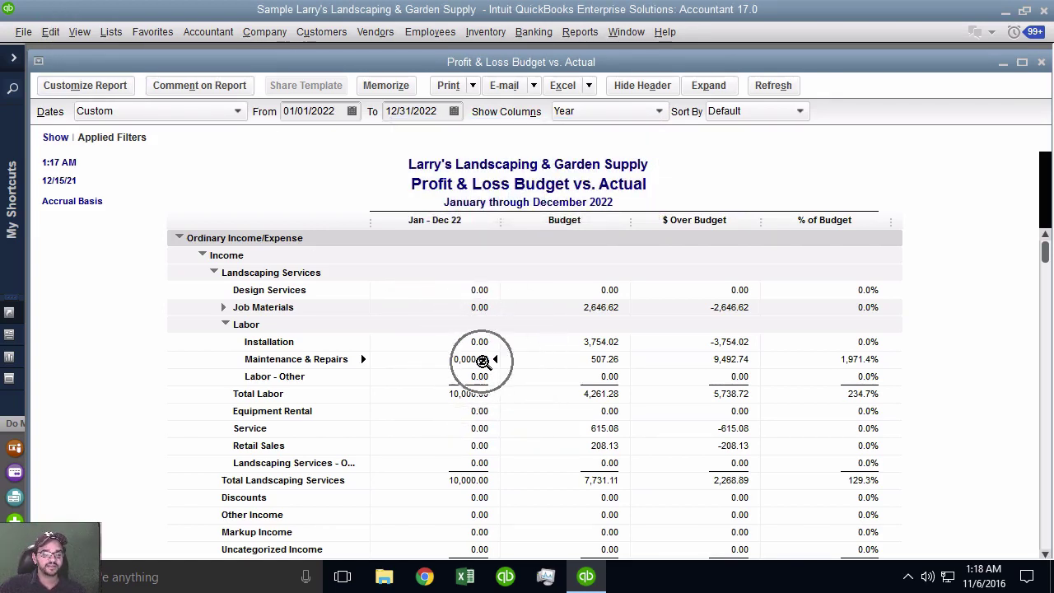
pyautogui.click(707, 85)
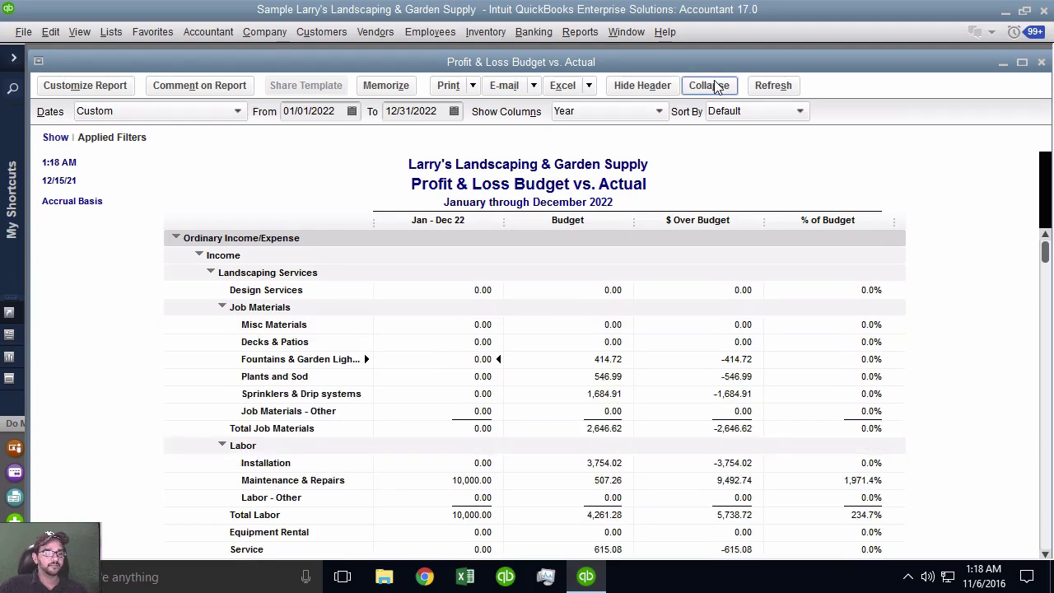
pyautogui.click(707, 85)
pyautogui.click(524, 276)
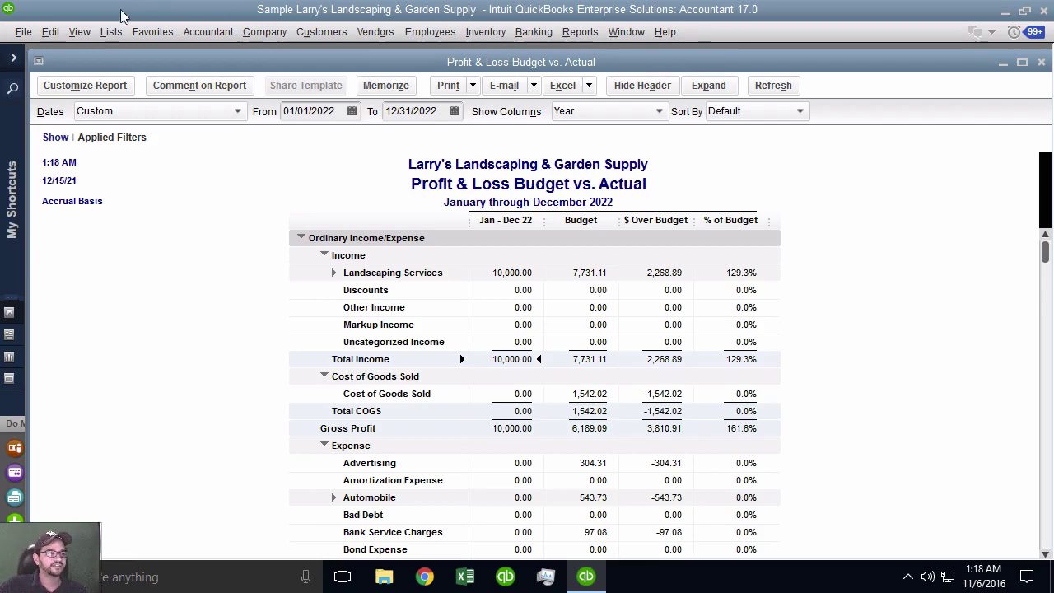
# Step: Import BUDGET2021.IIF again via File > Utilities > Import > IIF Files and confirm the success message
pyautogui.click(23, 32)
pyautogui.moveTo(108, 212)
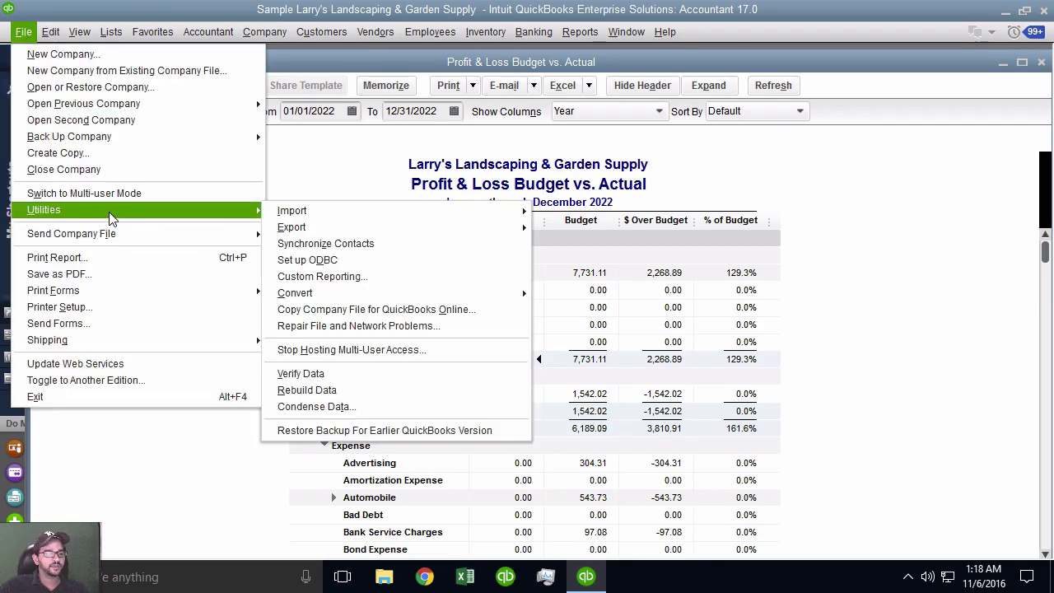
pyautogui.moveTo(321, 212)
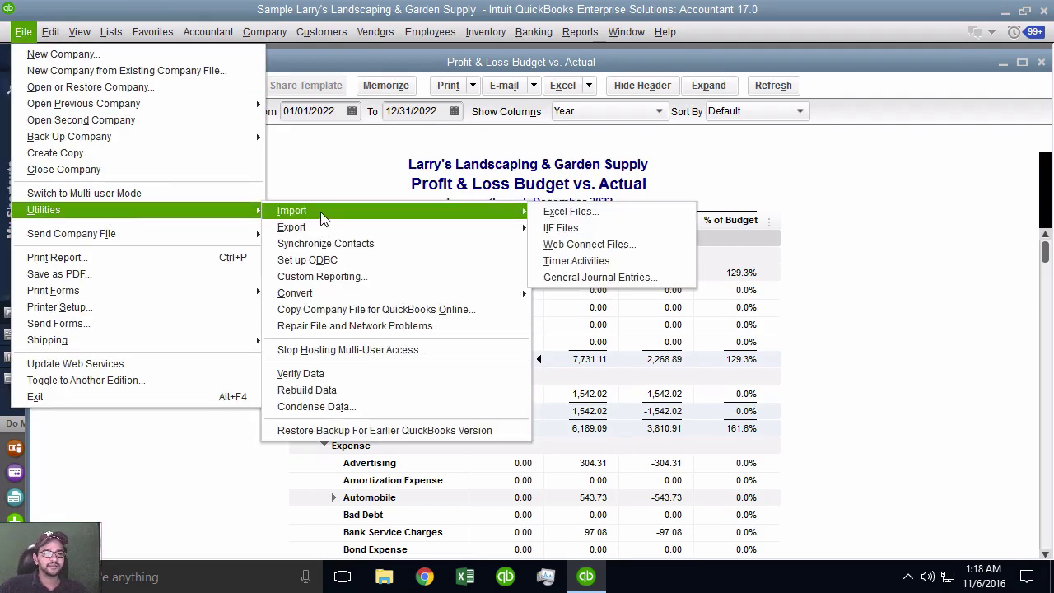
pyautogui.click(592, 231)
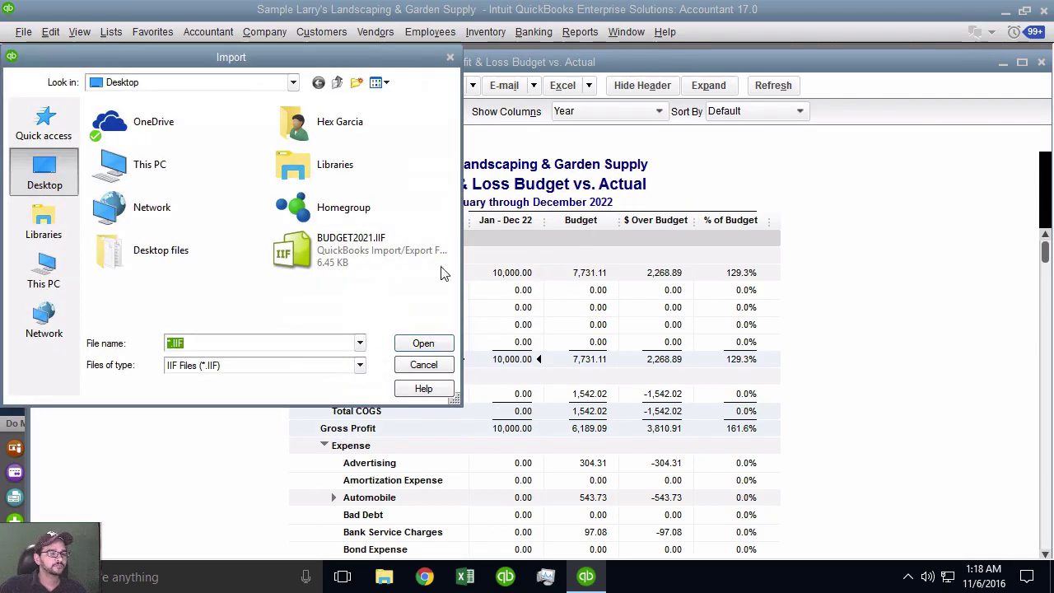
pyautogui.click(372, 250)
pyautogui.doubleClick(372, 250)
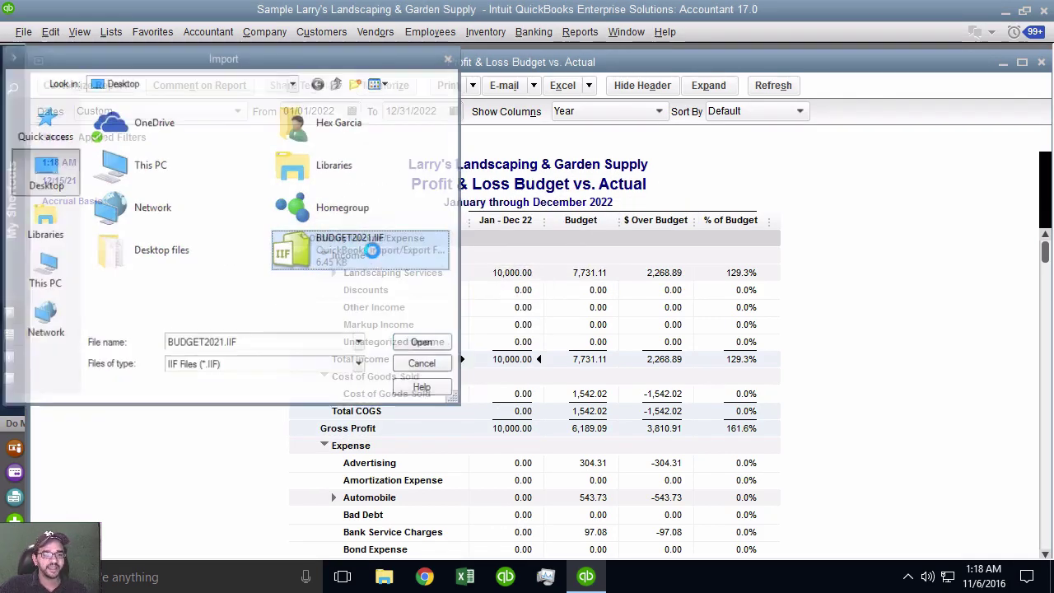
pyautogui.click(535, 201)
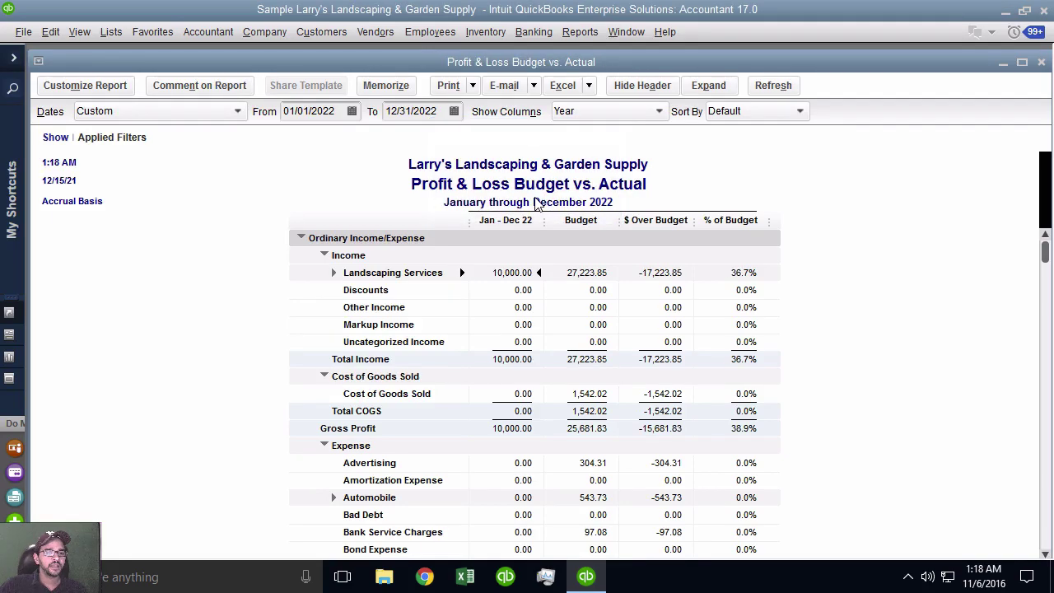